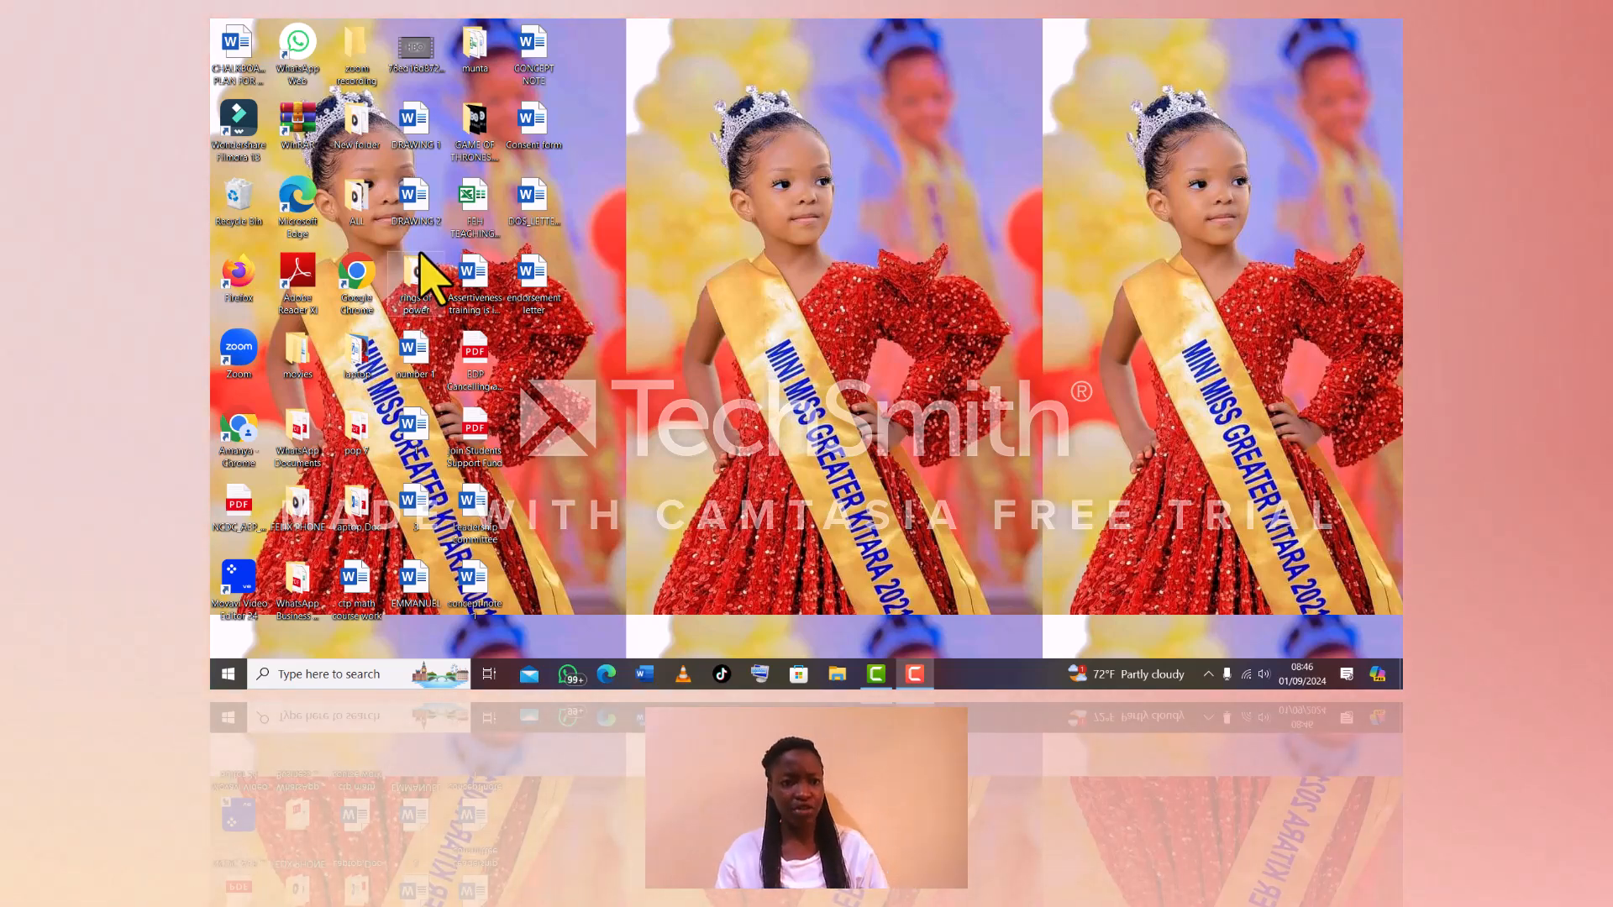
Launch Chrome under your own profile and open Gmail from the Google apps grid
{"action": "double_click", "coordinate": [377, 283]}
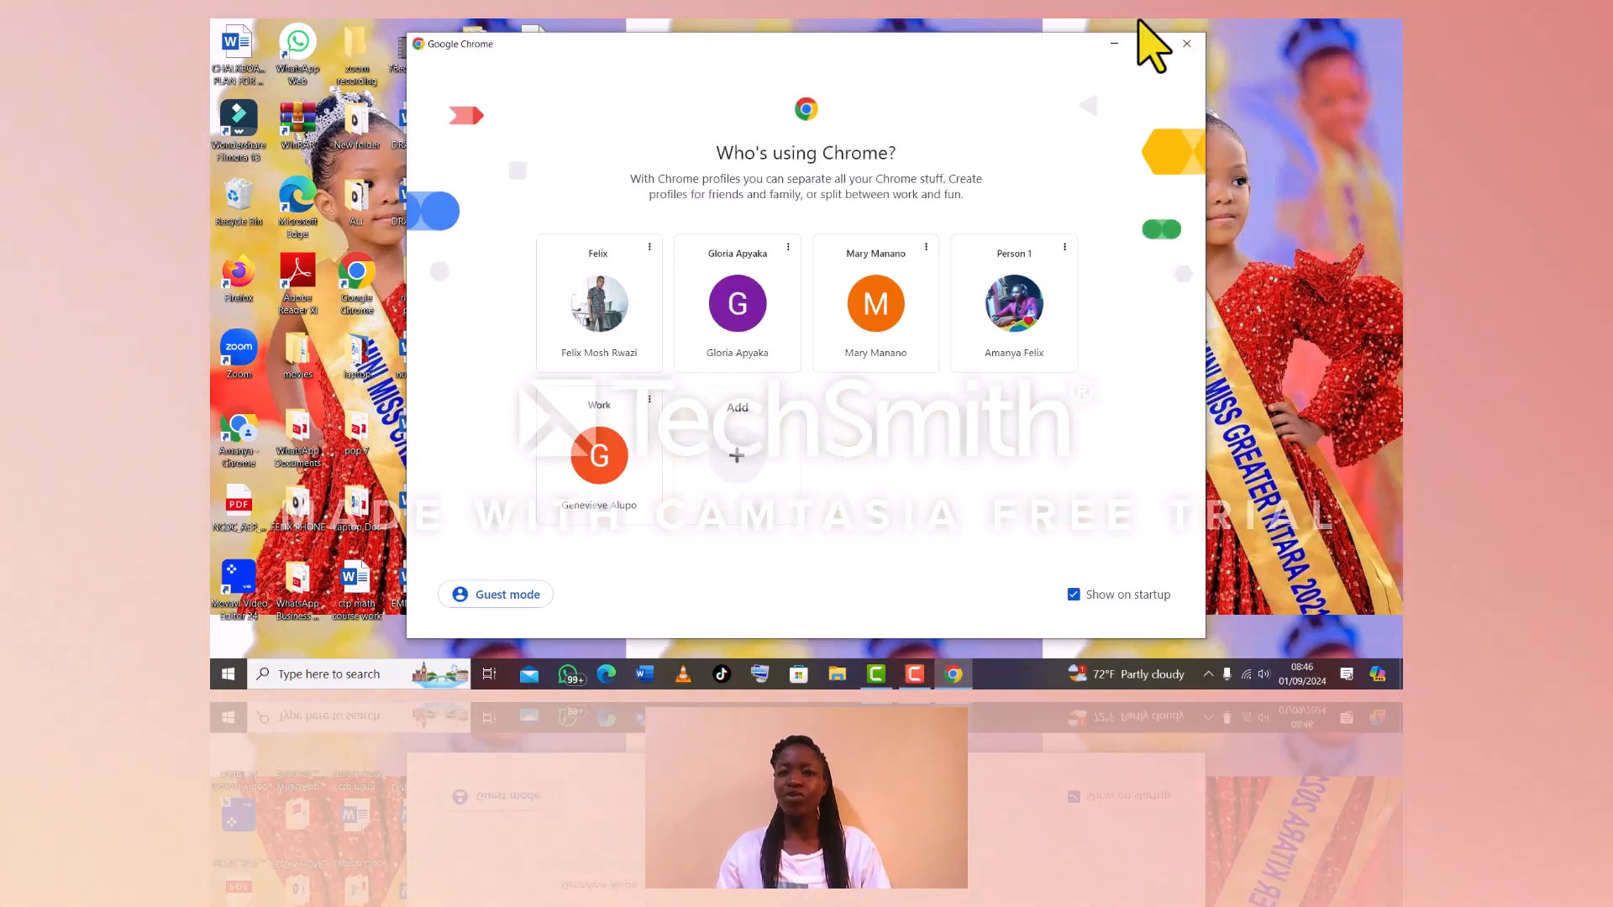
{"action": "left_click", "coordinate": [1150, 43]}
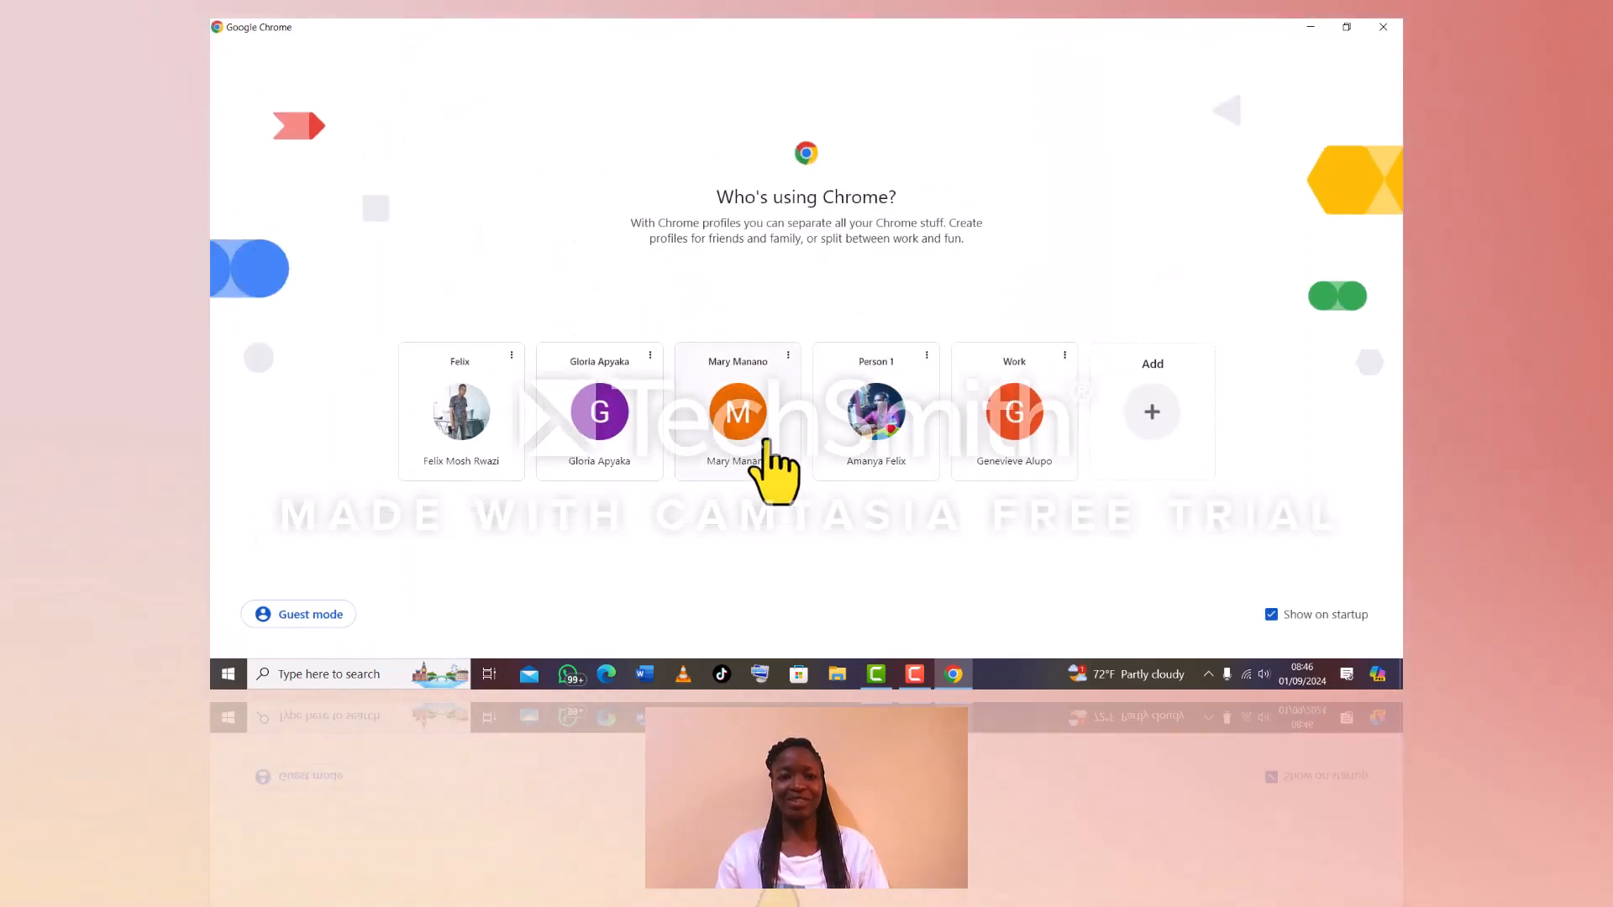
{"action": "left_click", "coordinate": [764, 443]}
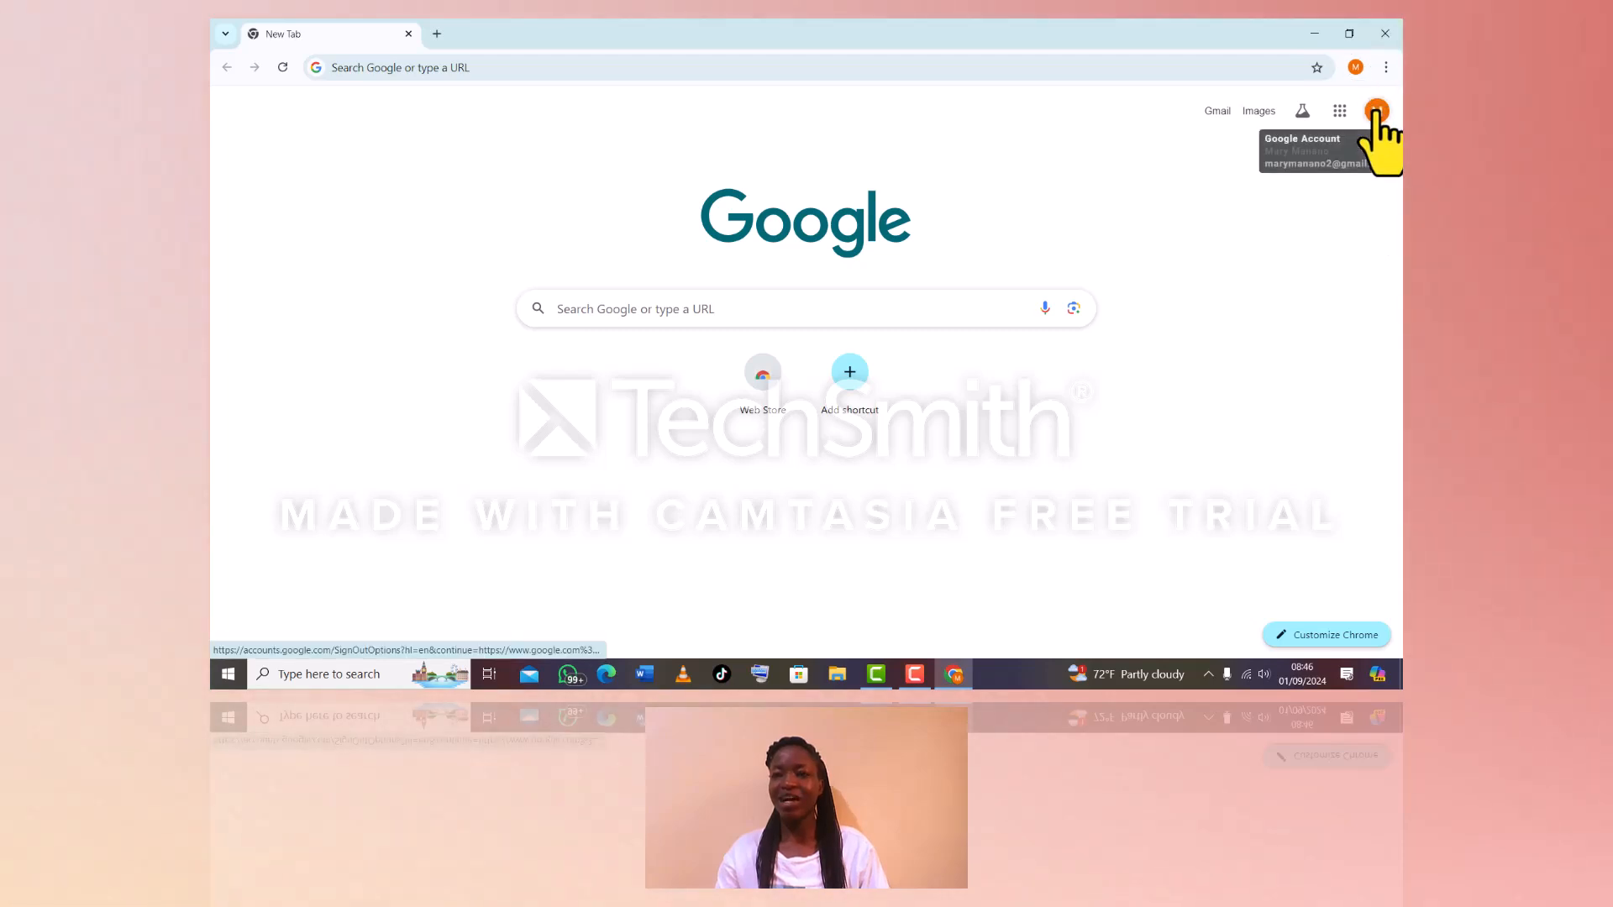
{"action": "left_click", "coordinate": [1339, 110]}
{"action": "left_click", "coordinate": [1339, 111]}
{"action": "left_click", "coordinate": [1339, 111]}
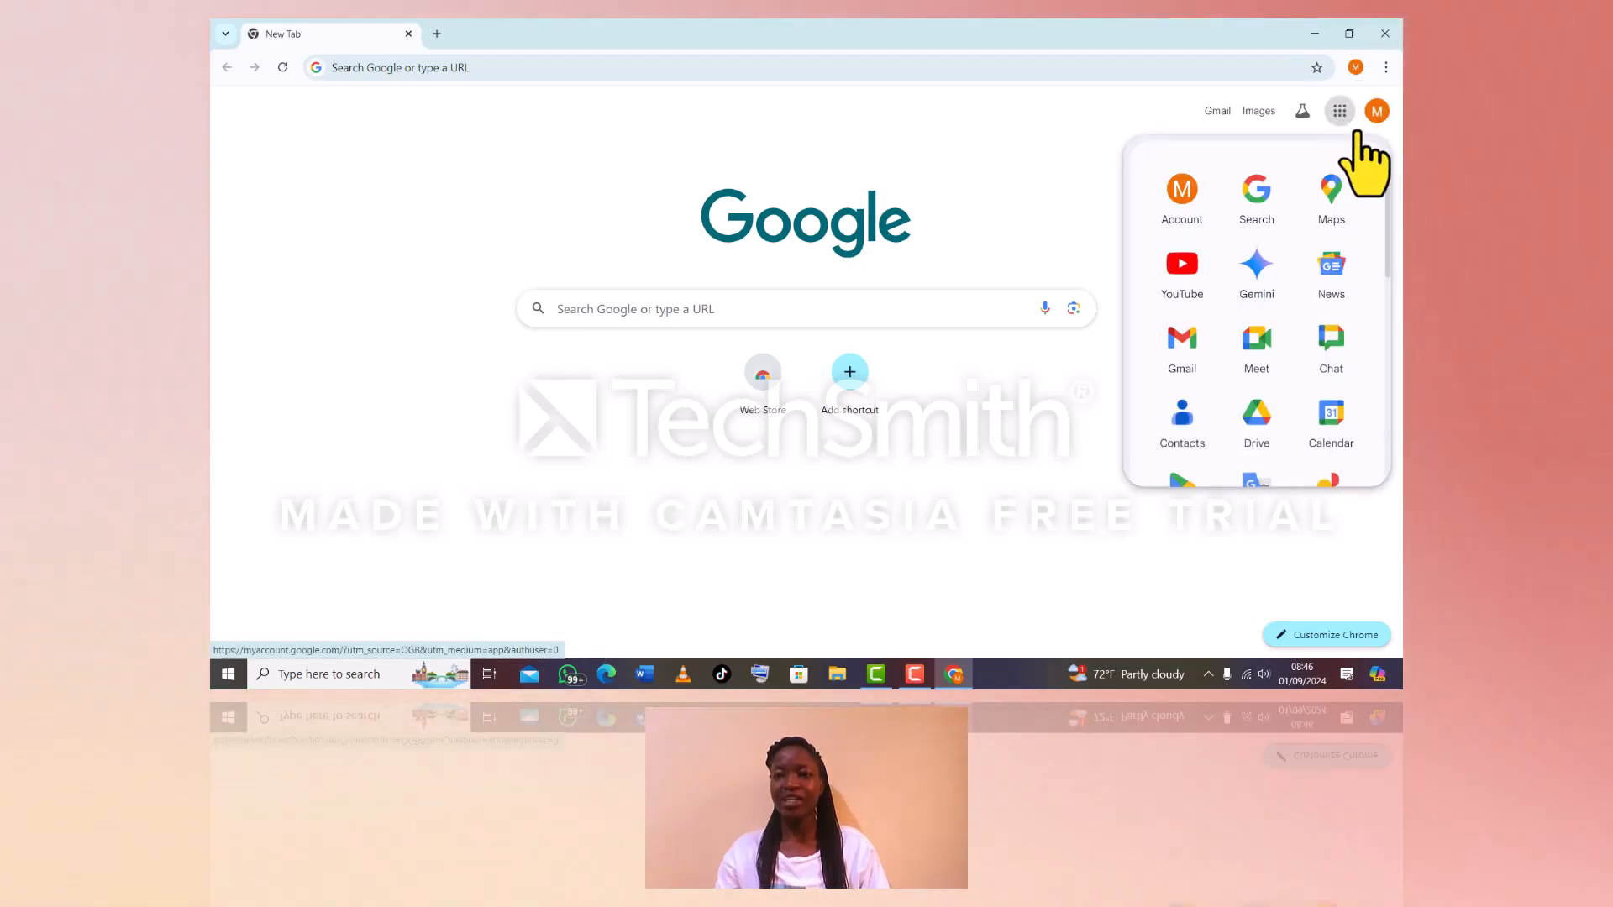
{"action": "left_click", "coordinate": [1173, 344]}
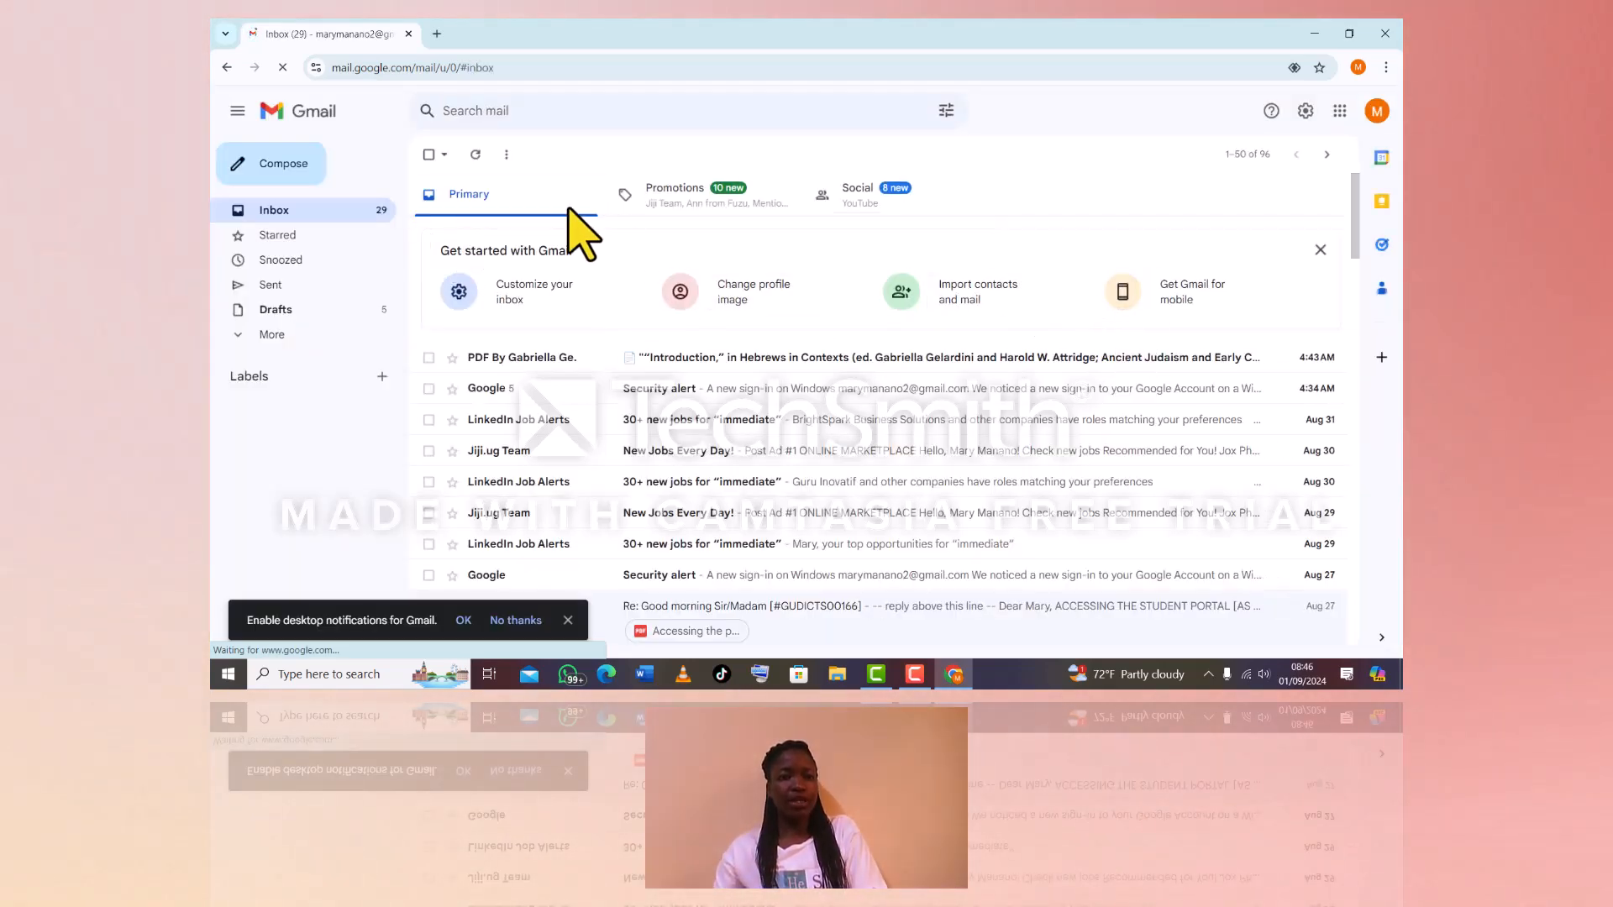
Compose an email to the account's own address from its contact suggestion, then close it as a draft
{"action": "left_click", "coordinate": [263, 167]}
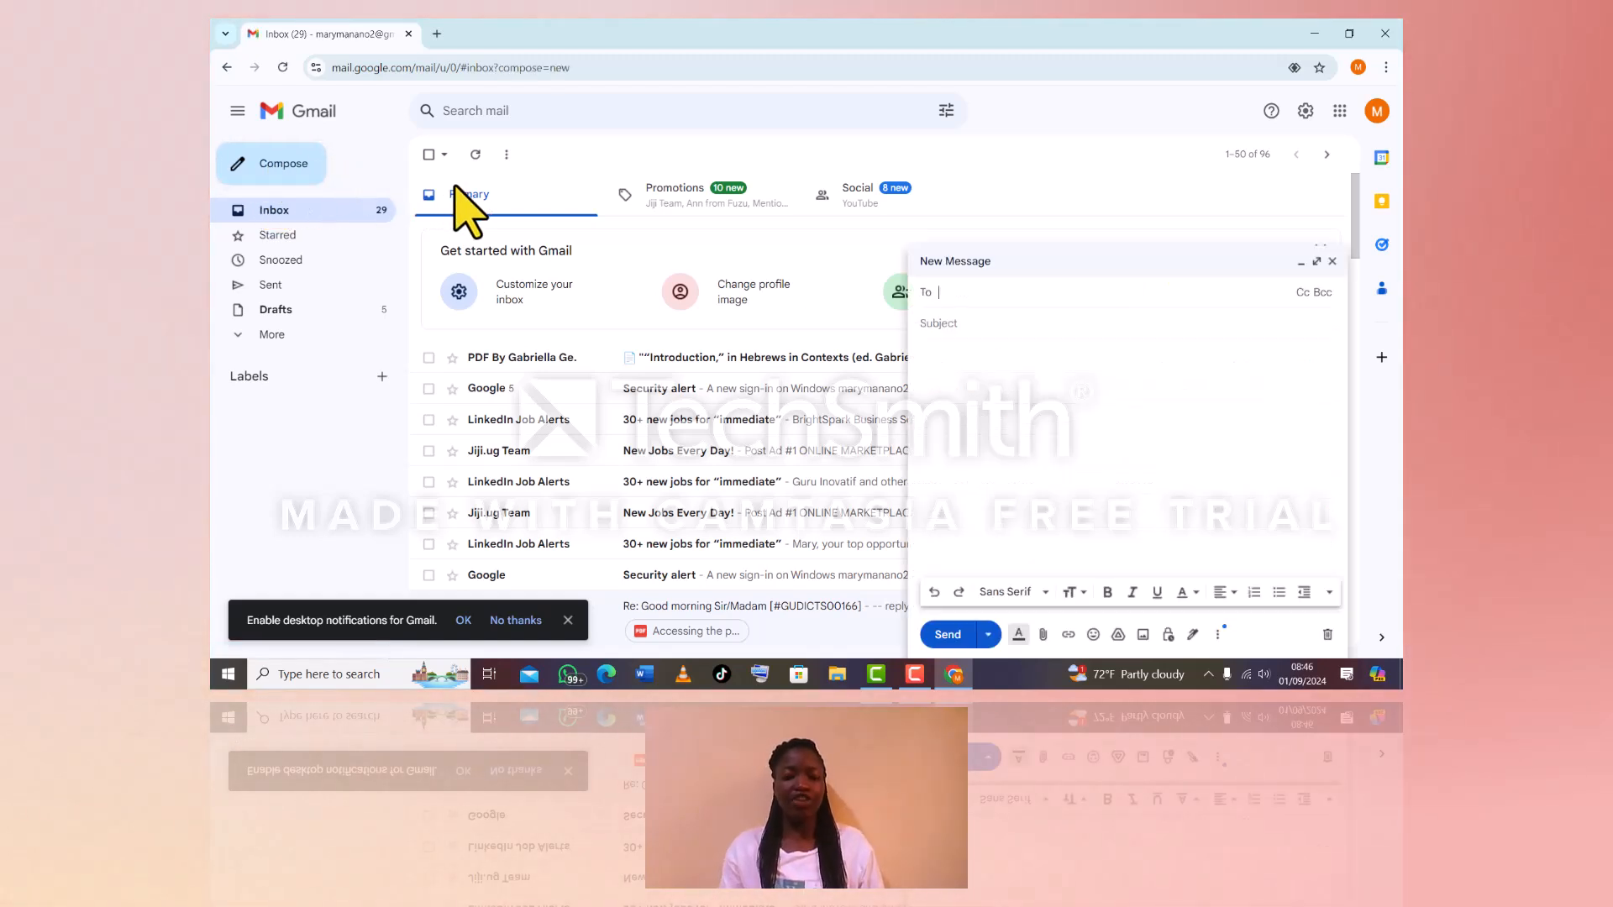
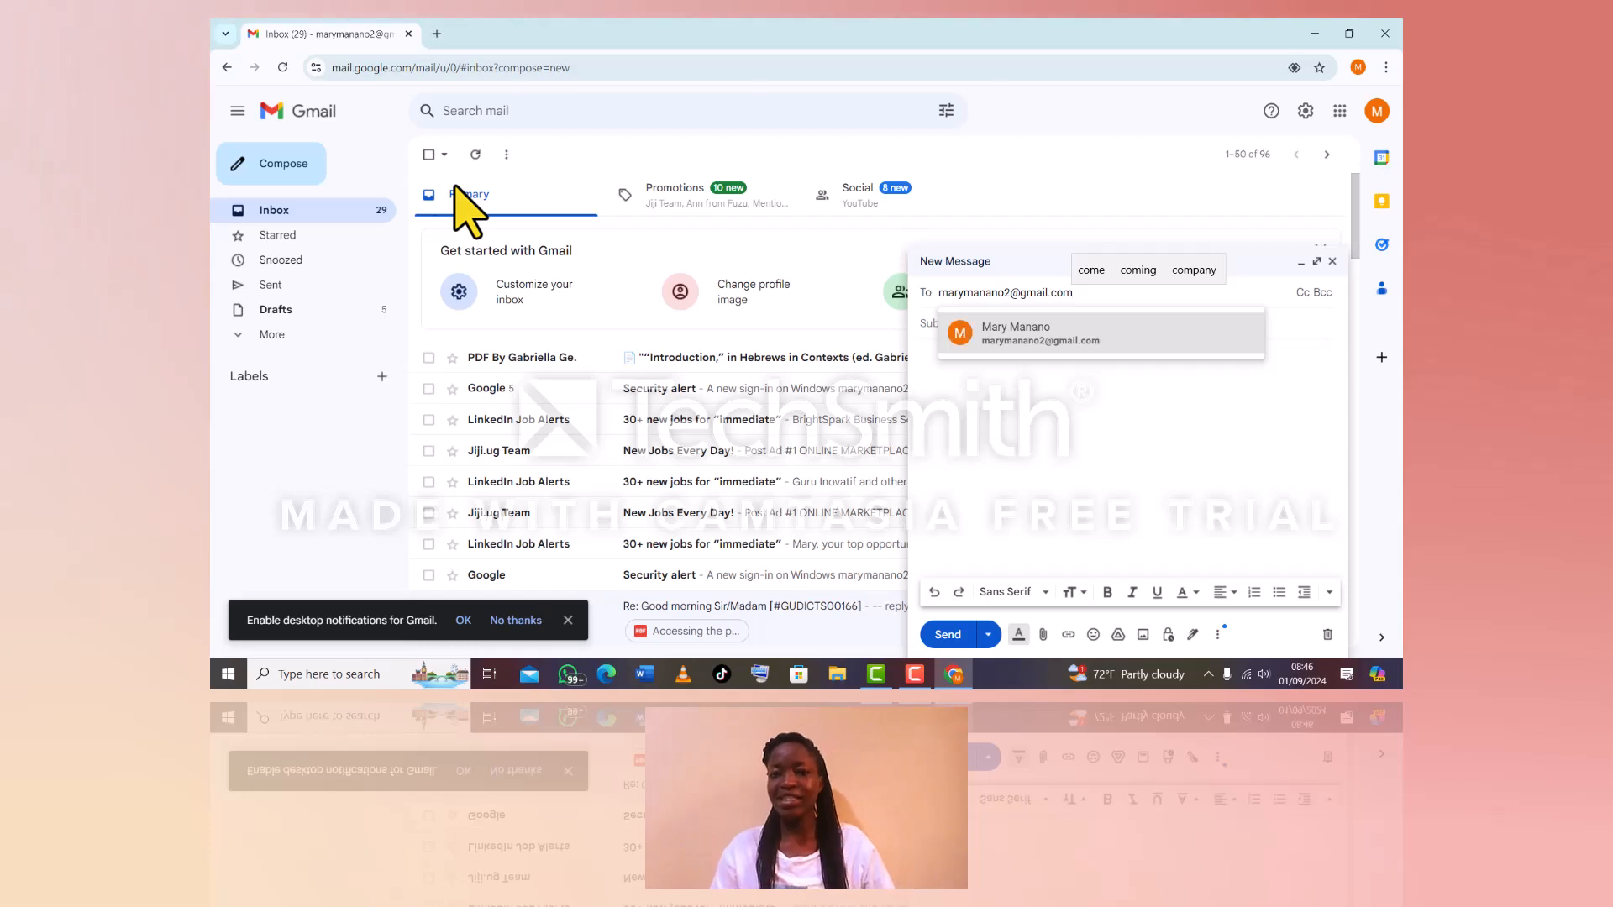
{"action": "left_click", "coordinate": [1013, 339]}
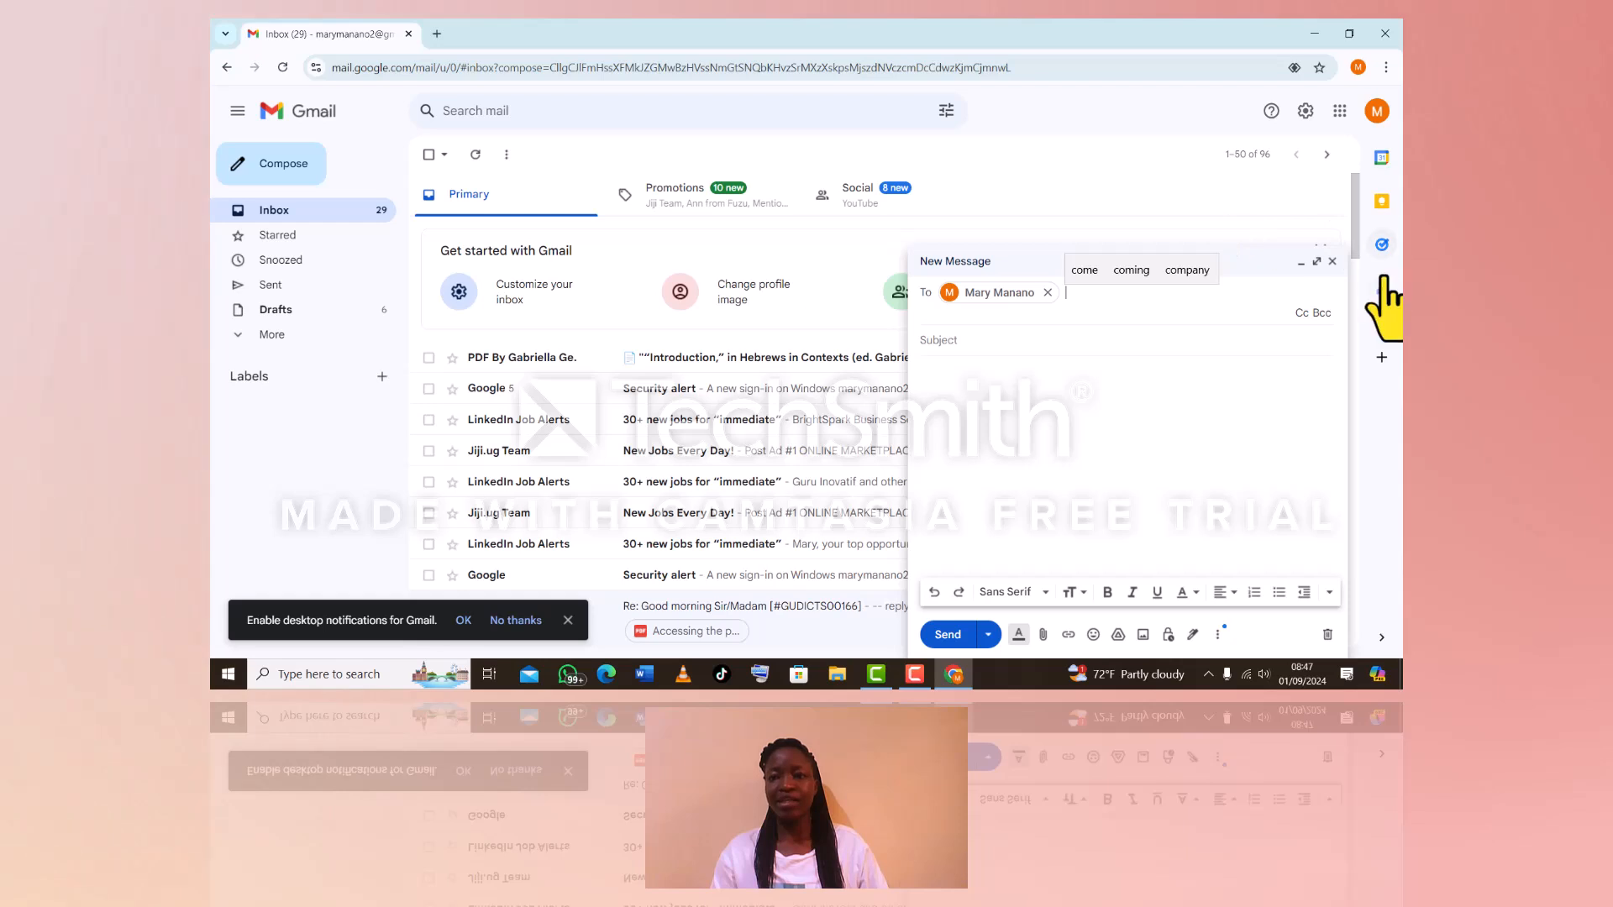
{"action": "left_click", "coordinate": [1332, 262]}
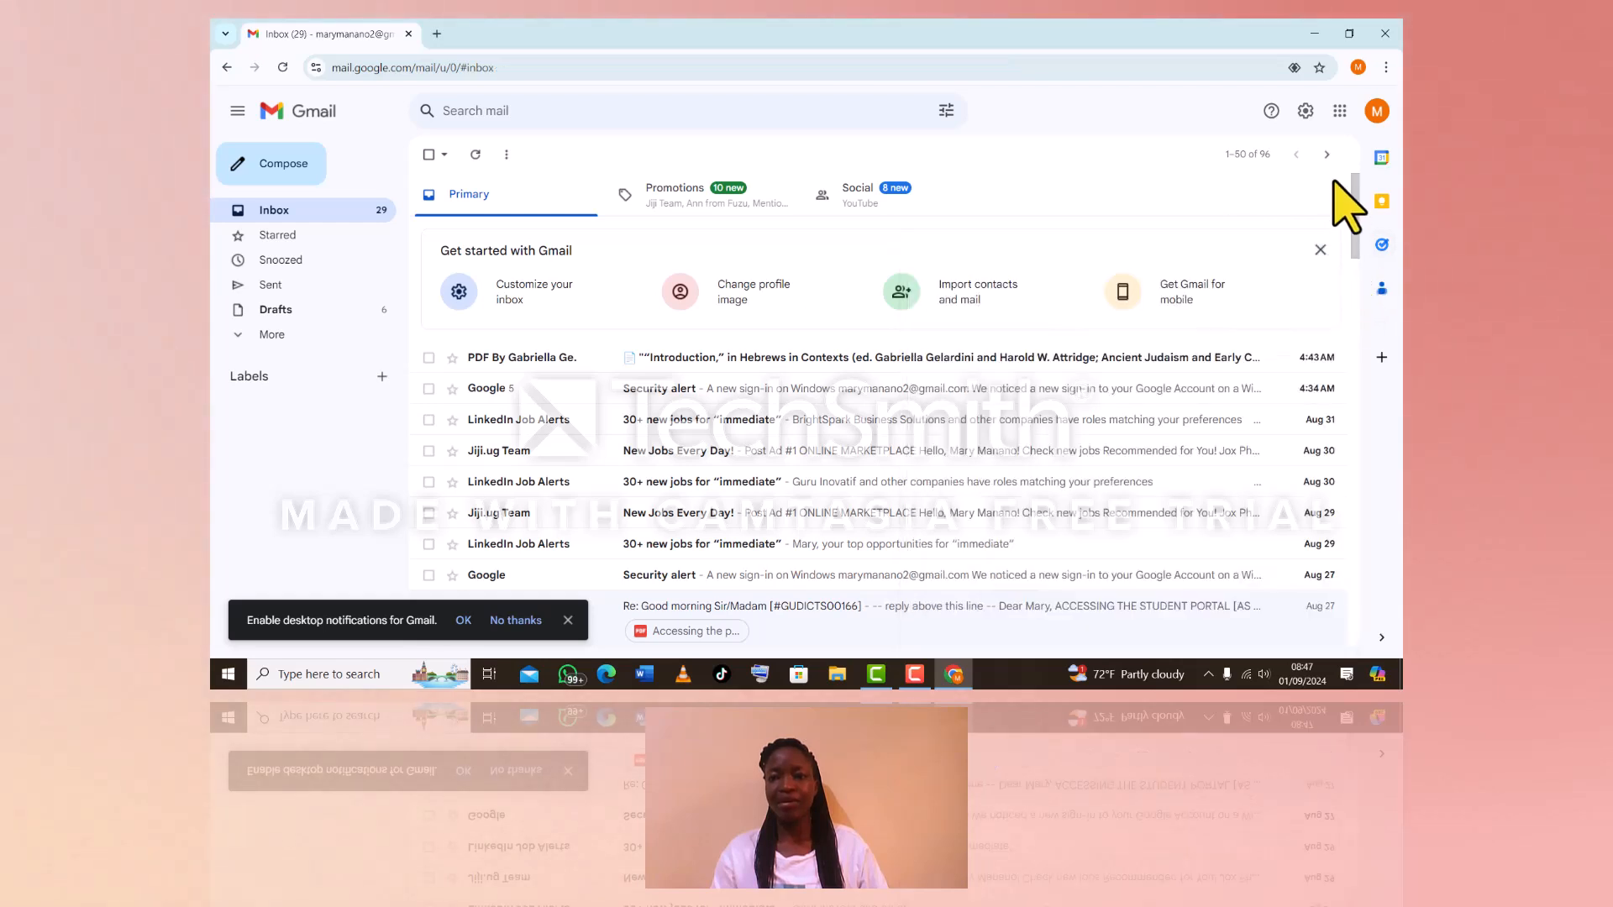
Open Google Contacts from the apps grid and scroll through the 194 saved contacts
{"action": "left_click", "coordinate": [1339, 111]}
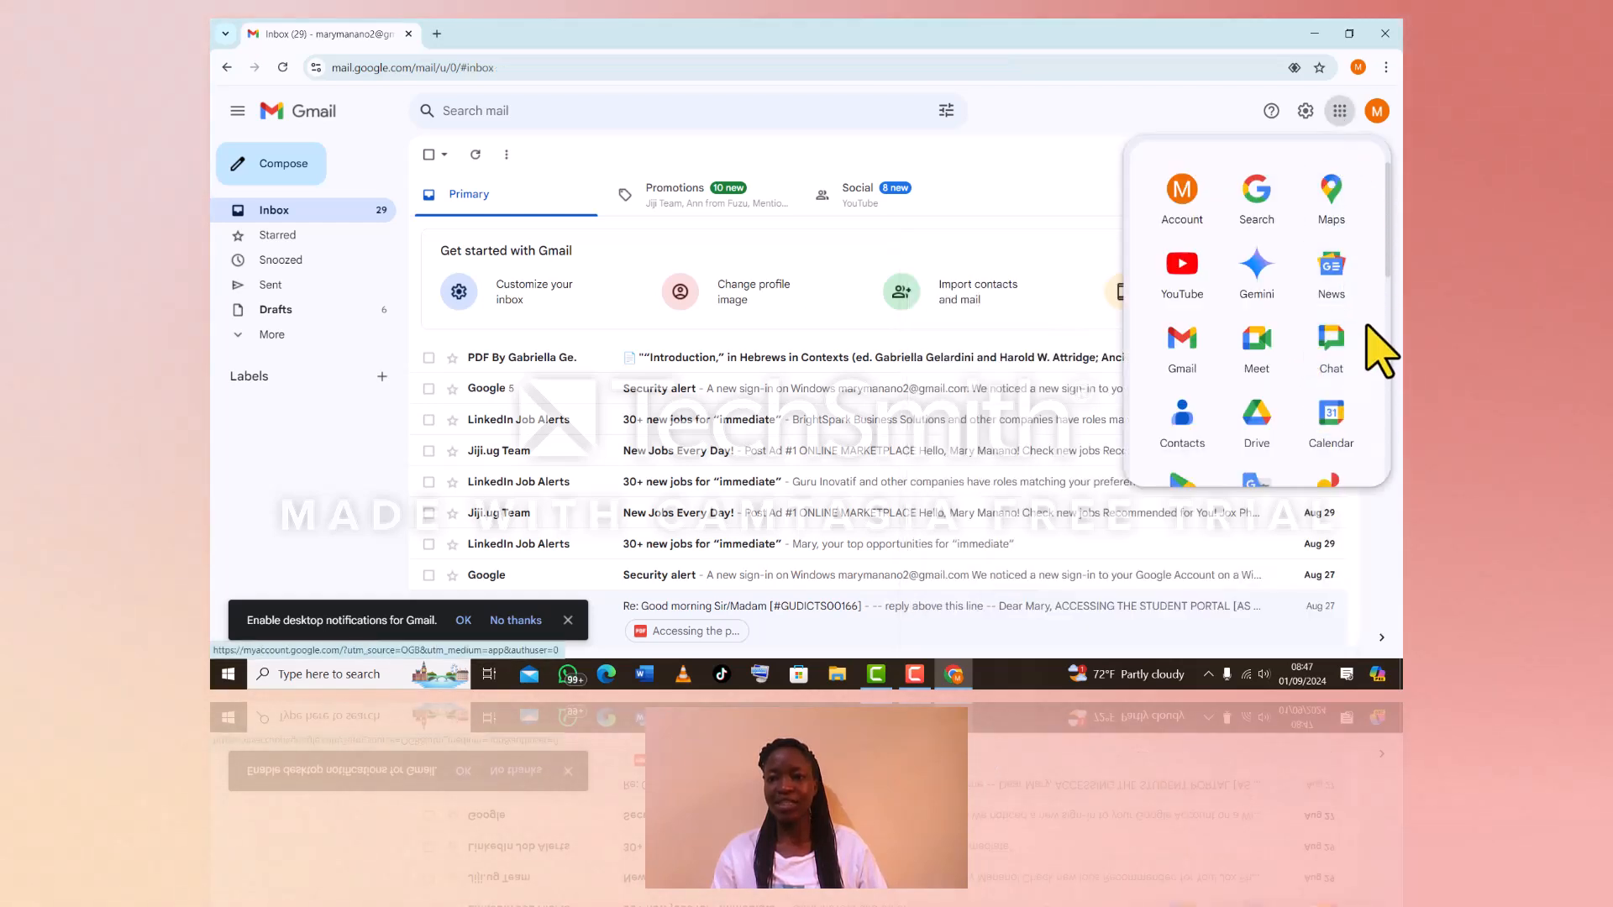
{"action": "left_click_drag", "start_coordinate": [1387, 261], "coordinate": [1392, 303]}
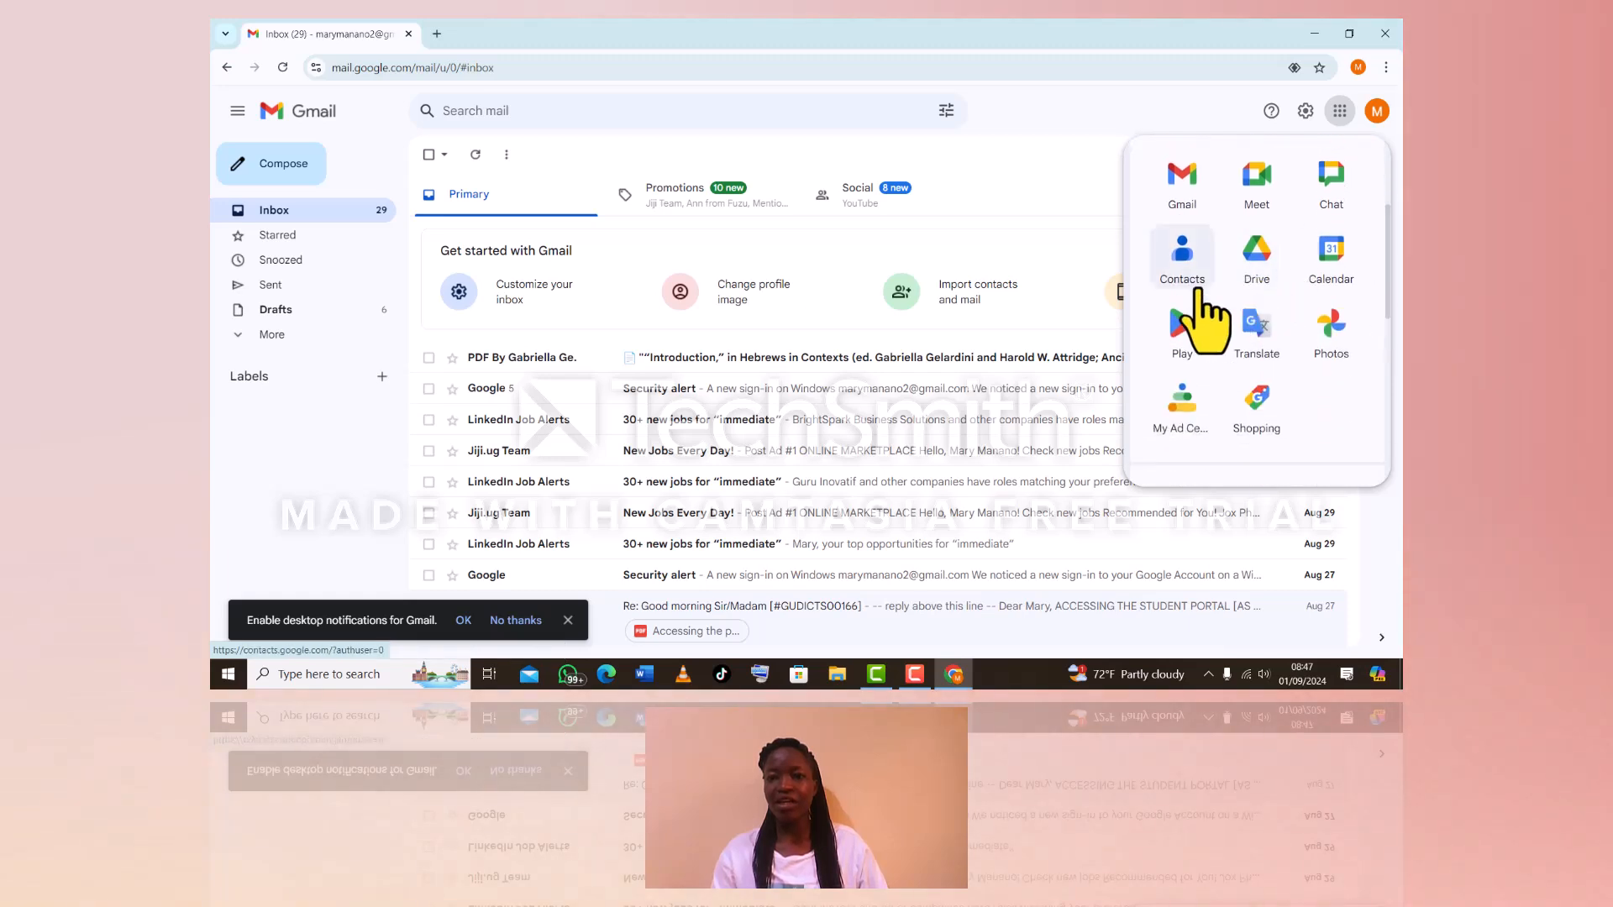
{"action": "left_click", "coordinate": [1183, 277]}
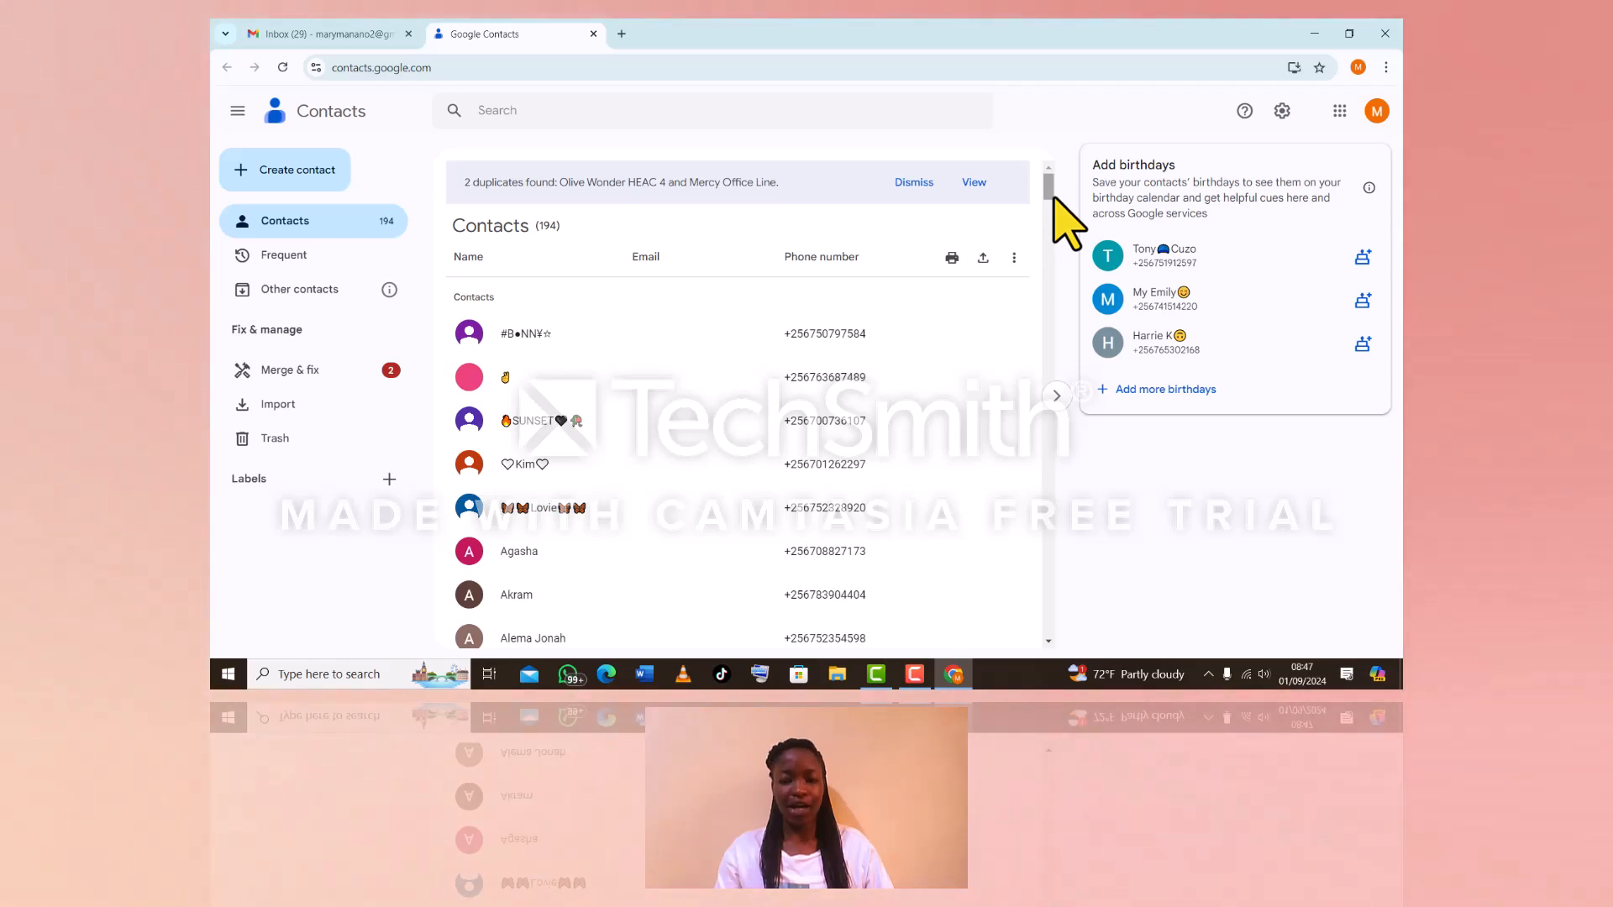
{"action": "mouse_move", "coordinate": [1051, 192]}
{"action": "left_mouse_down"}
{"action": "mouse_move", "coordinate": [1048, 552]}
{"action": "mouse_move", "coordinate": [1035, 217]}
{"action": "left_mouse_up"}
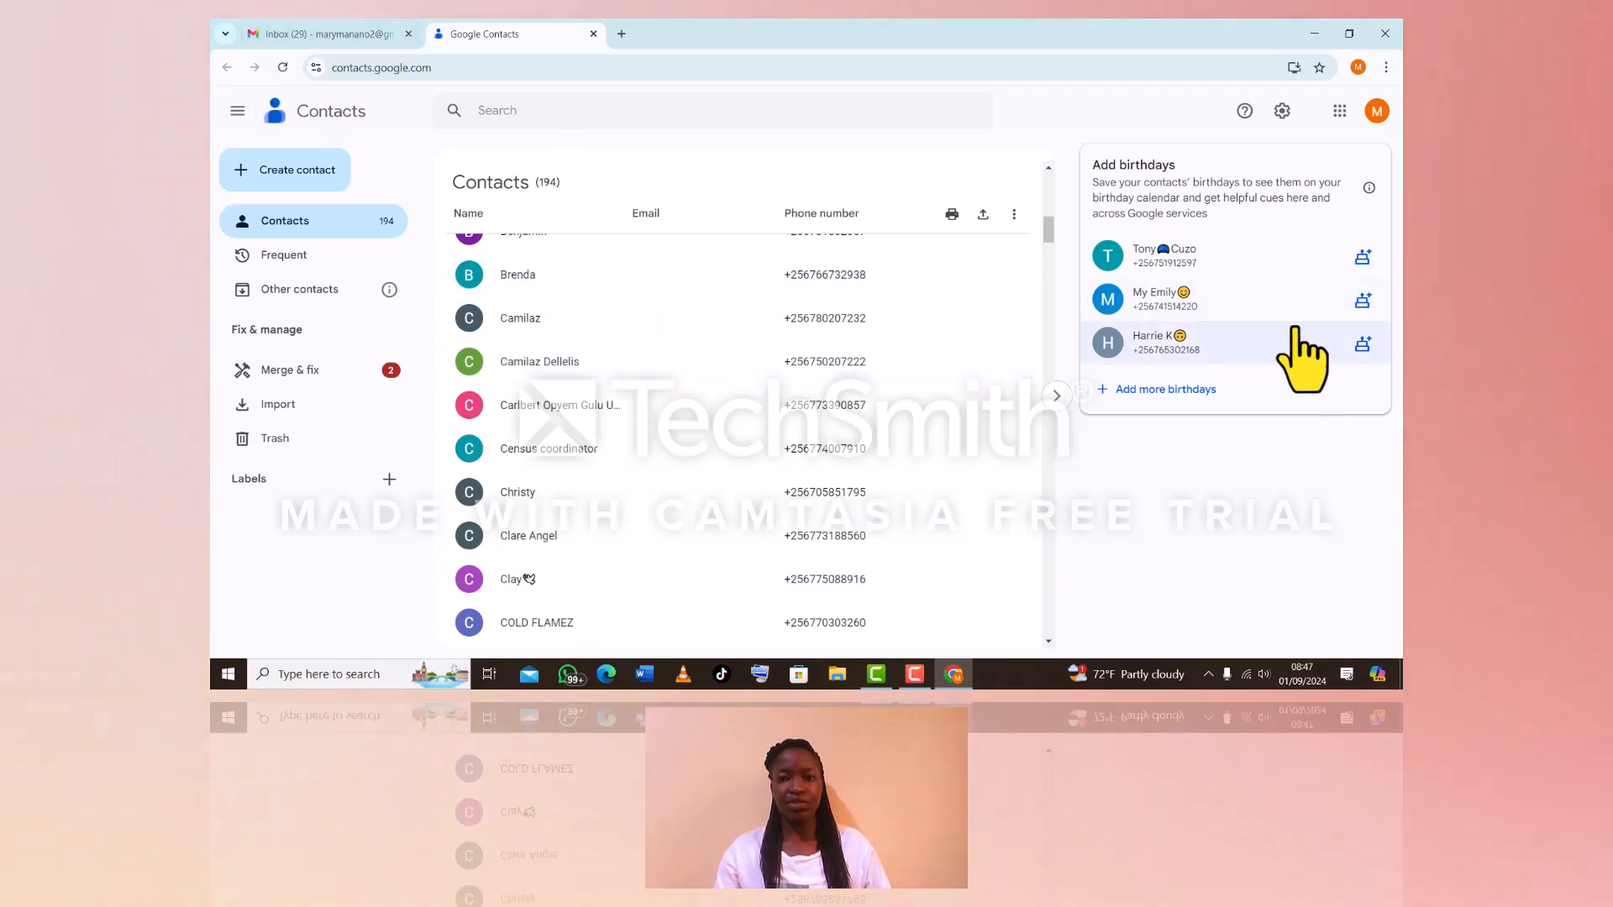
{"action": "left_click_drag", "start_coordinate": [1045, 235], "coordinate": [1038, 188]}
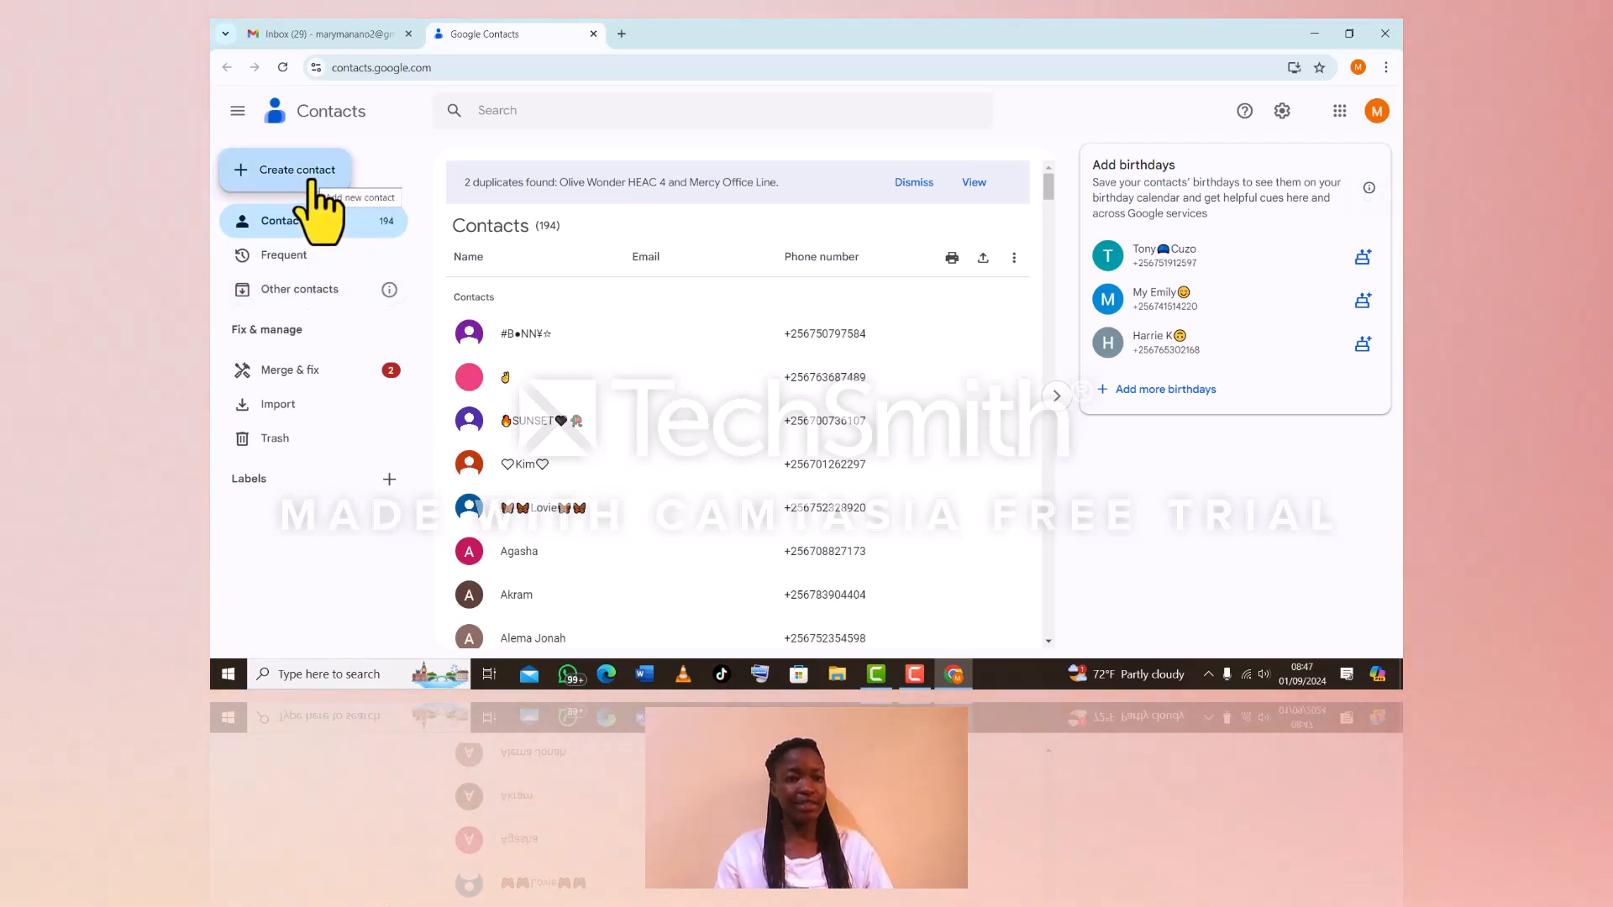
Choose 'Create a contact' from the Create contact menu to get a blank contact form
{"action": "left_click", "coordinate": [310, 178]}
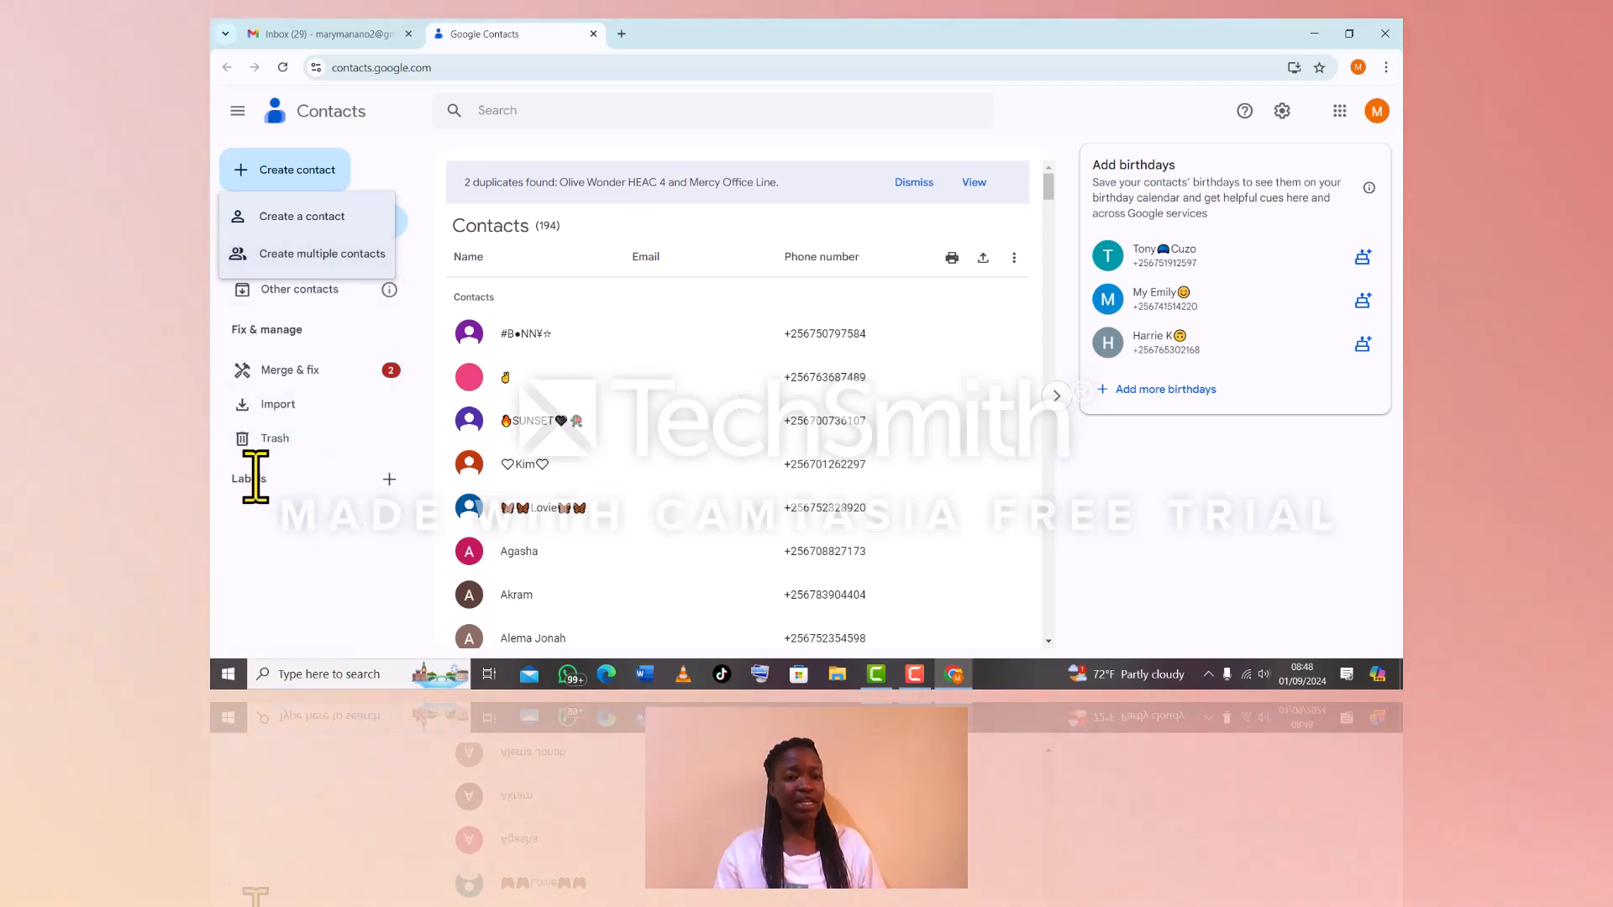
{"action": "left_click", "coordinate": [334, 222]}
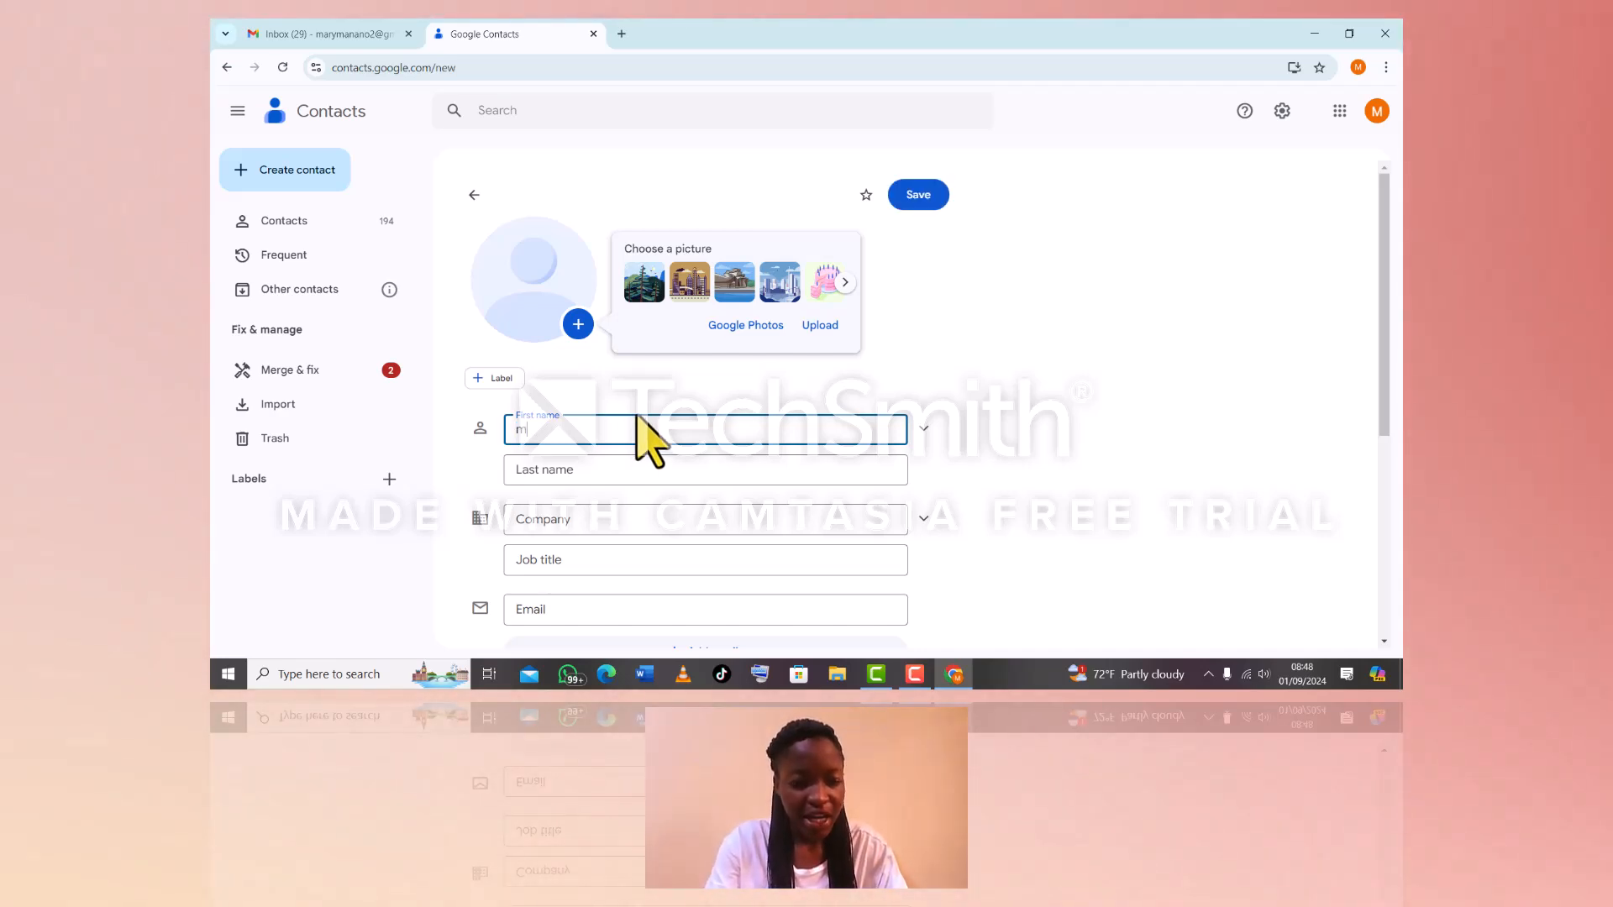
Fix the stray letter in the first name and enter the contact's last name
{"action": "key", "text": "BackSpace"}
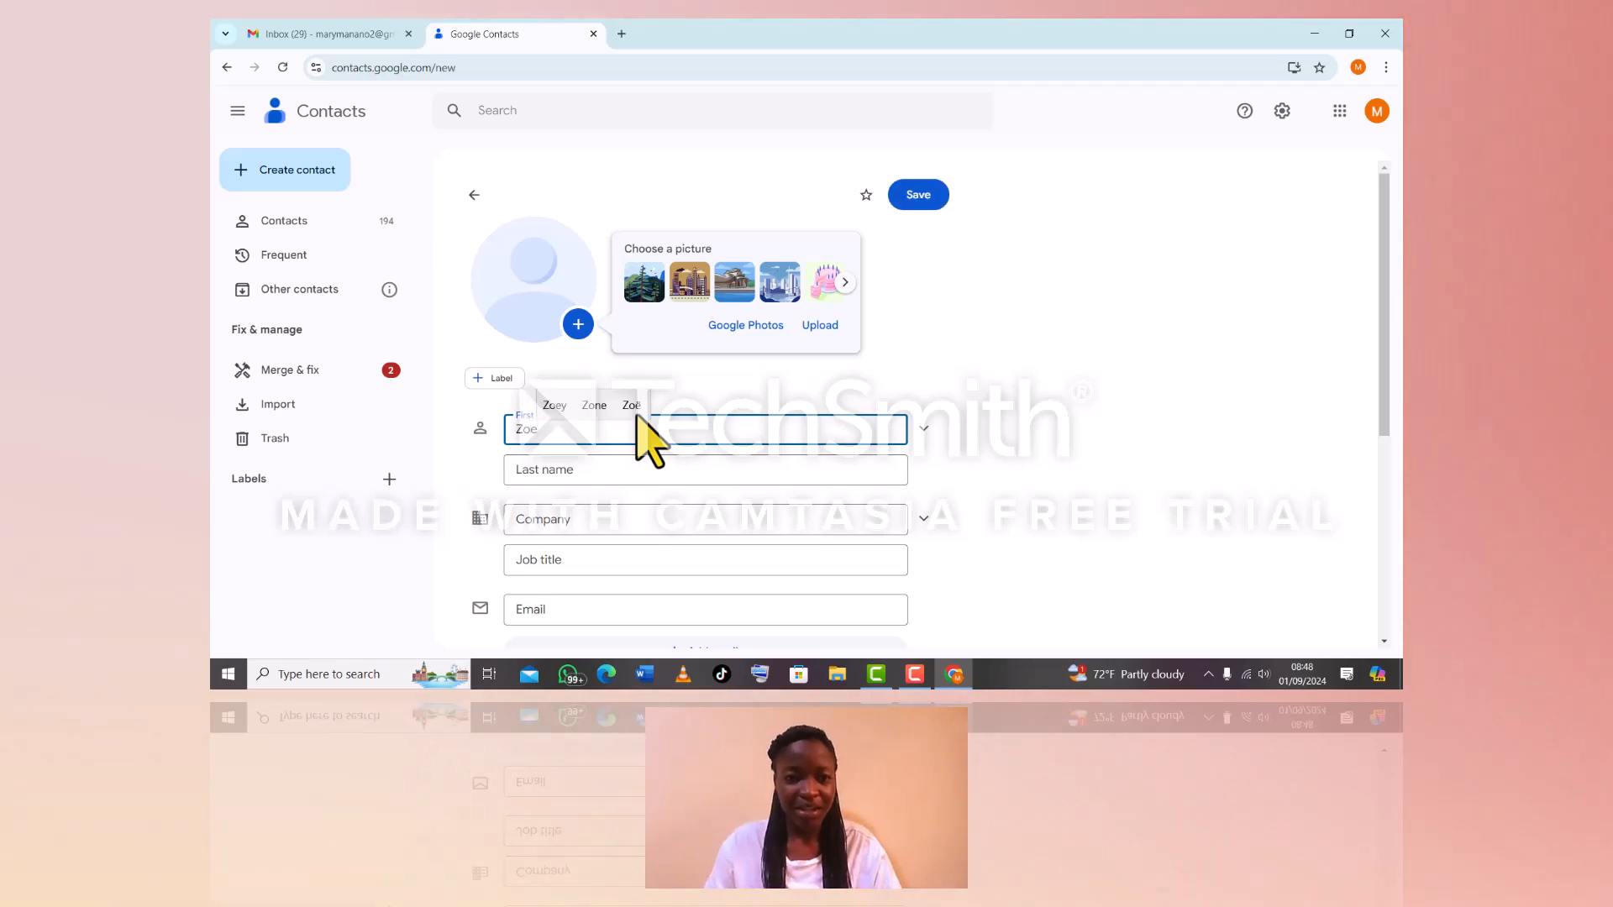
{"action": "left_click", "coordinate": [647, 471]}
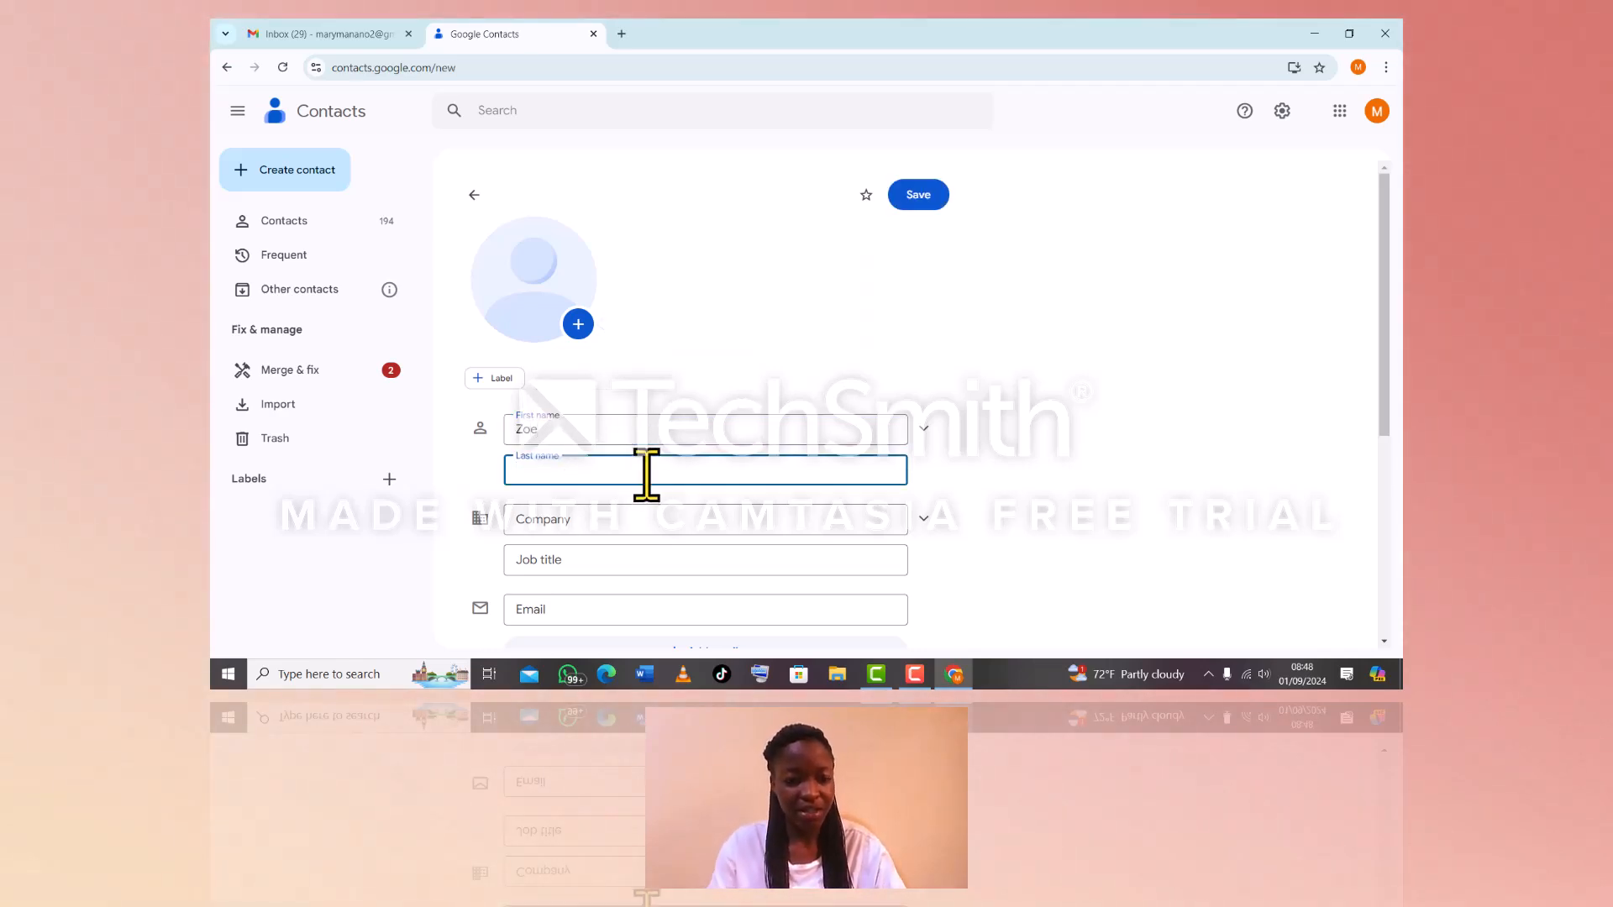
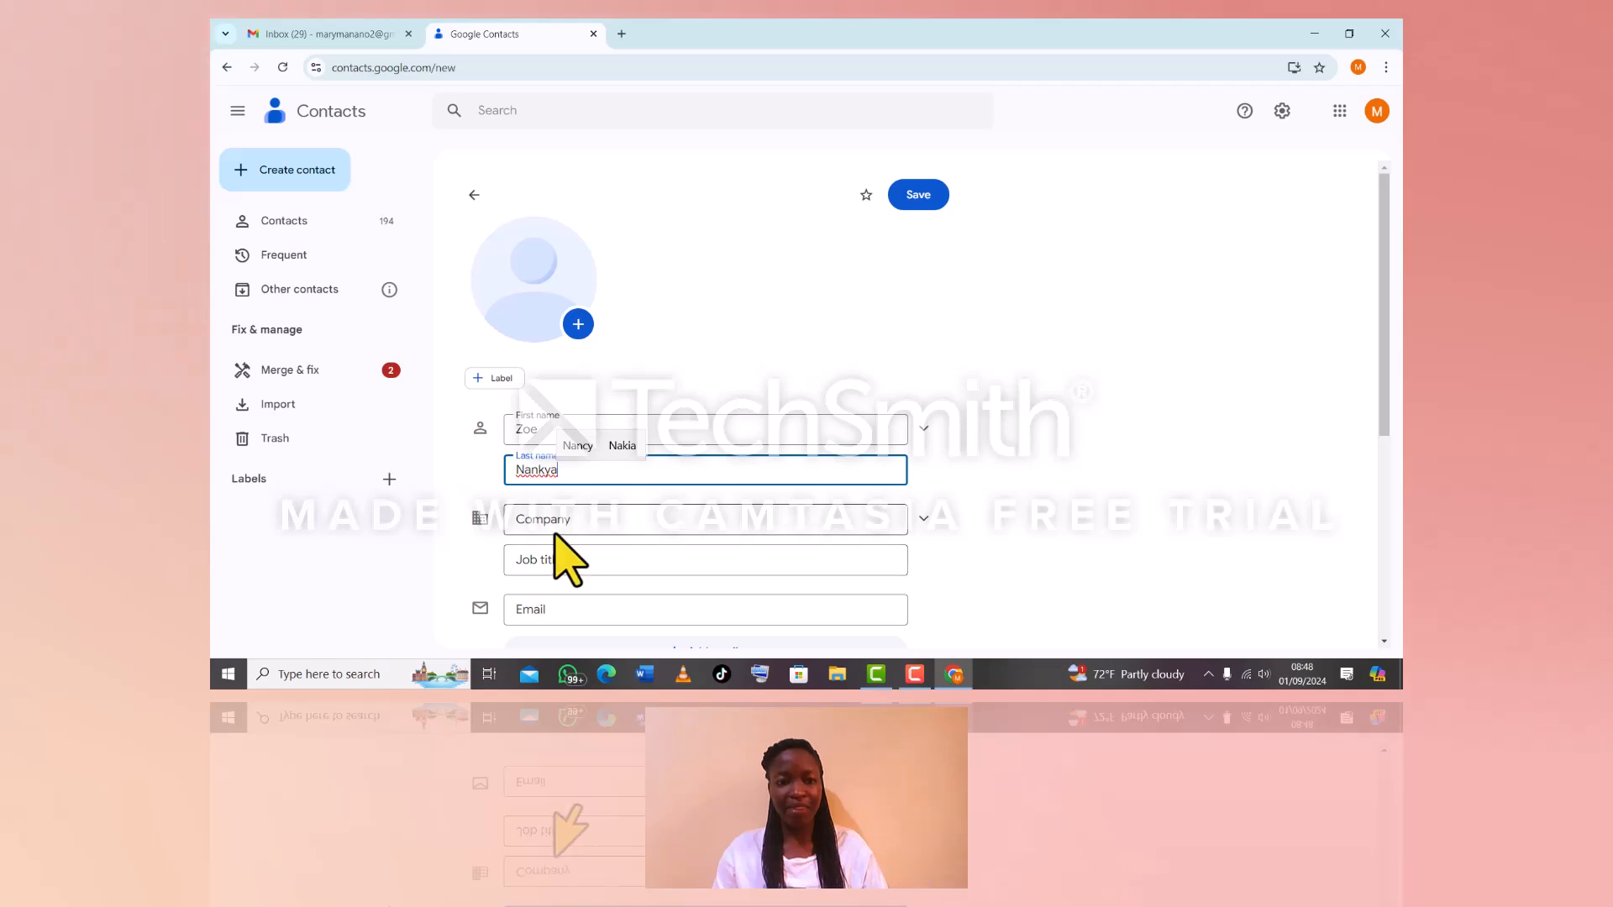
Begin the contact's email address, then reveal the extra fields with Show more
{"action": "left_click", "coordinate": [530, 611]}
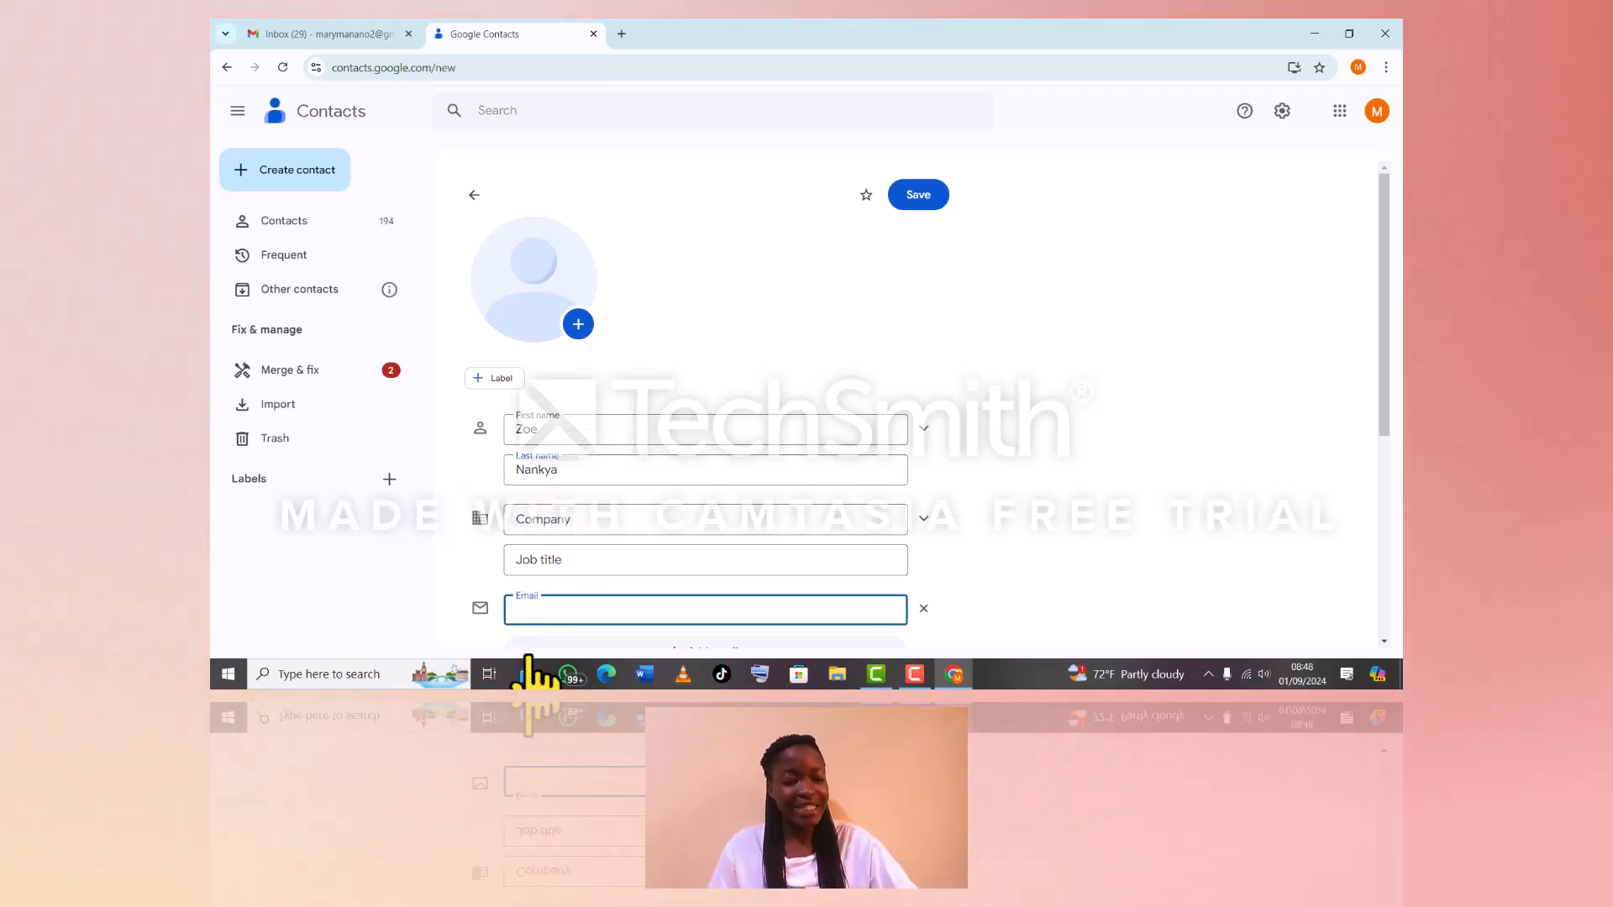
{"action": "type", "text": "zow"}
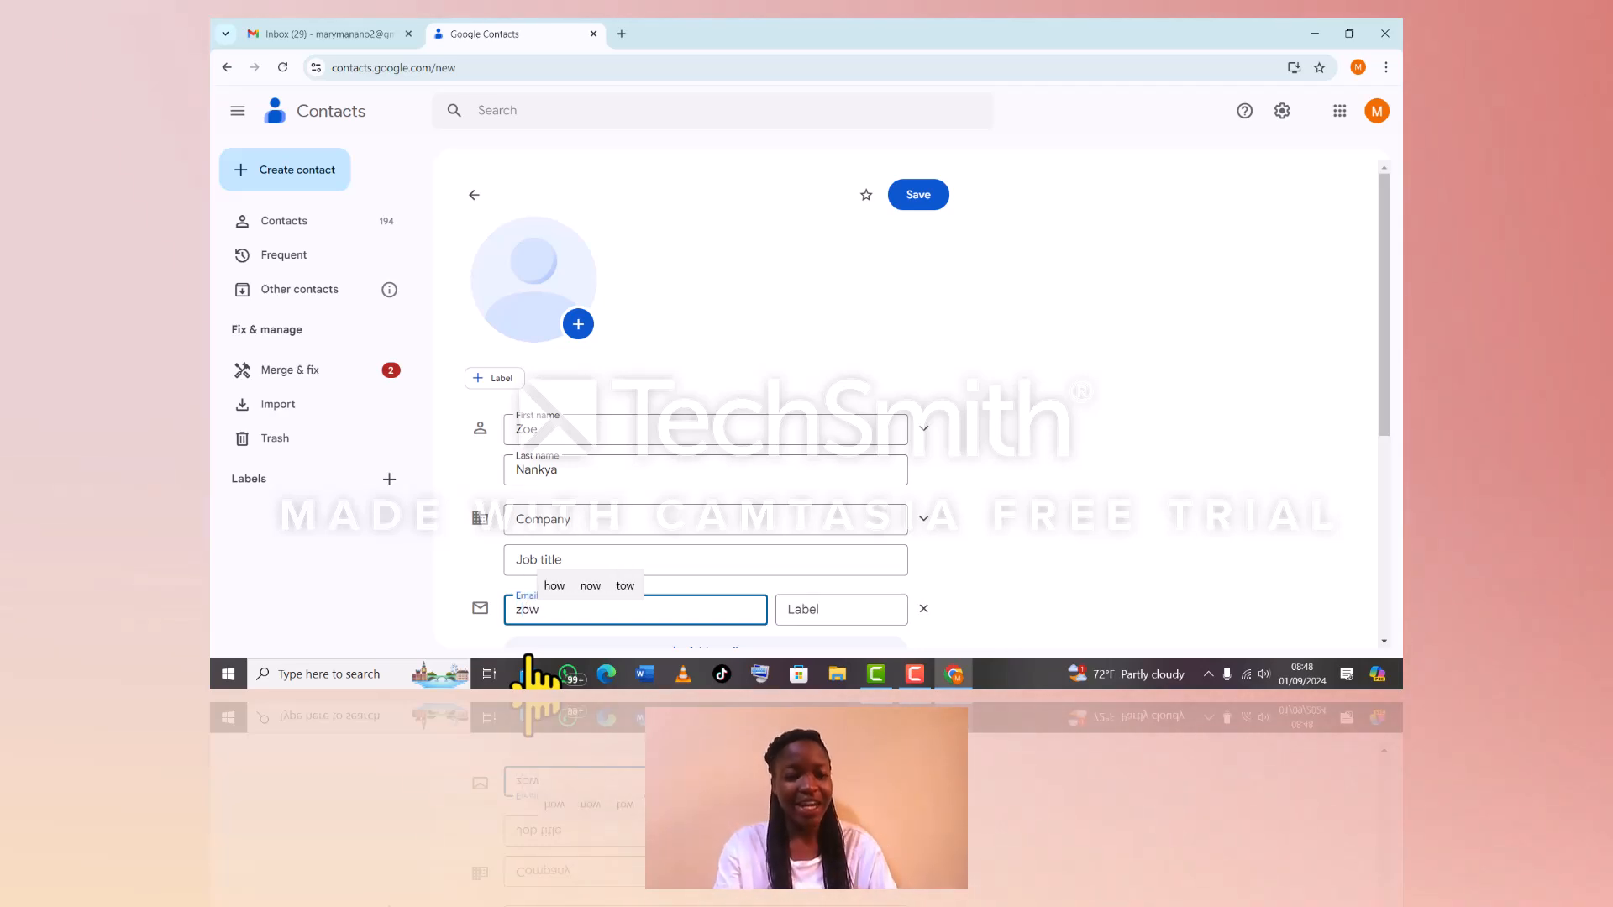
{"action": "key", "text": "BackSpace"}
{"action": "type", "text": "e"}
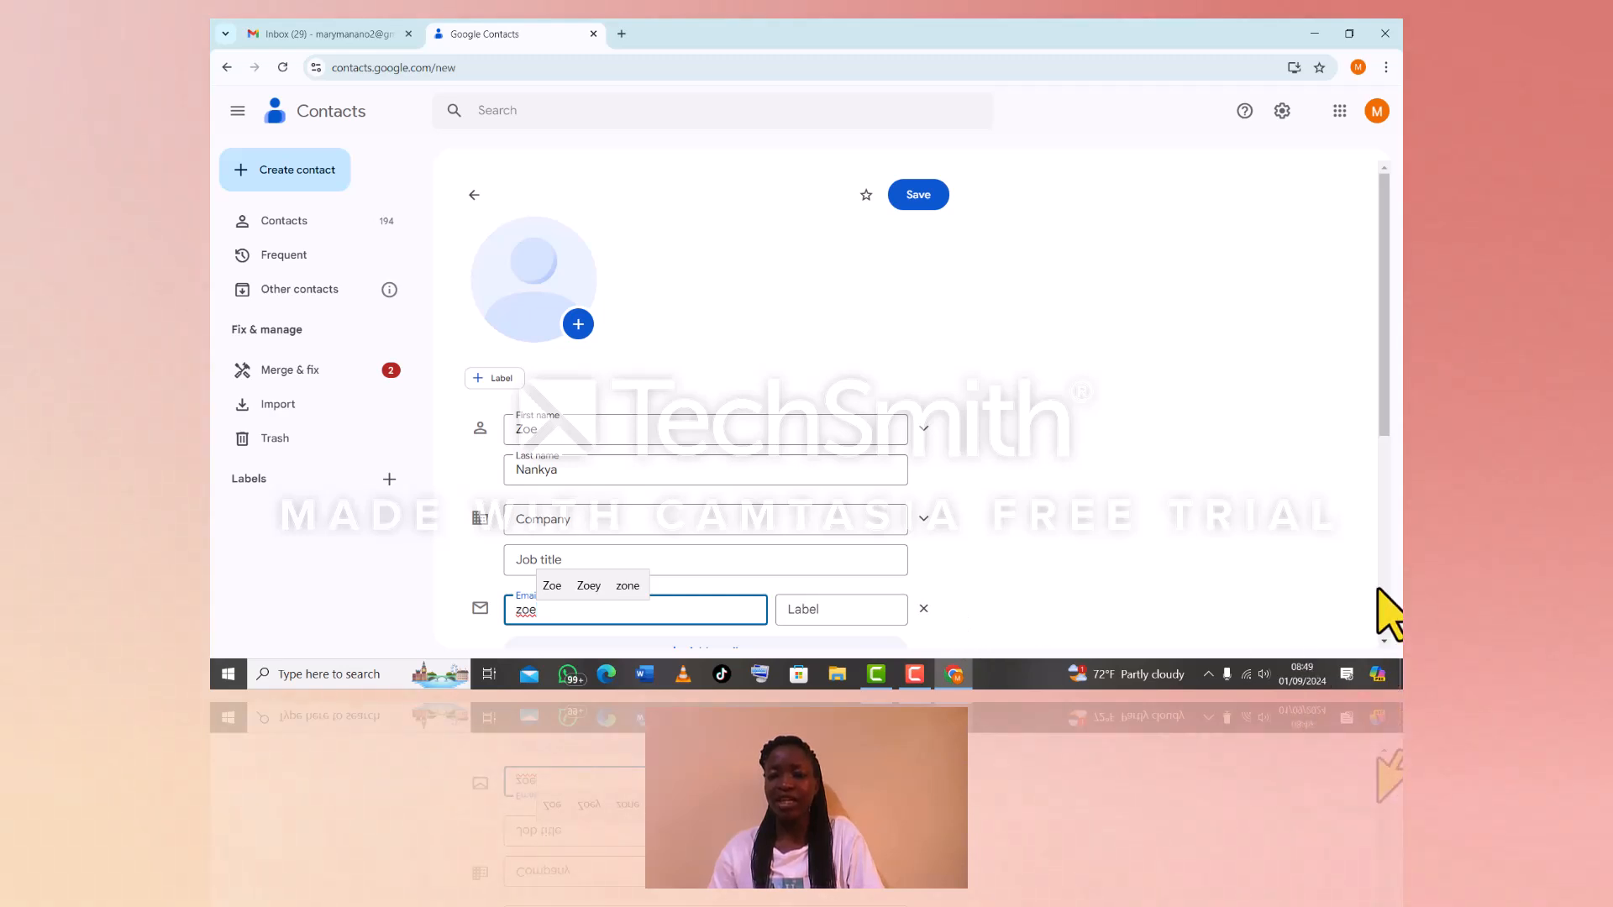
{"action": "scroll", "coordinate": [1388, 640], "scroll_direction": "down", "scroll_amount": 5}
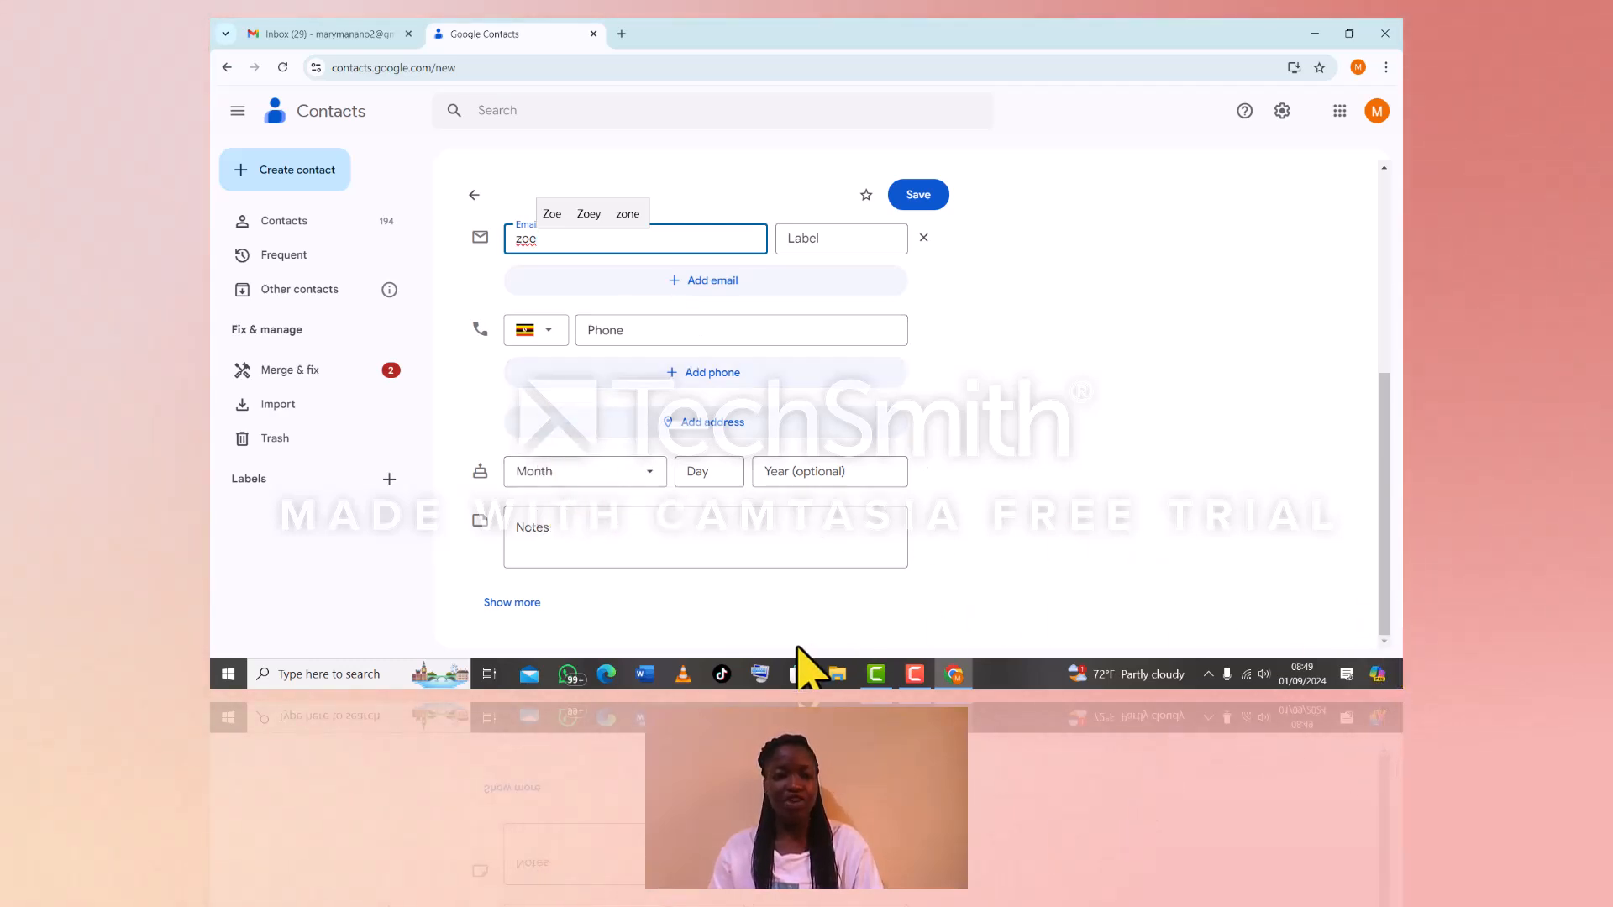
{"action": "left_click", "coordinate": [538, 603]}
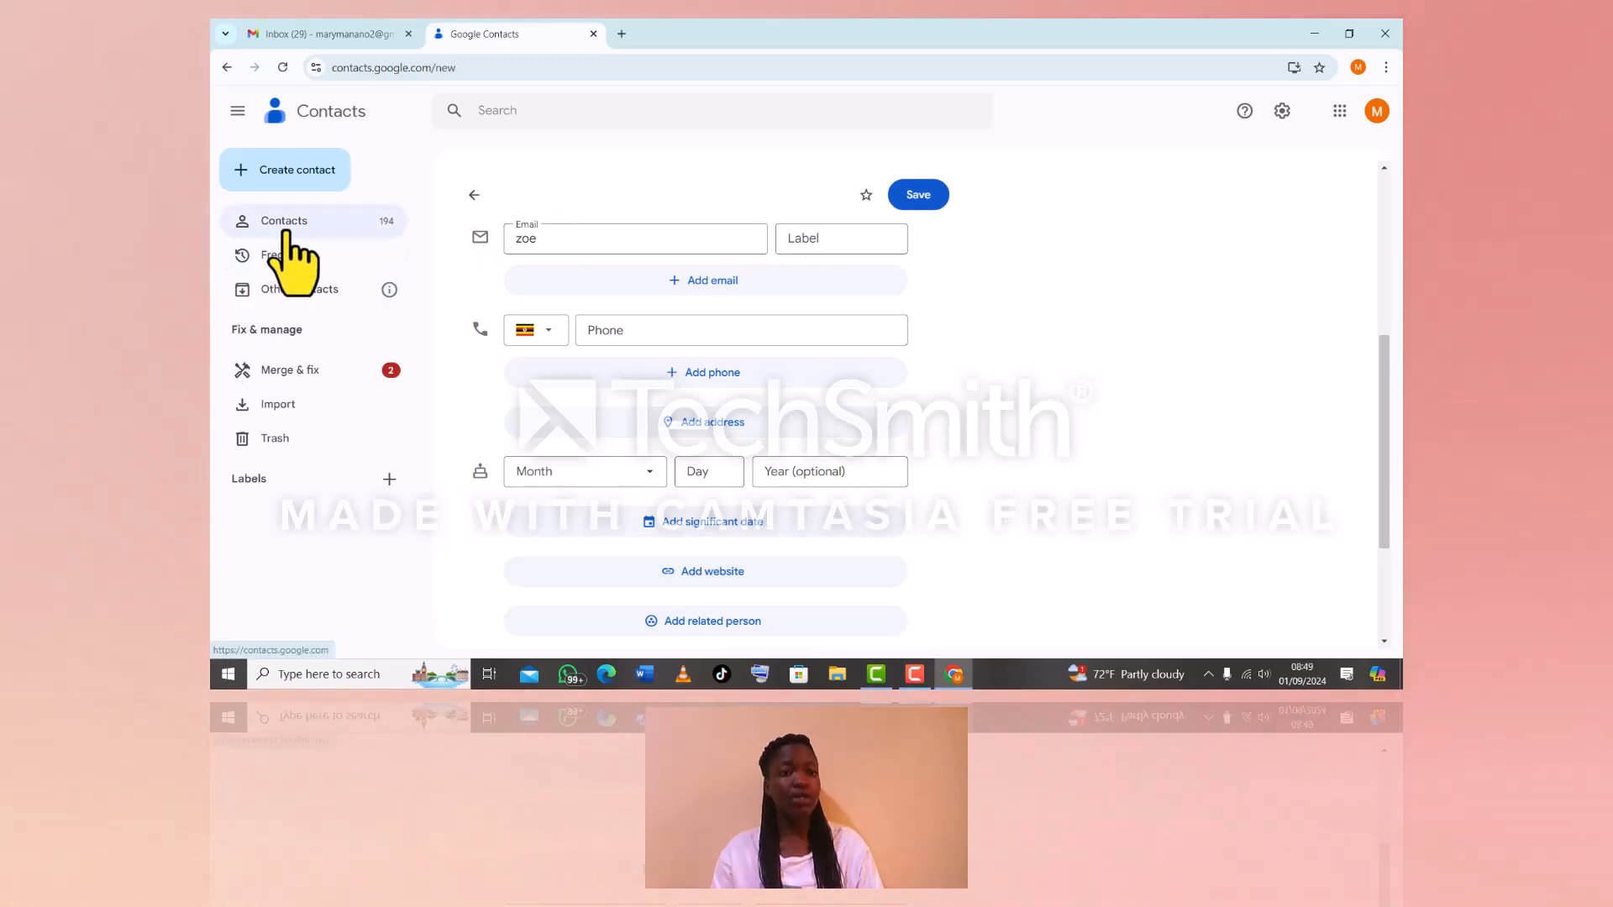
Open 'Create multiple contacts' from the Create contact menu, then cancel it
{"action": "left_click", "coordinate": [326, 170]}
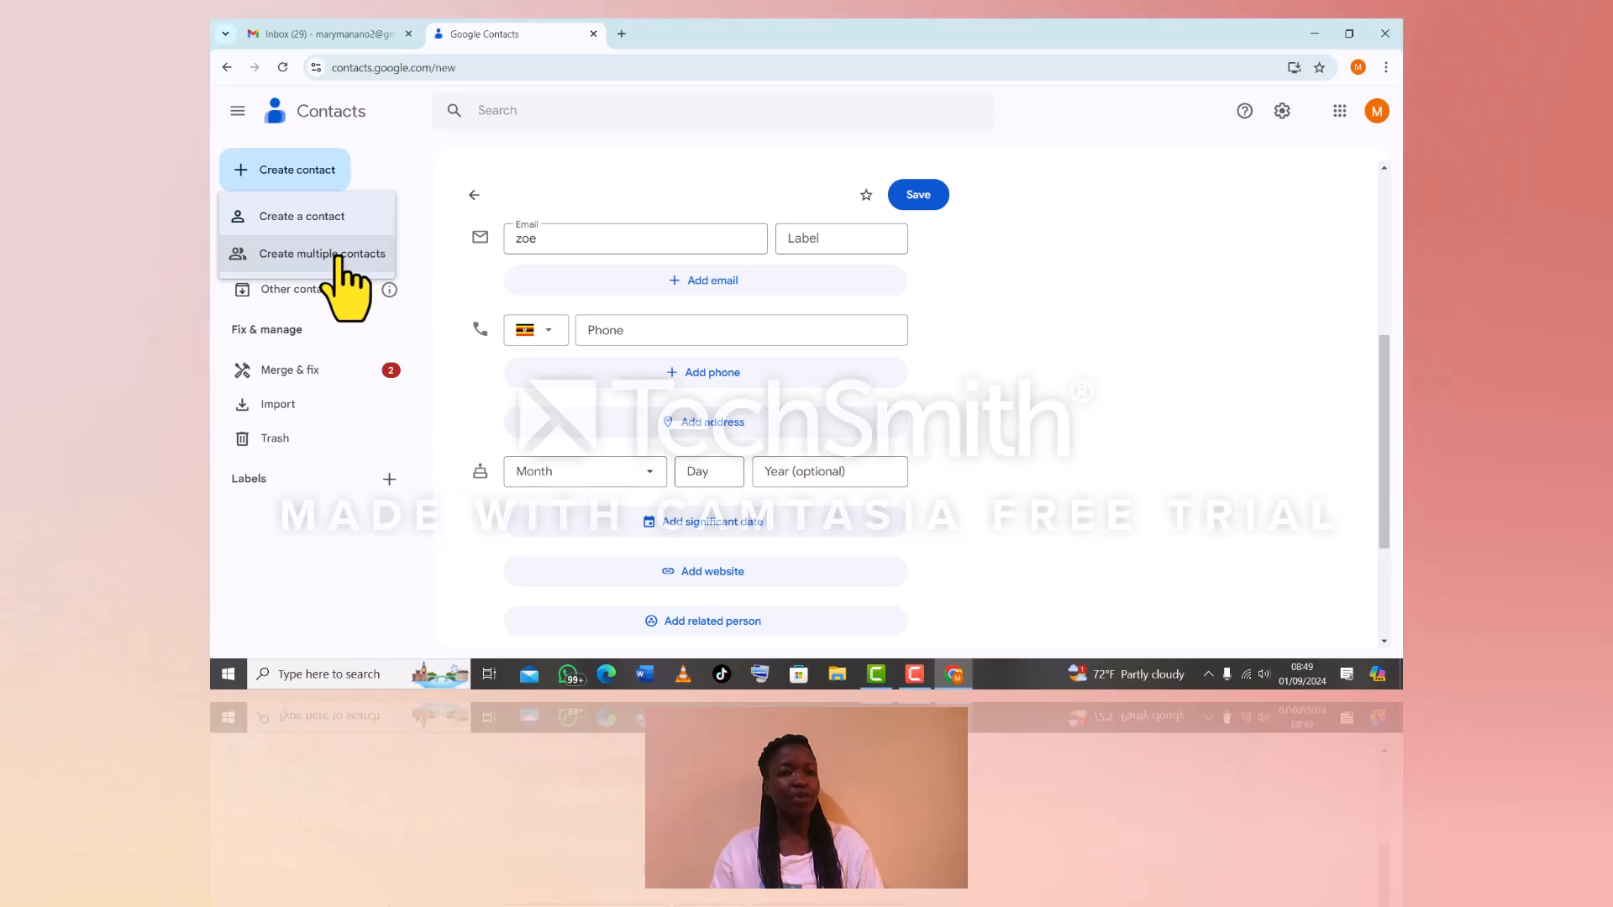
{"action": "left_click", "coordinate": [338, 255]}
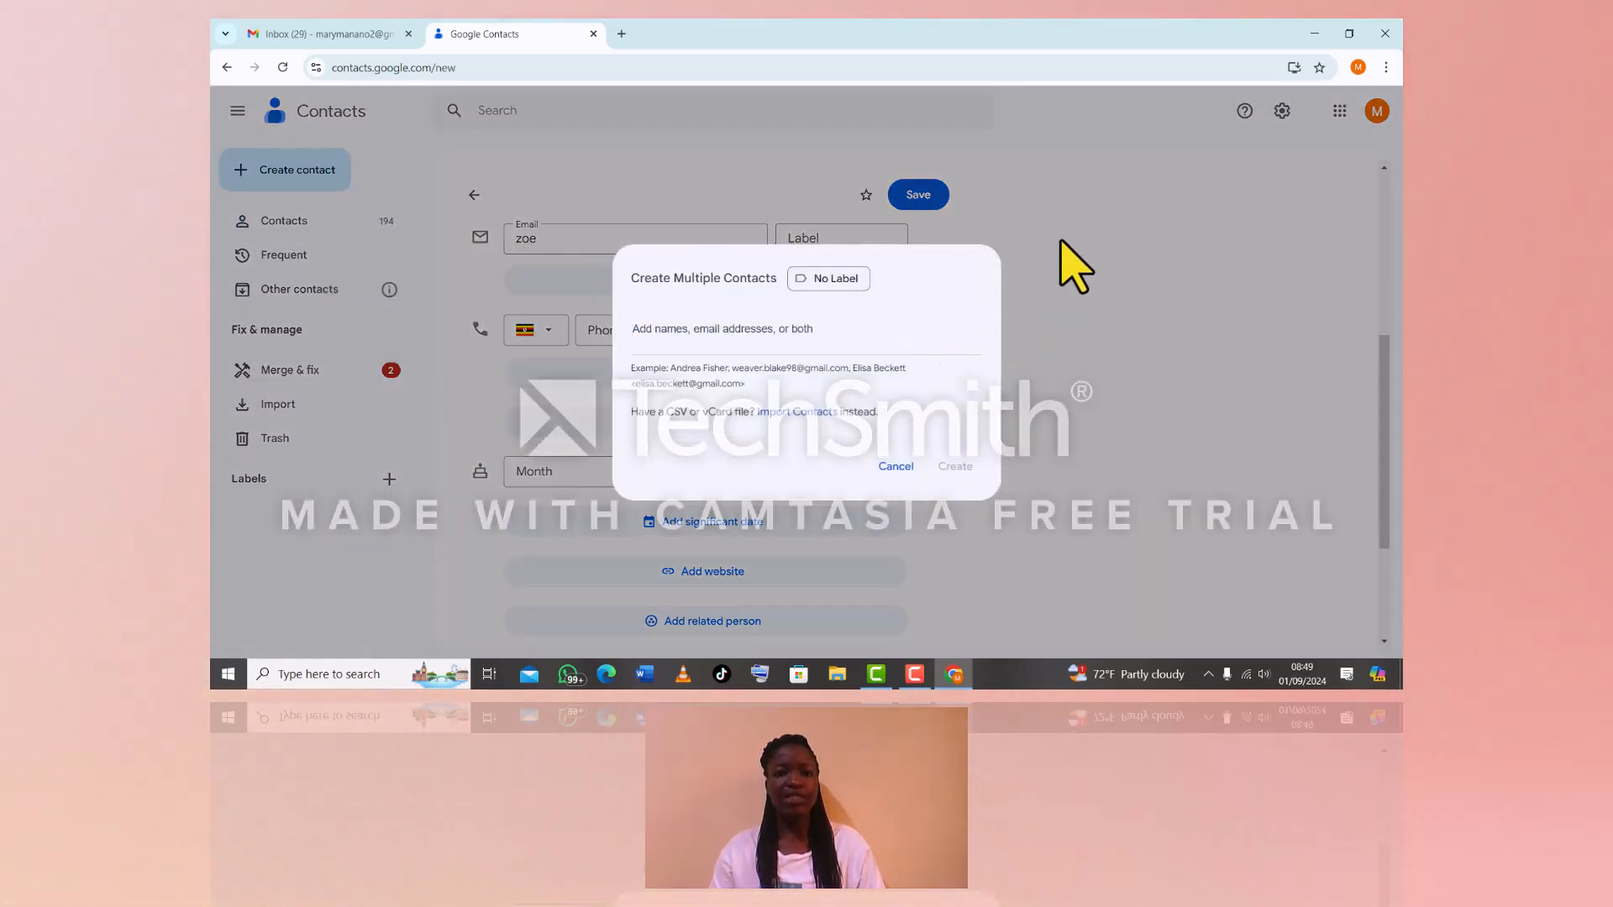
{"action": "left_click", "coordinate": [1062, 241]}
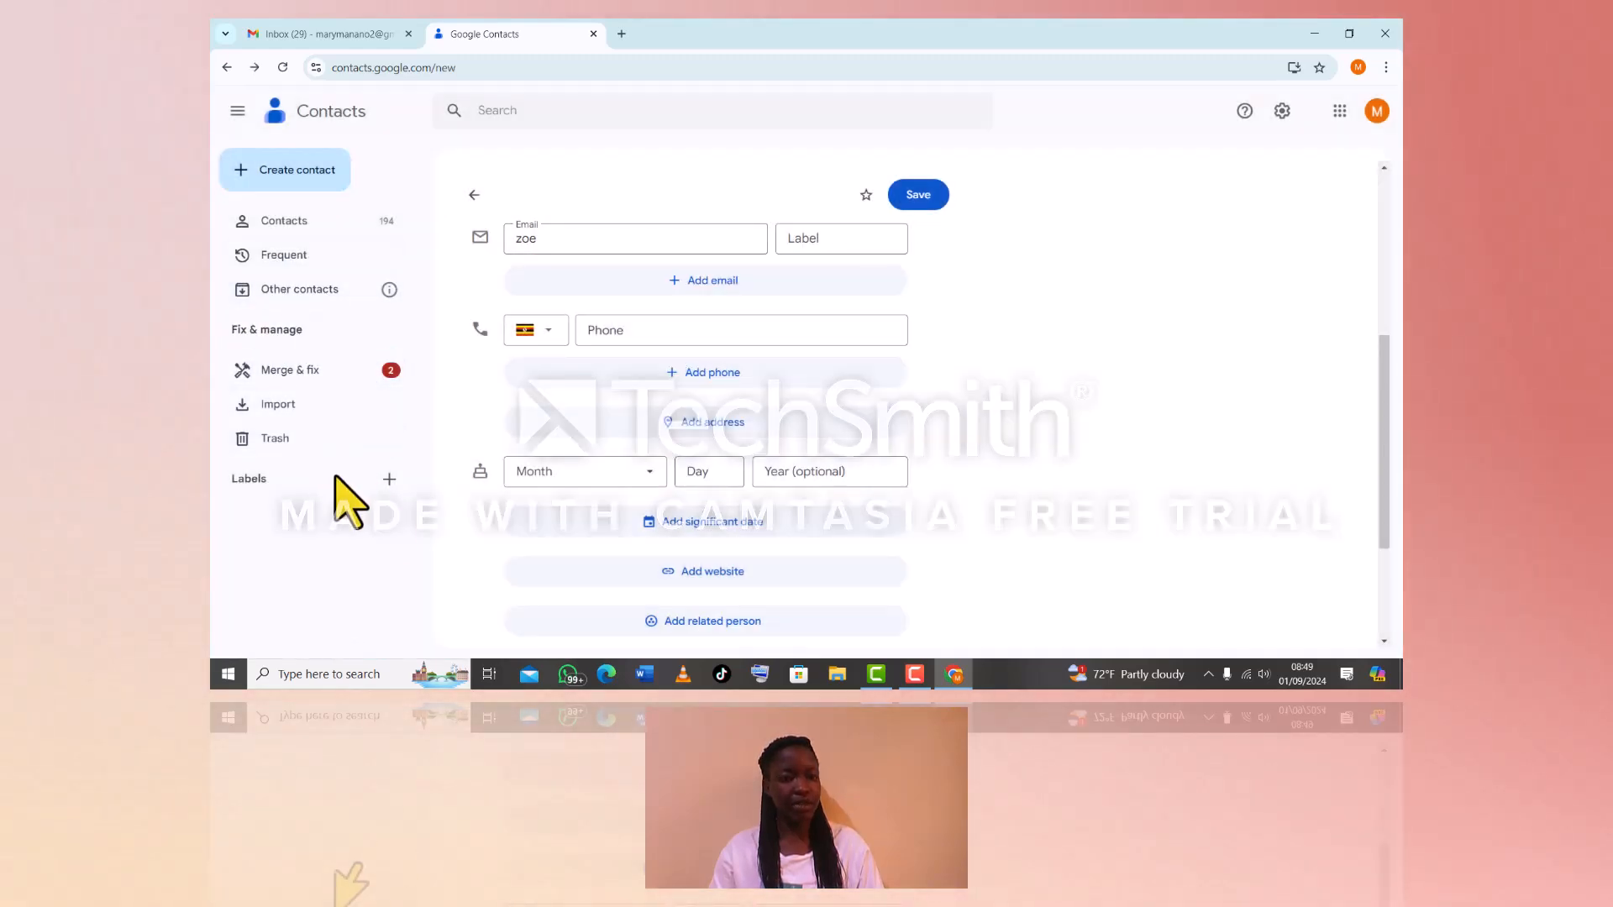
Create a new label named 'brand', then head back to the Contacts list
{"action": "left_click", "coordinate": [389, 479]}
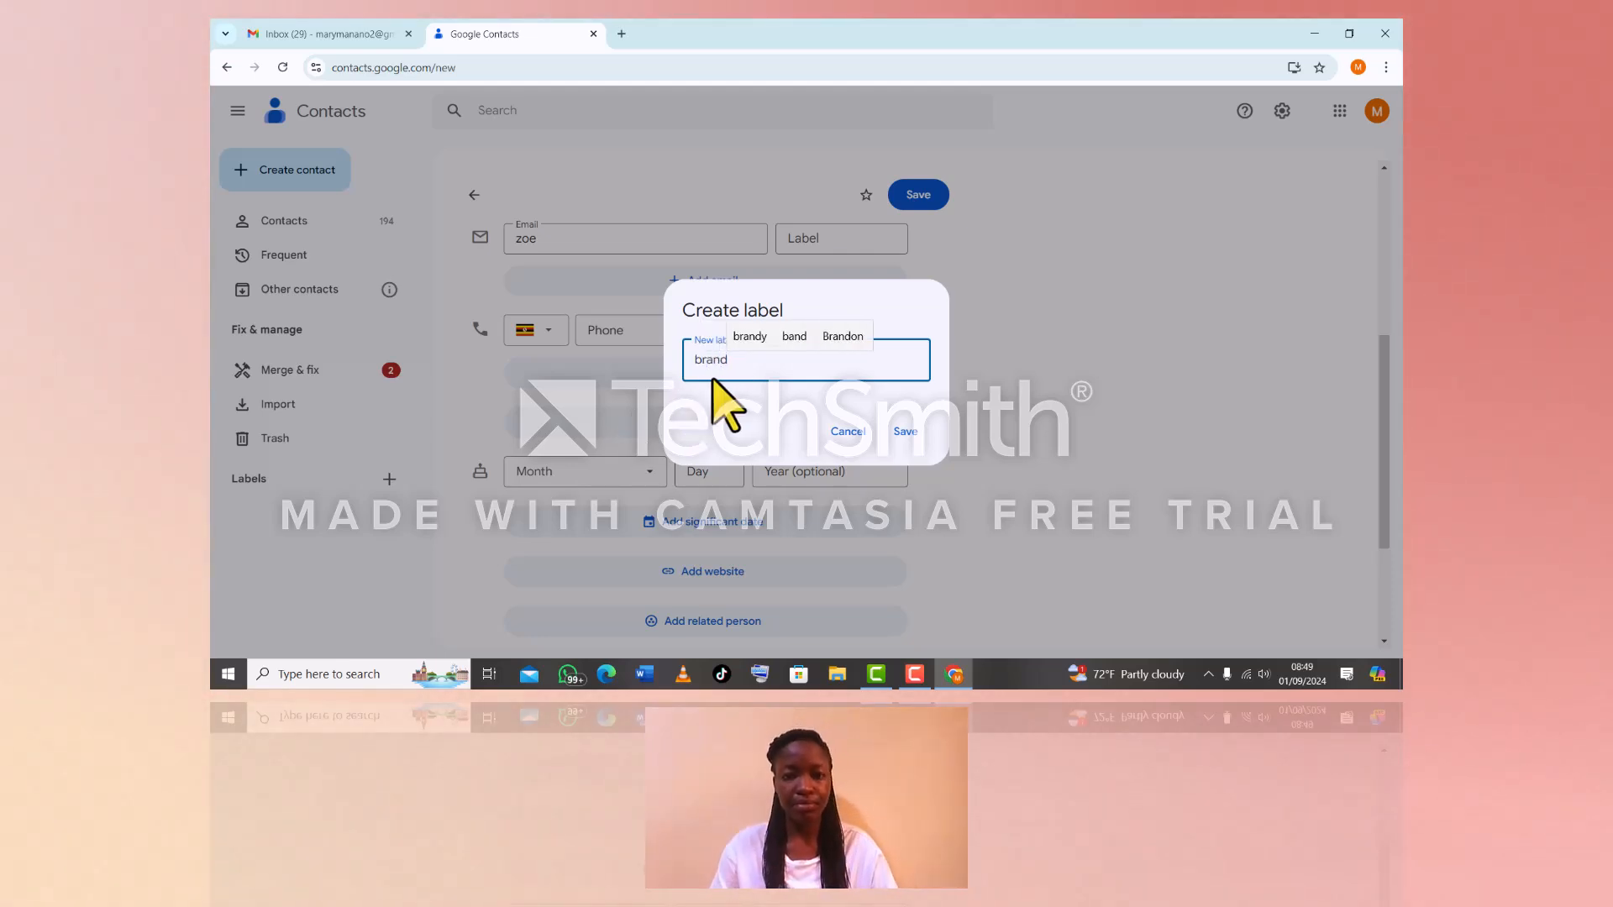
{"action": "left_click", "coordinate": [906, 431]}
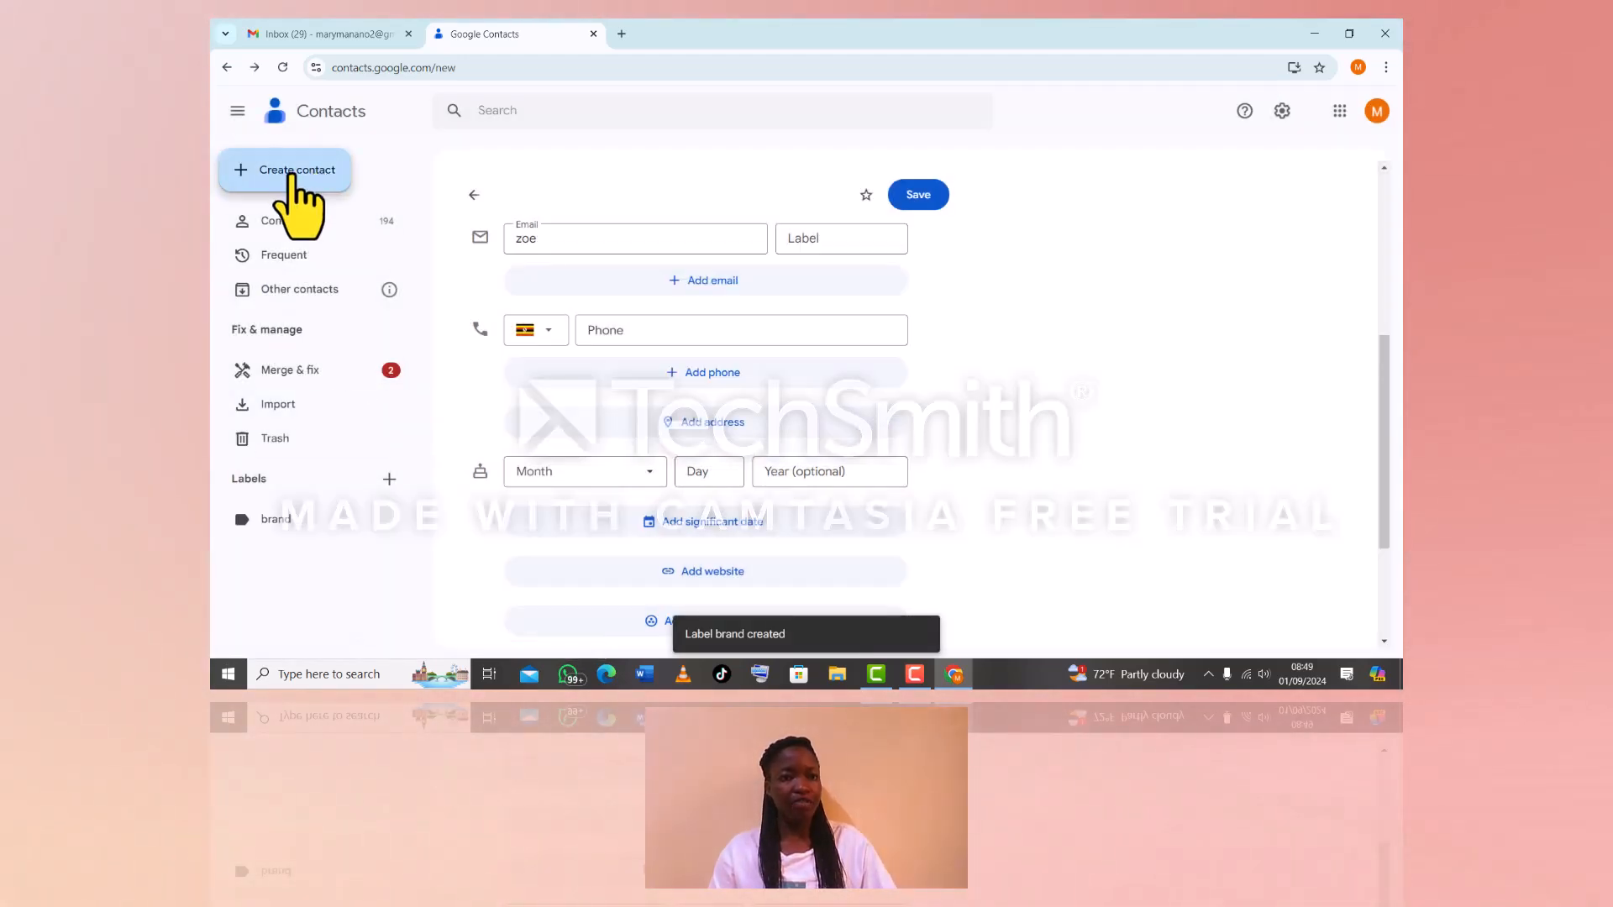
{"action": "left_click", "coordinate": [294, 224]}
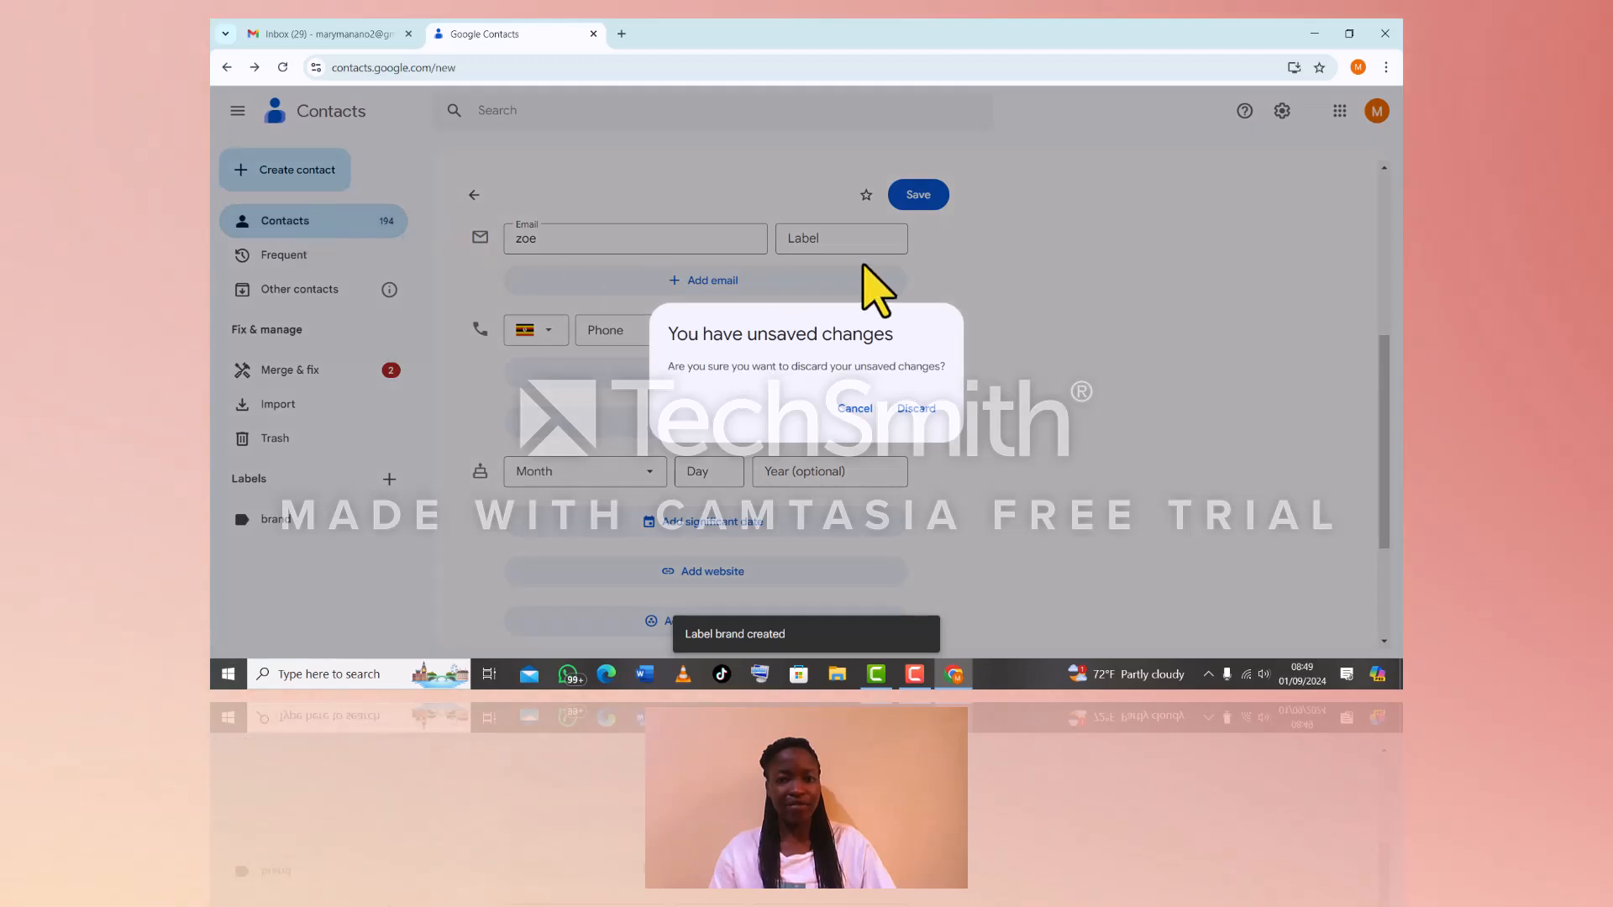
Discard the unsaved new contact and select the first two contacts in the list
{"action": "left_click", "coordinate": [912, 409]}
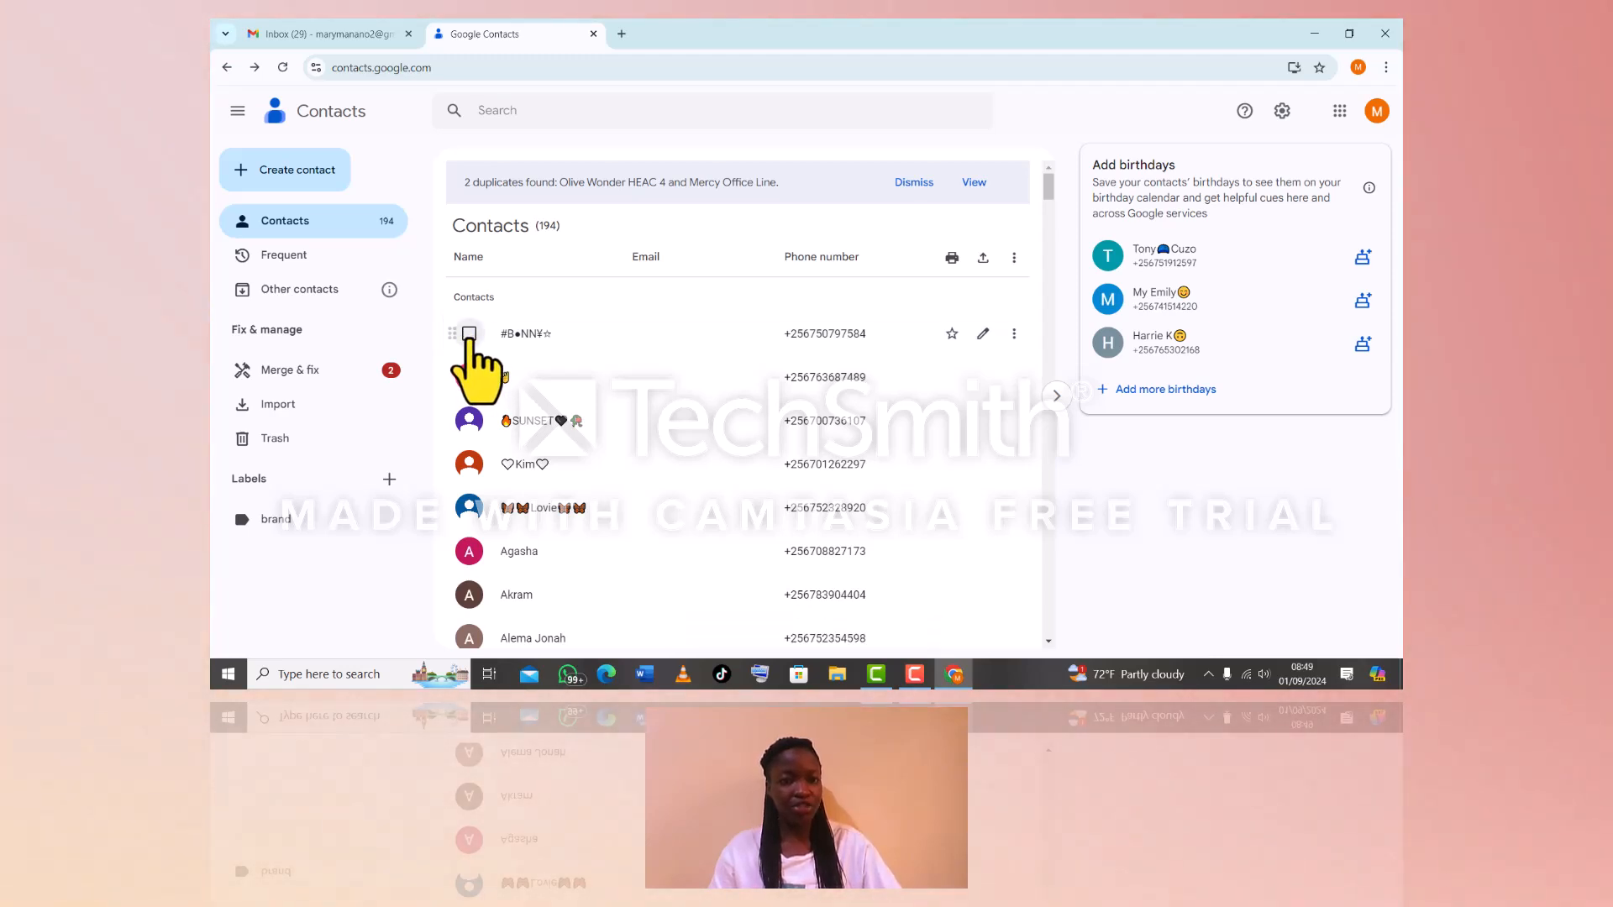
{"action": "left_click", "coordinate": [469, 333]}
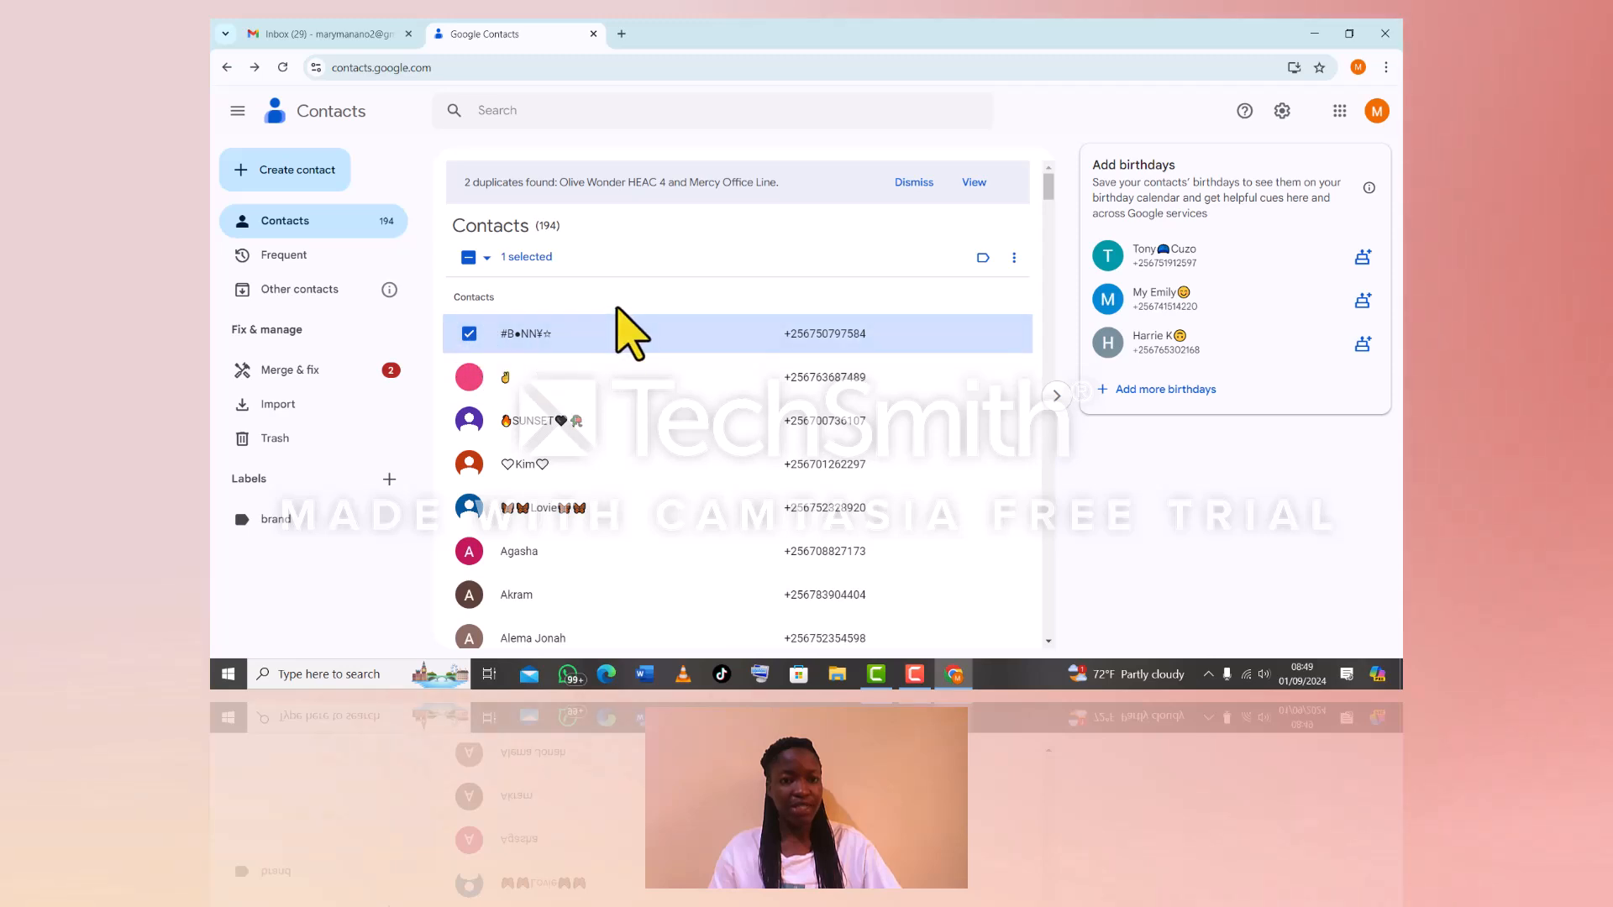
{"action": "left_click", "coordinate": [468, 377]}
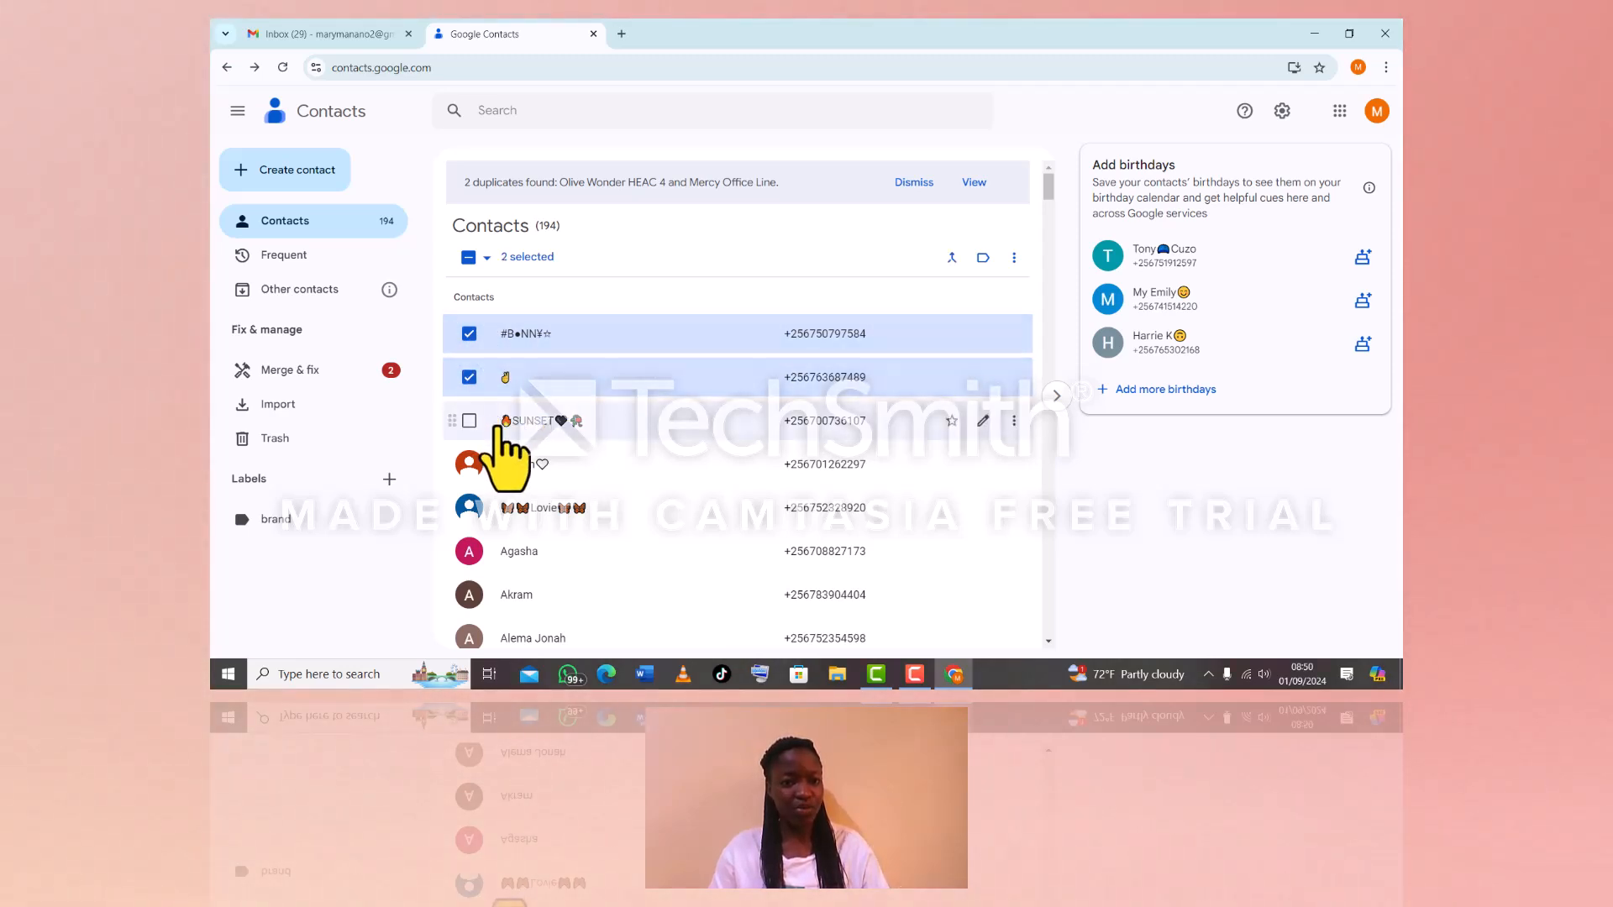
Browse contact details and end on the heart-framed contact's details page
{"action": "left_click", "coordinate": [504, 422]}
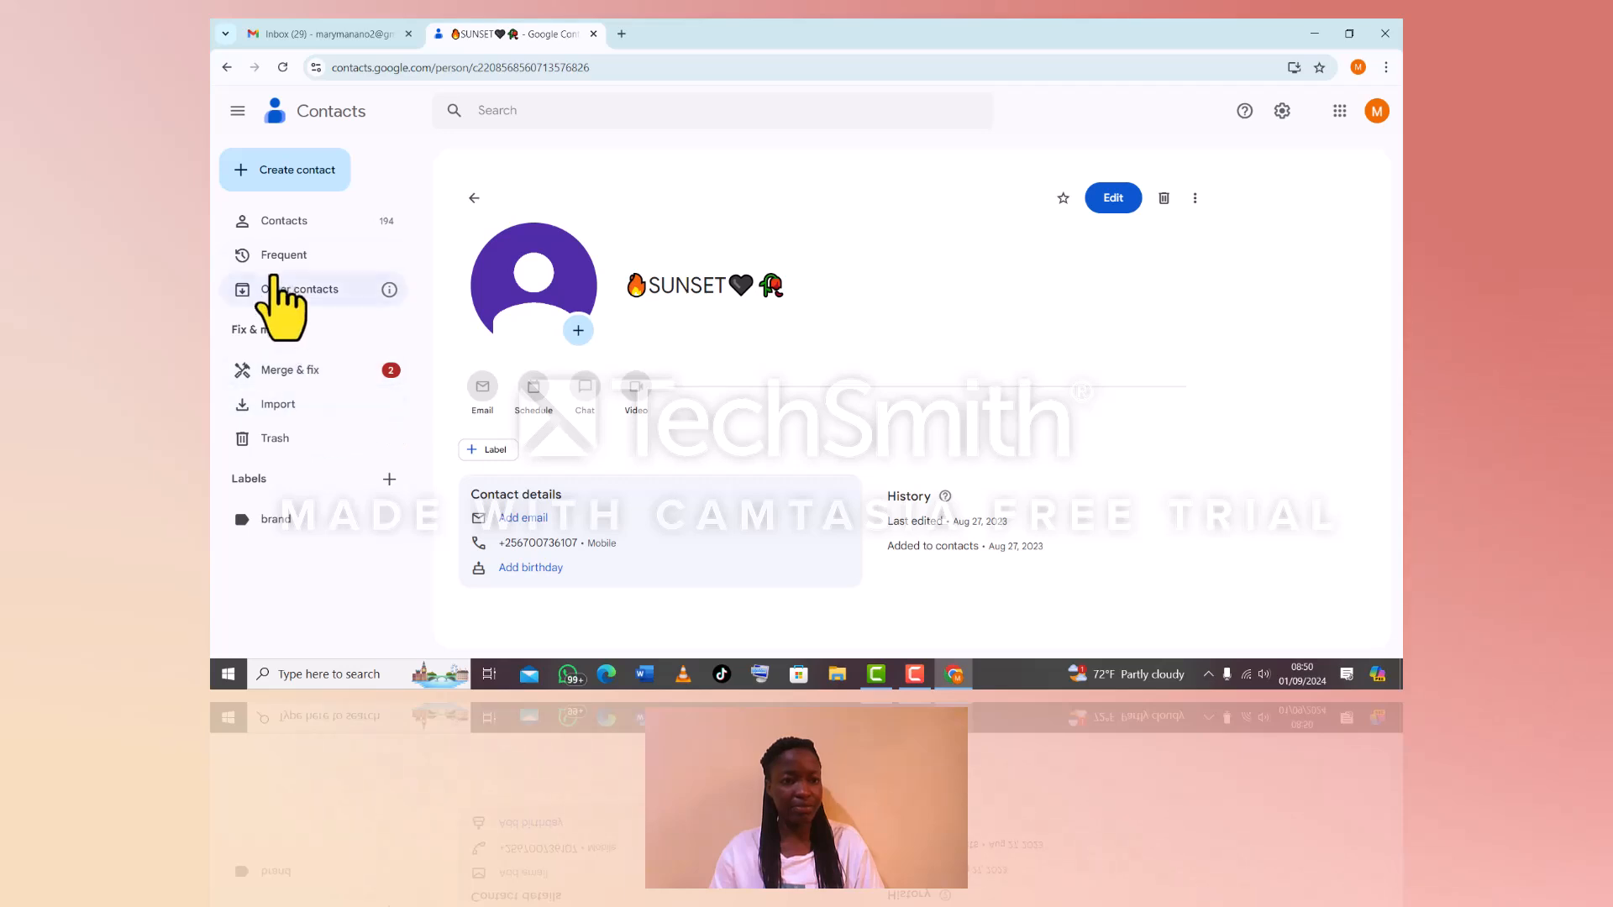
{"action": "left_click", "coordinate": [284, 221]}
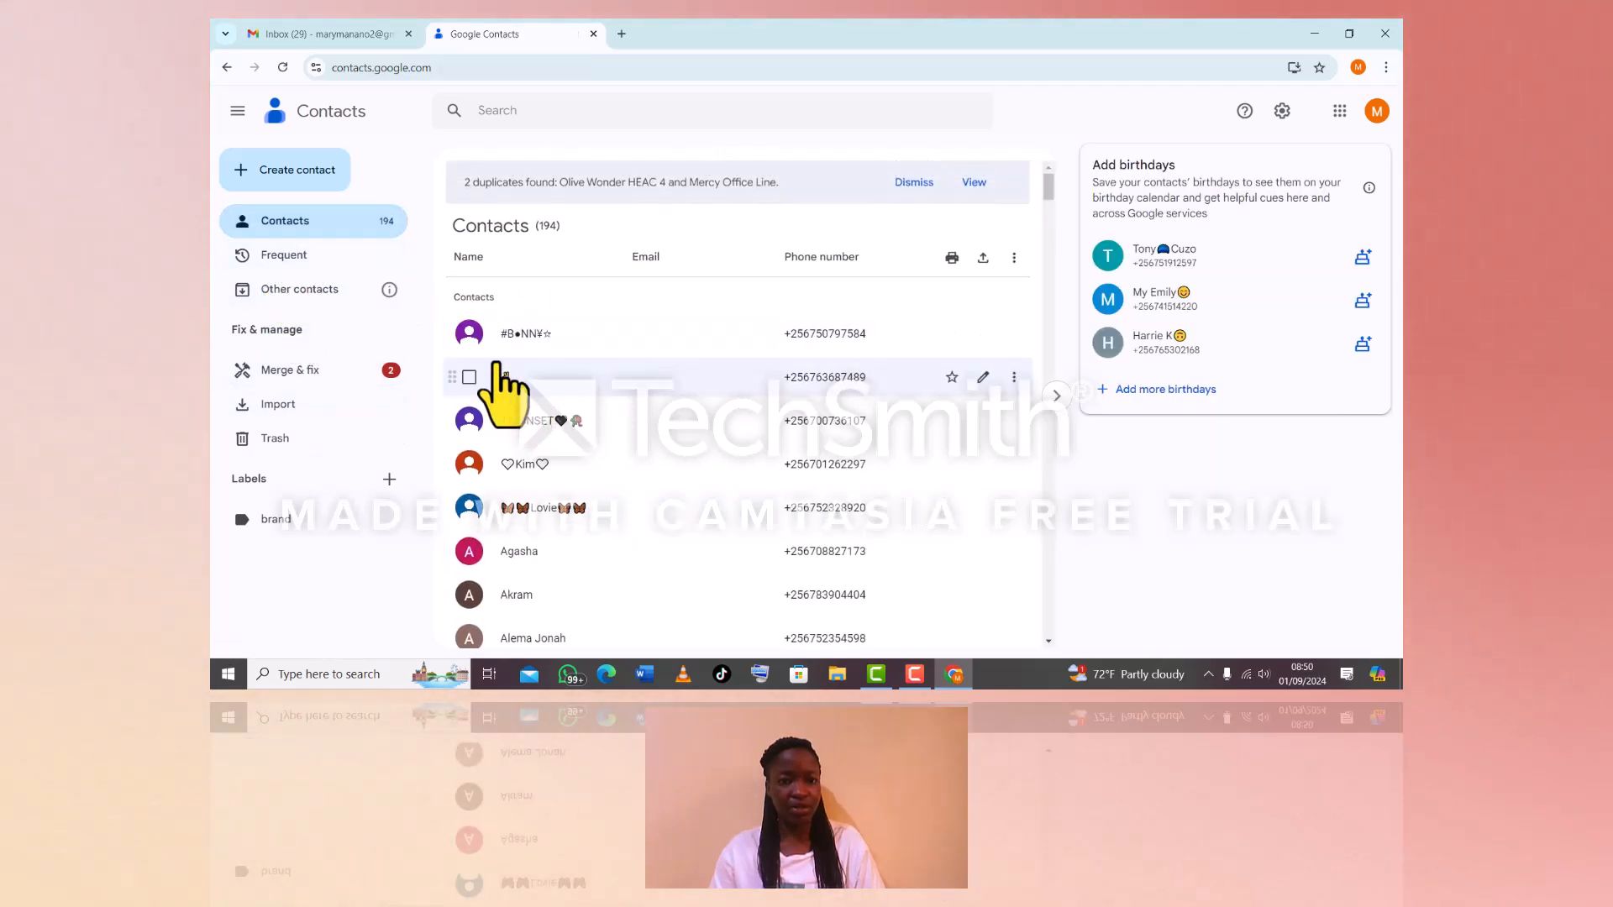
{"action": "left_click", "coordinate": [472, 373]}
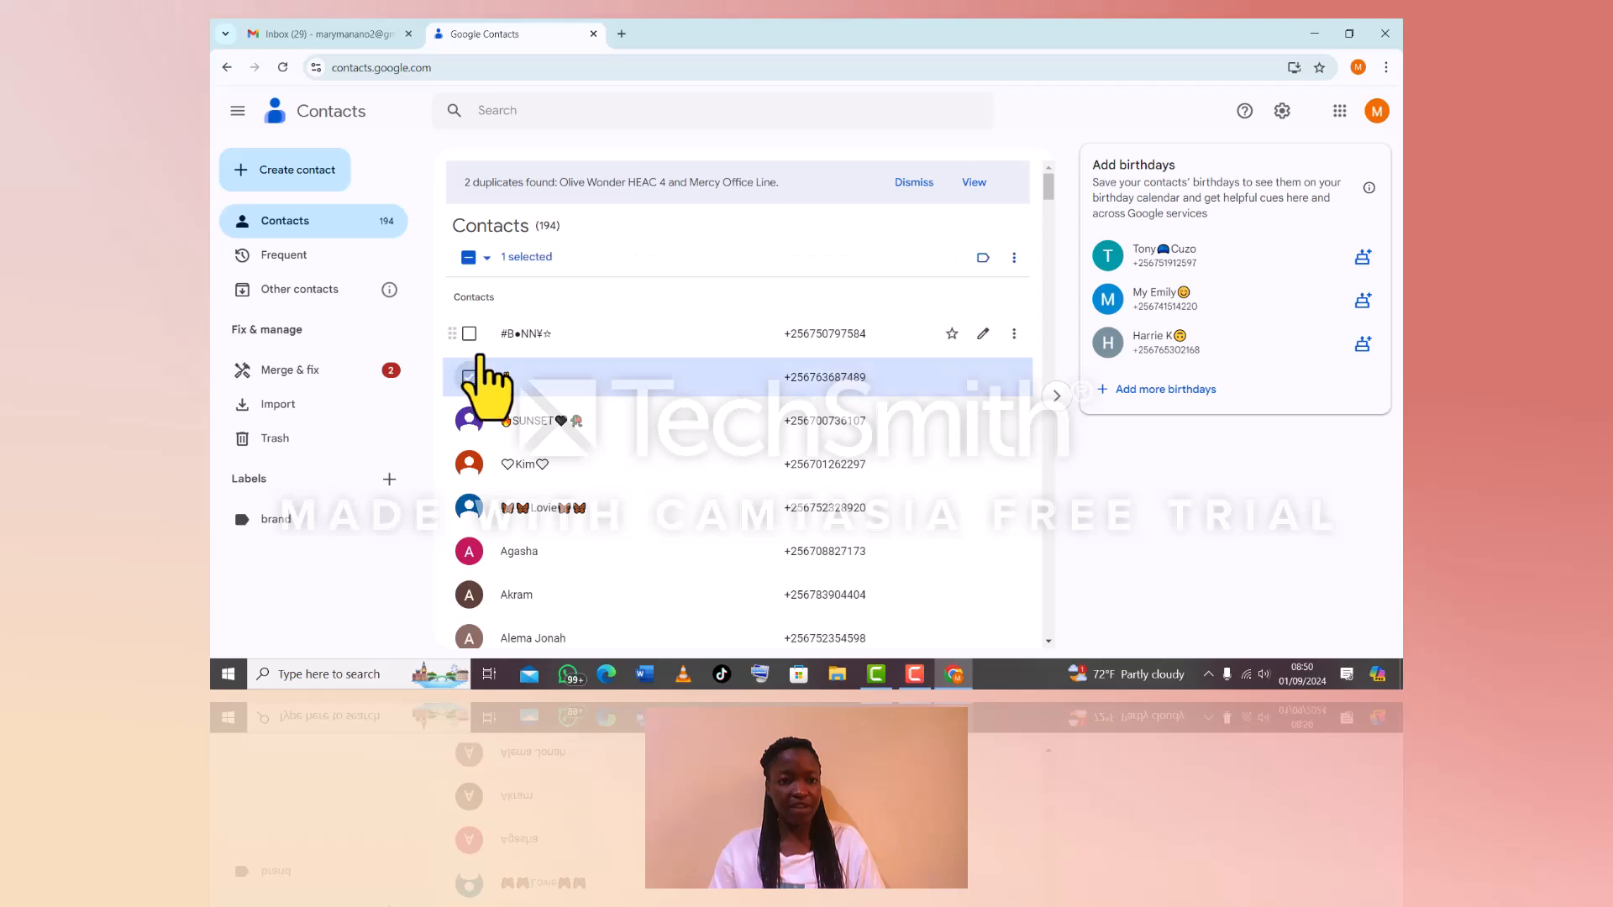
{"action": "left_click", "coordinate": [504, 462]}
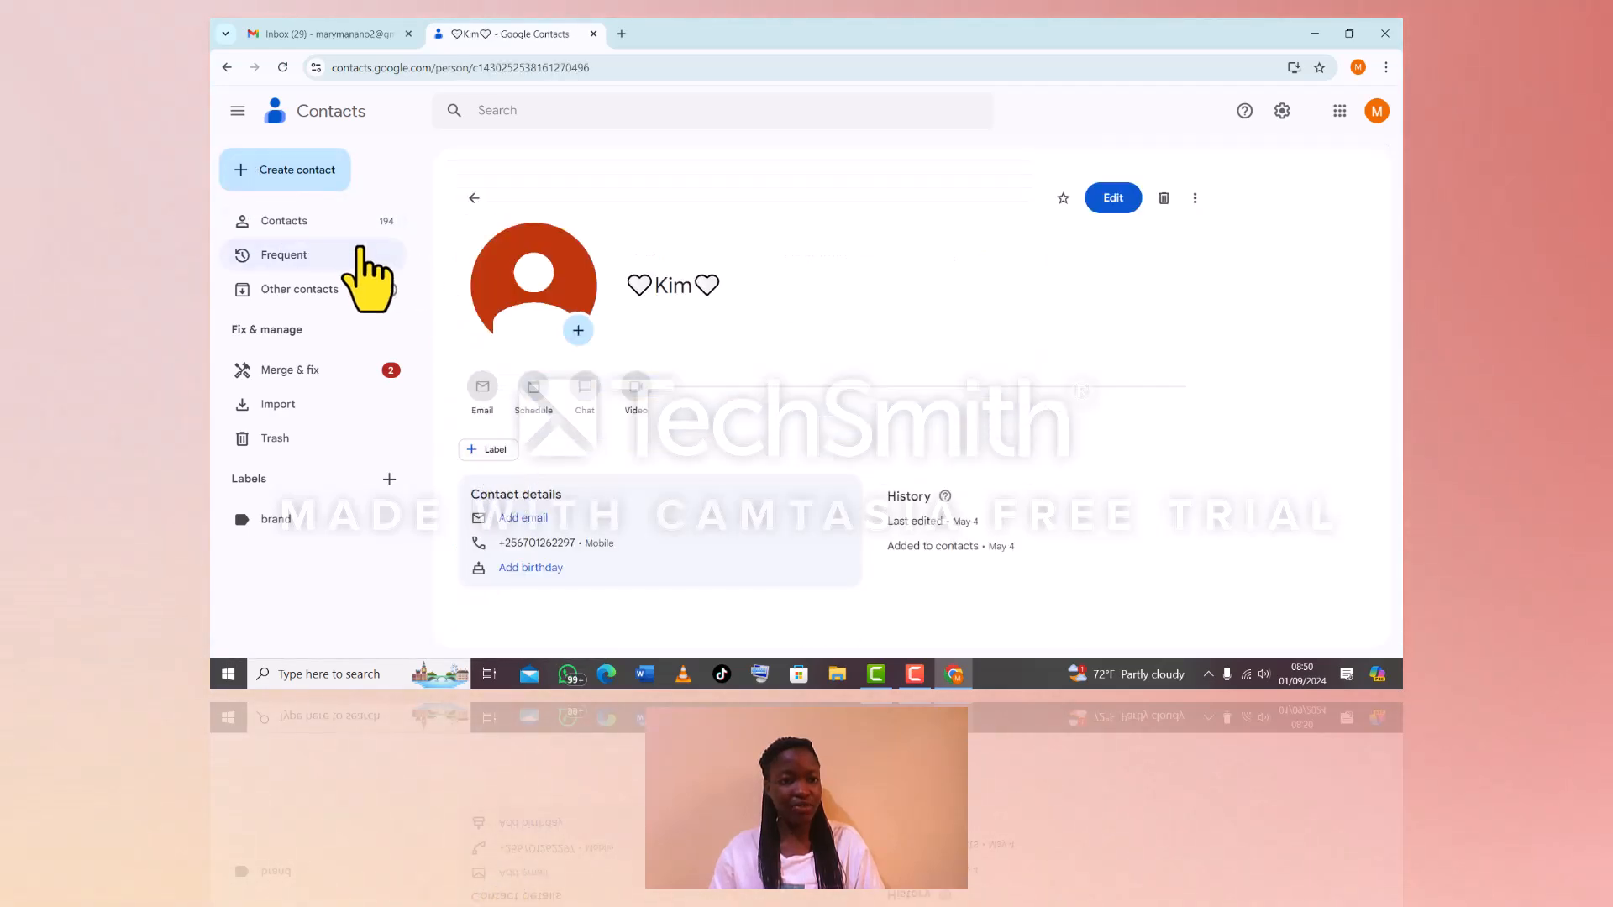
{"action": "left_click", "coordinate": [304, 224]}
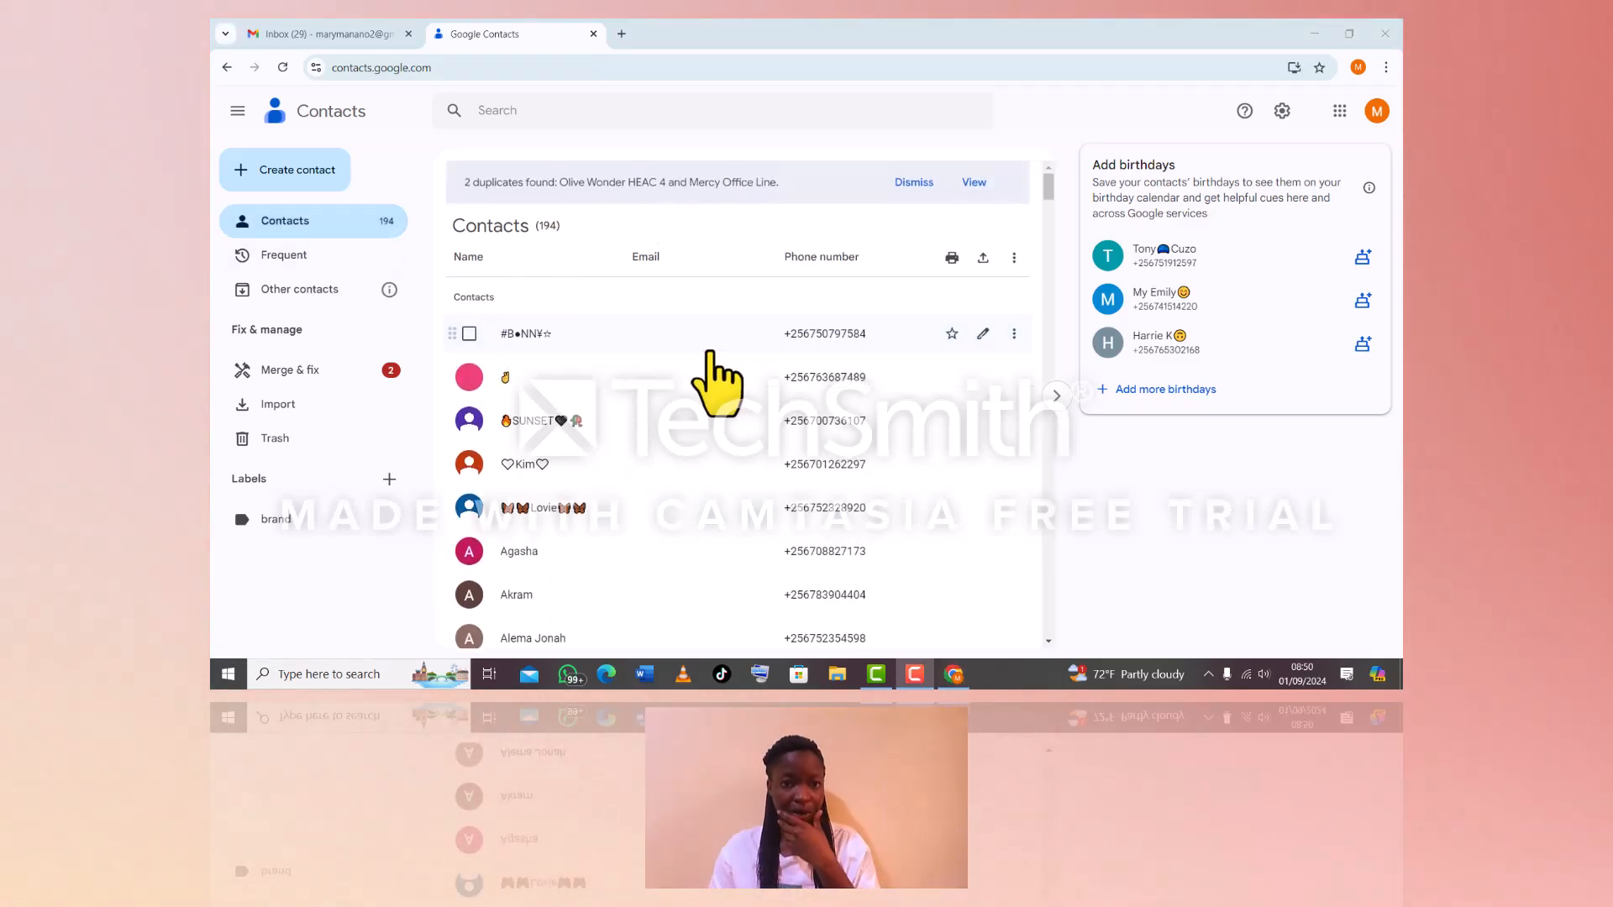
{"action": "left_click", "coordinate": [575, 464]}
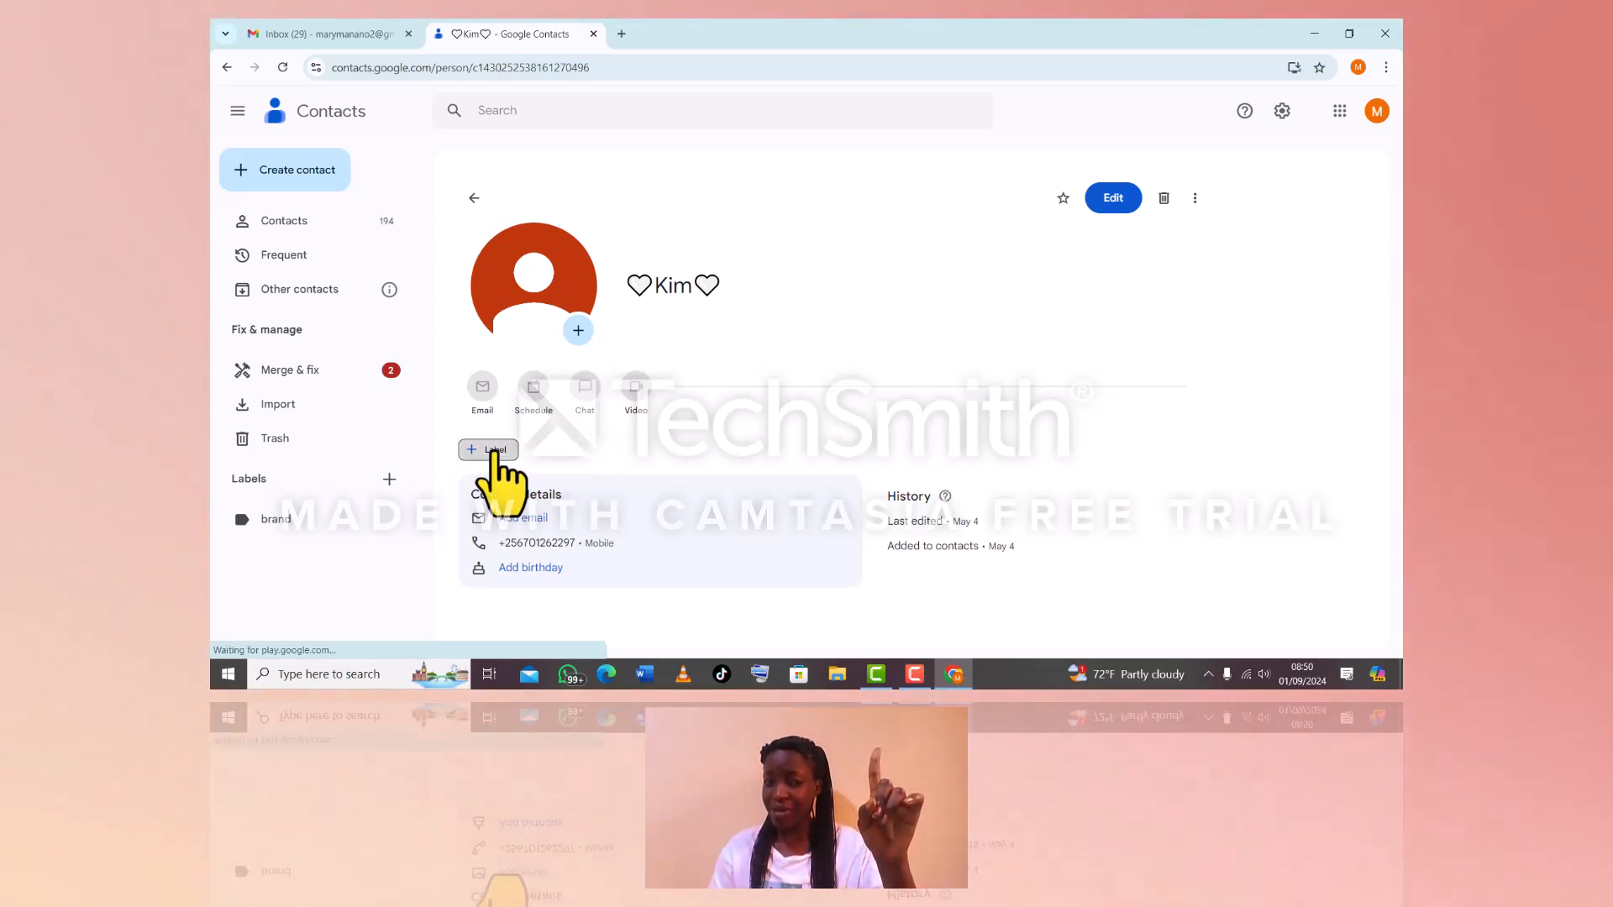
Apply the 'brand' label to the heart-framed and butterfly-framed contacts
{"action": "left_click", "coordinate": [495, 452]}
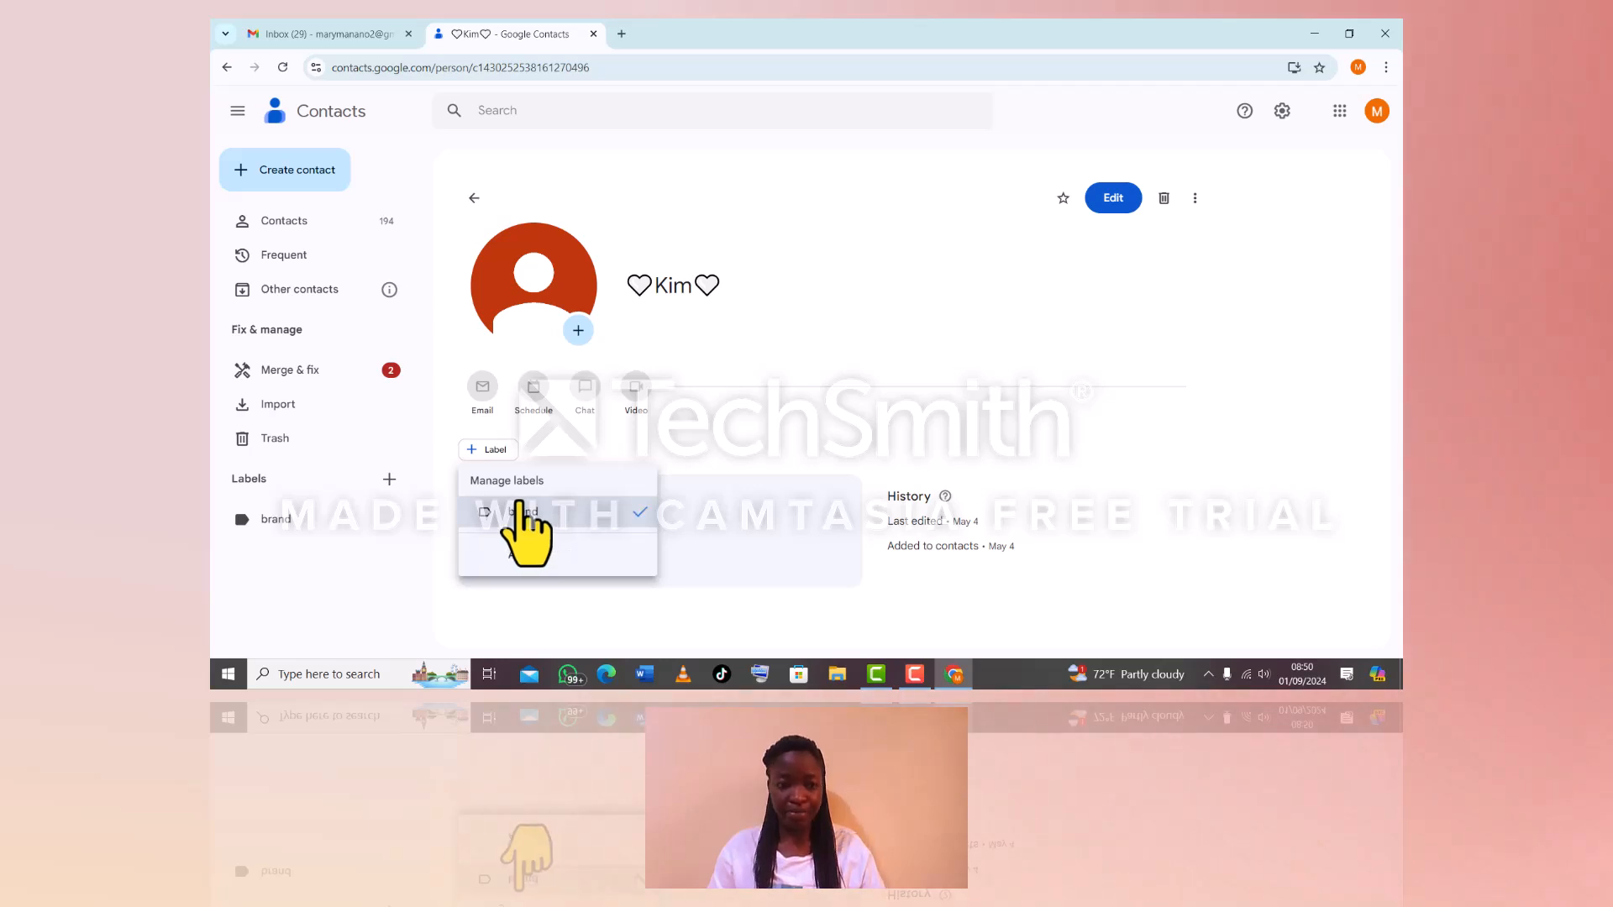
{"action": "left_click", "coordinate": [526, 550]}
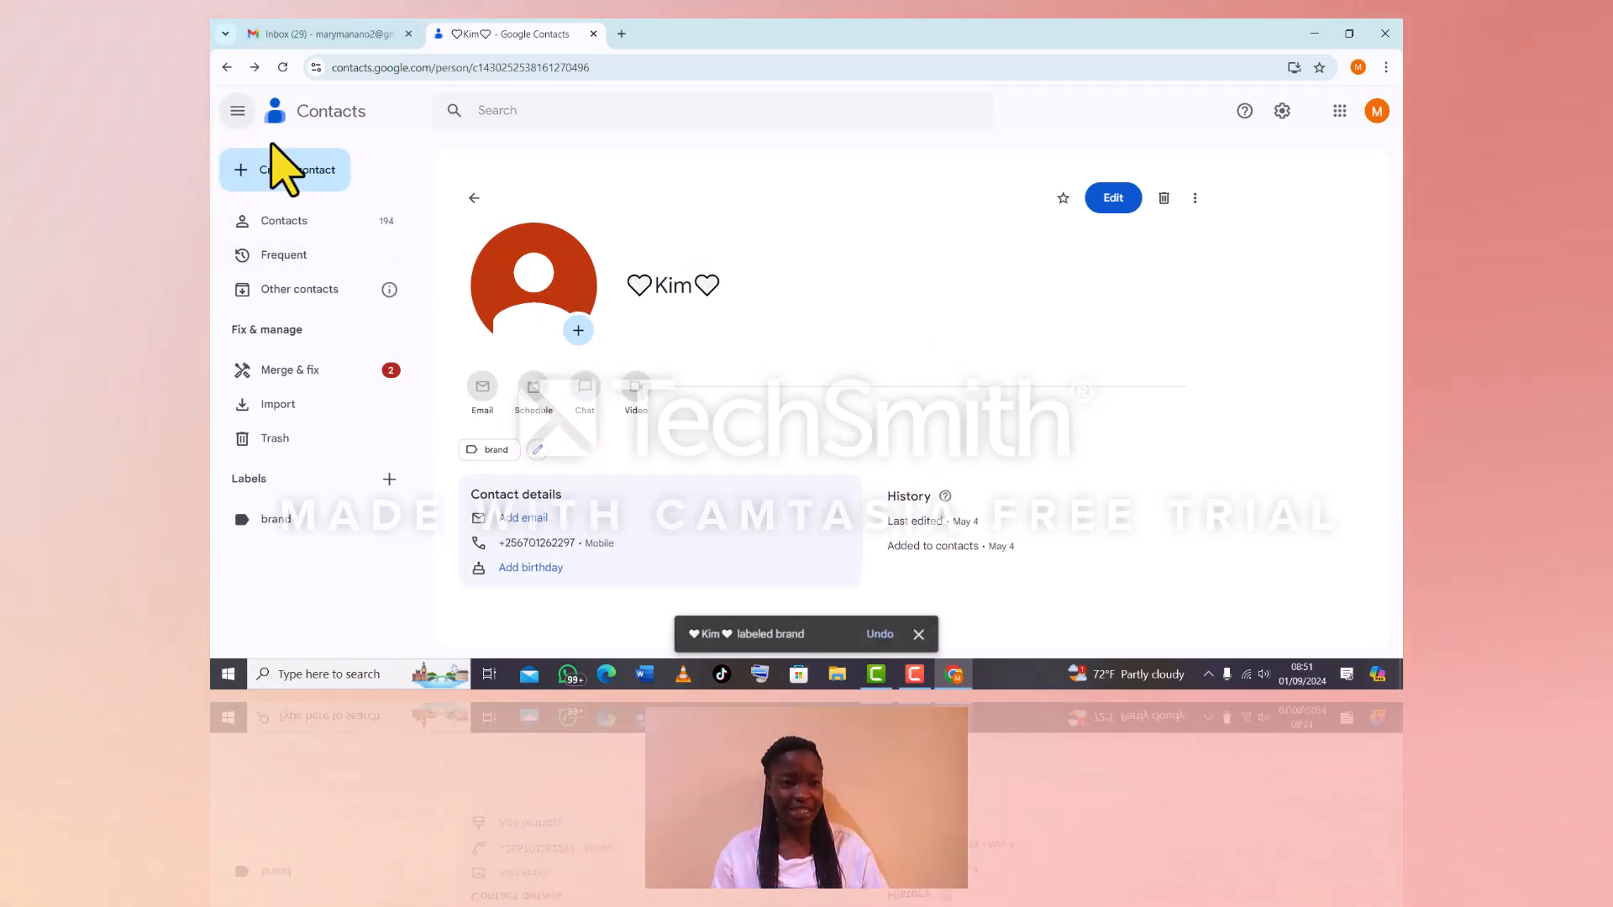
{"action": "left_click", "coordinate": [308, 222]}
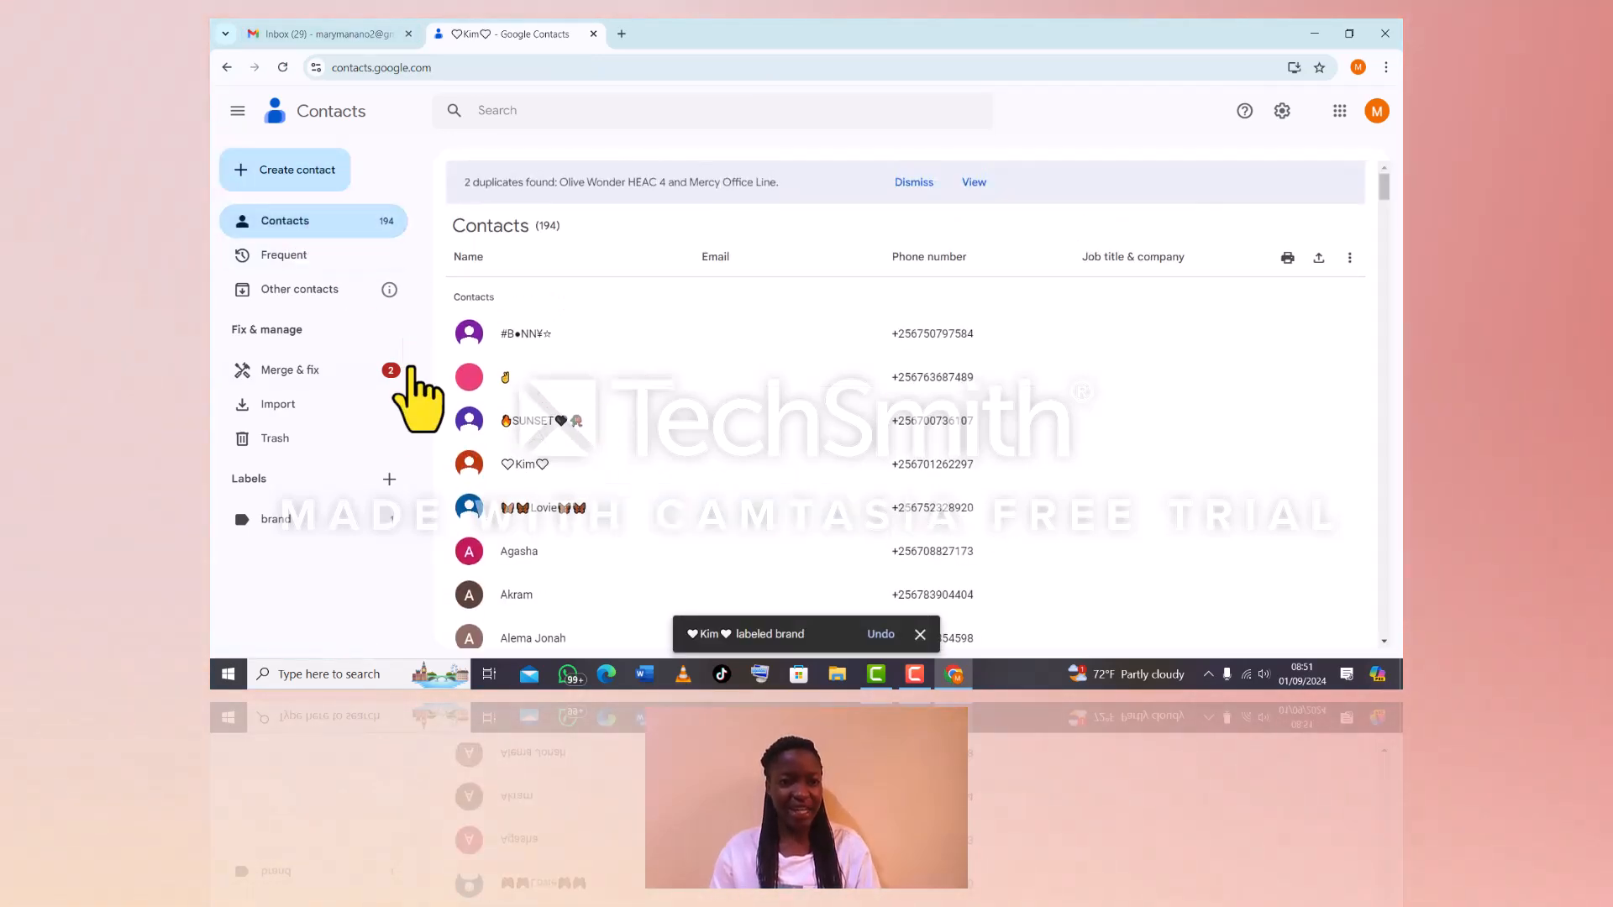
{"action": "left_click", "coordinate": [561, 509]}
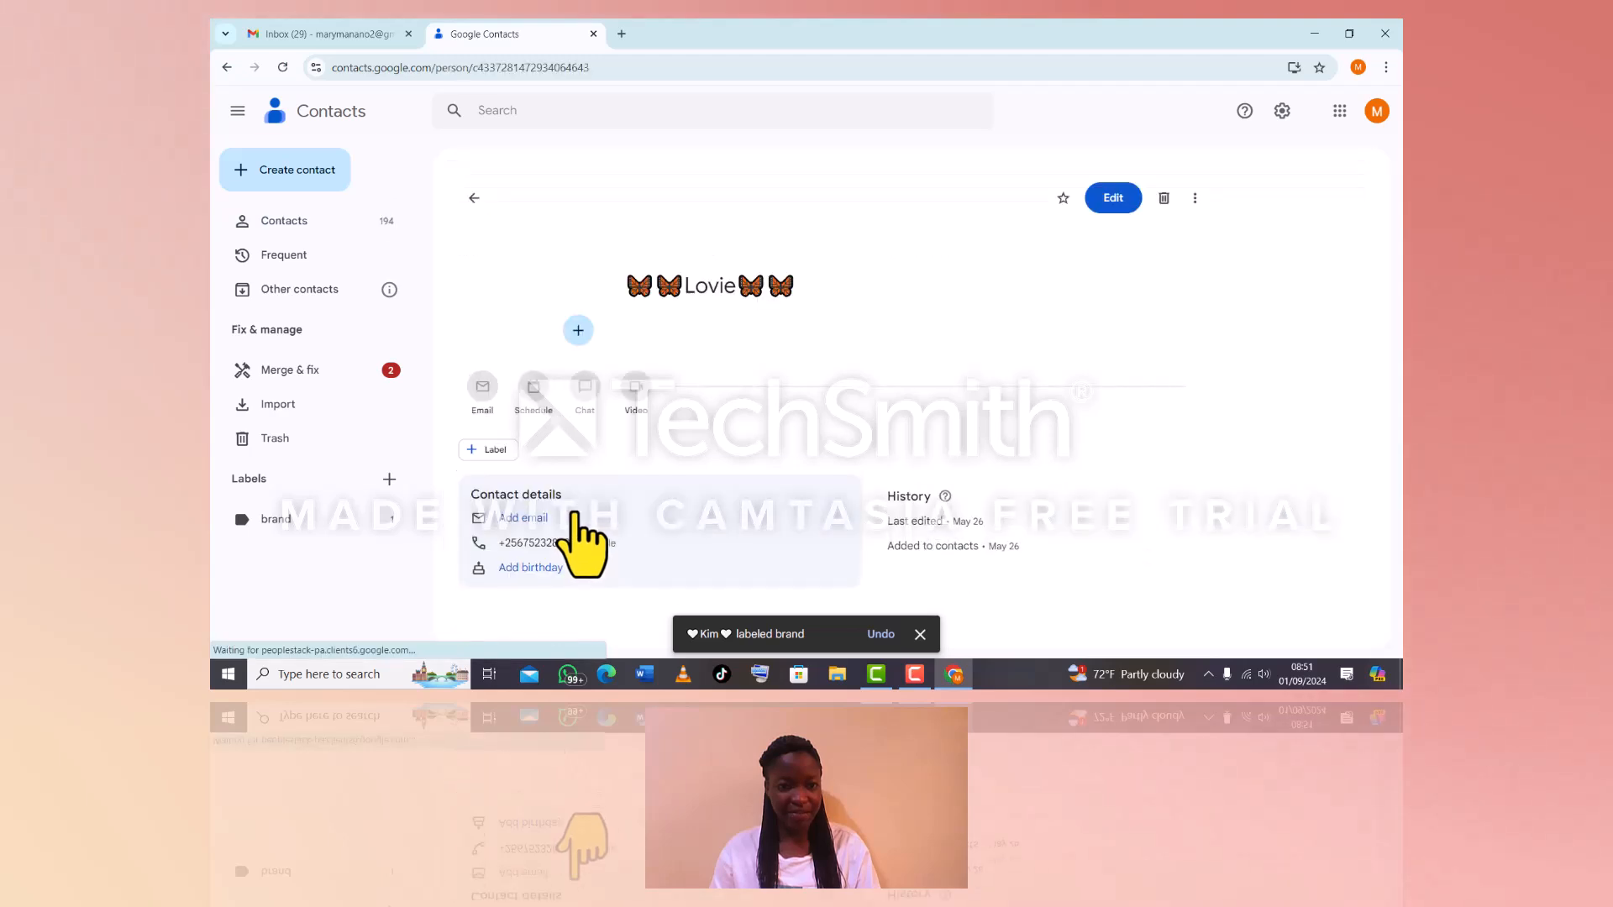
{"action": "left_click", "coordinate": [485, 451]}
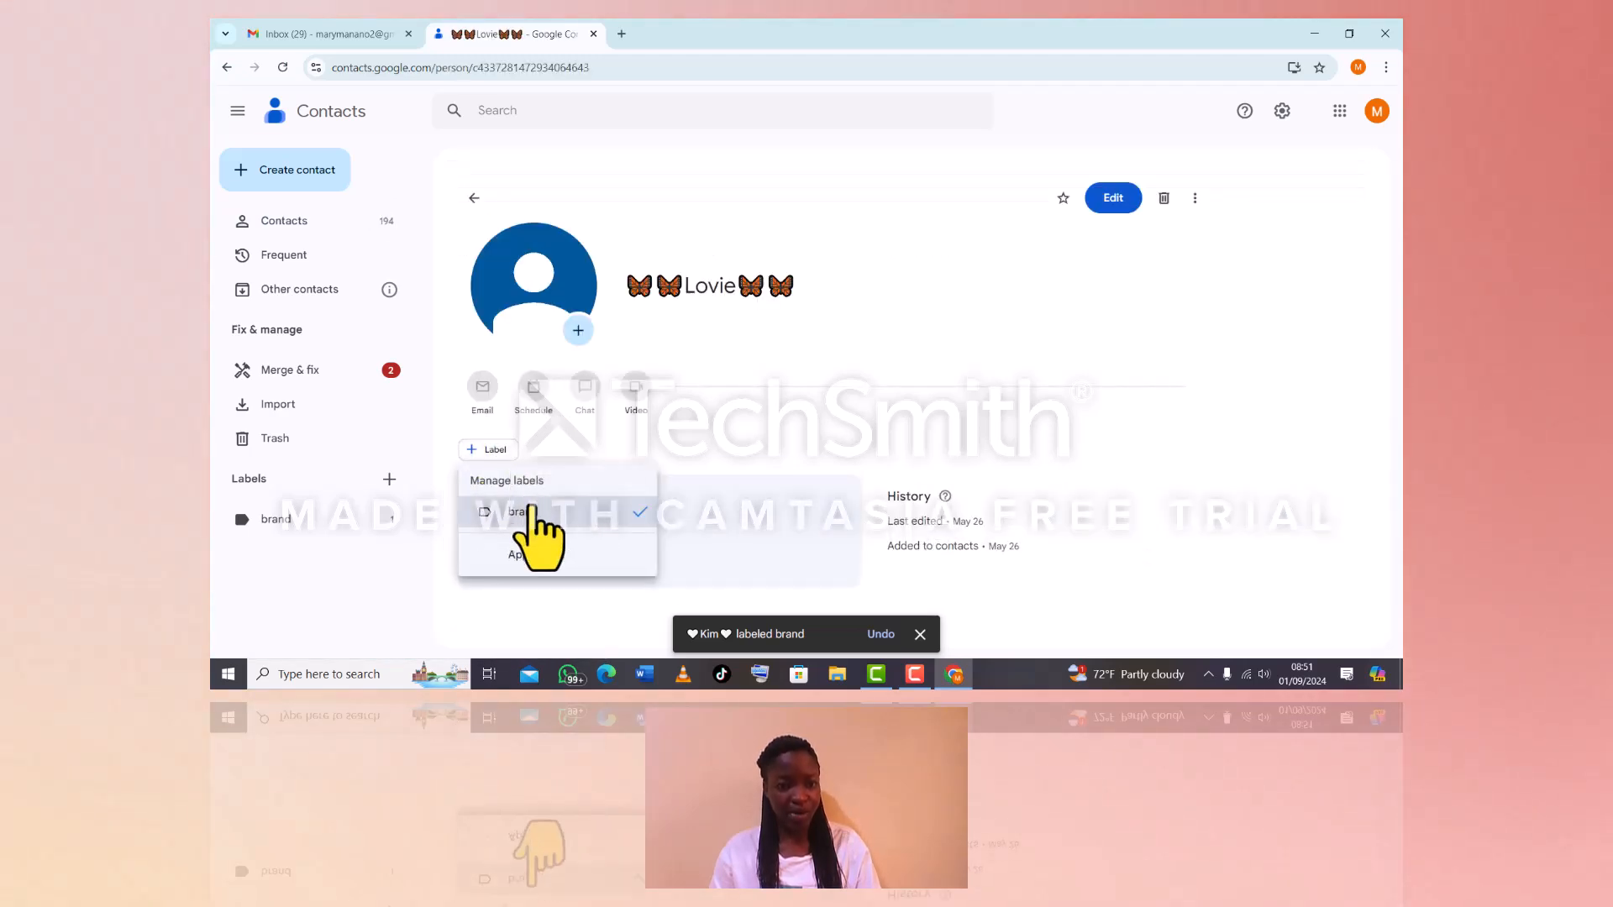
{"action": "left_click", "coordinate": [554, 556]}
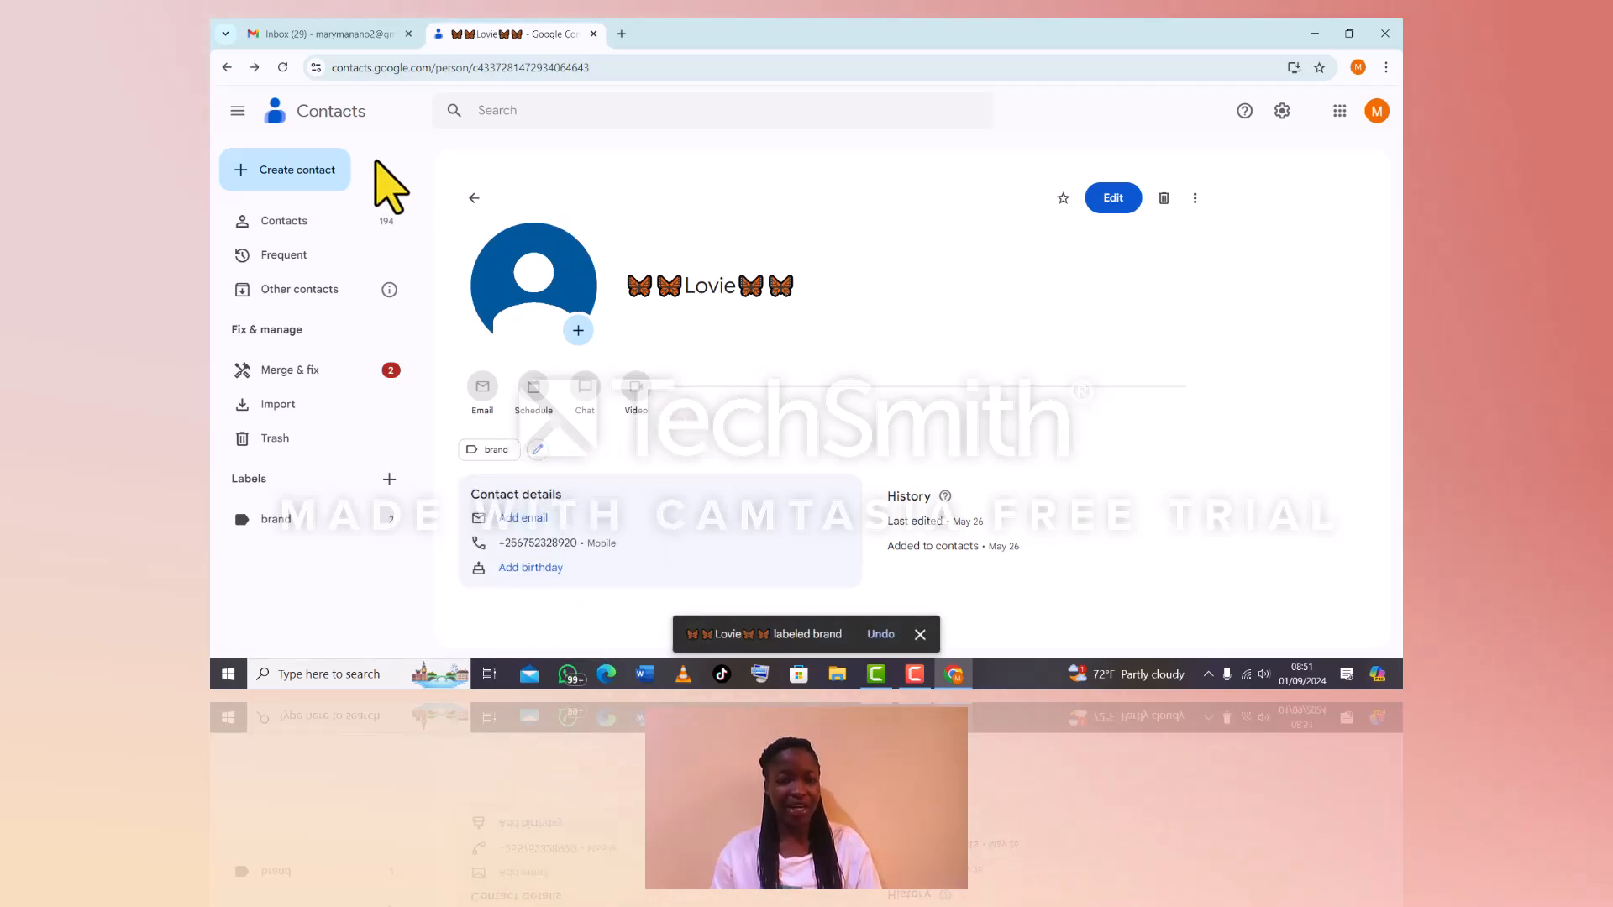
Show the two contacts under the 'brand' label and open the heart-framed one
{"action": "left_click", "coordinate": [324, 514]}
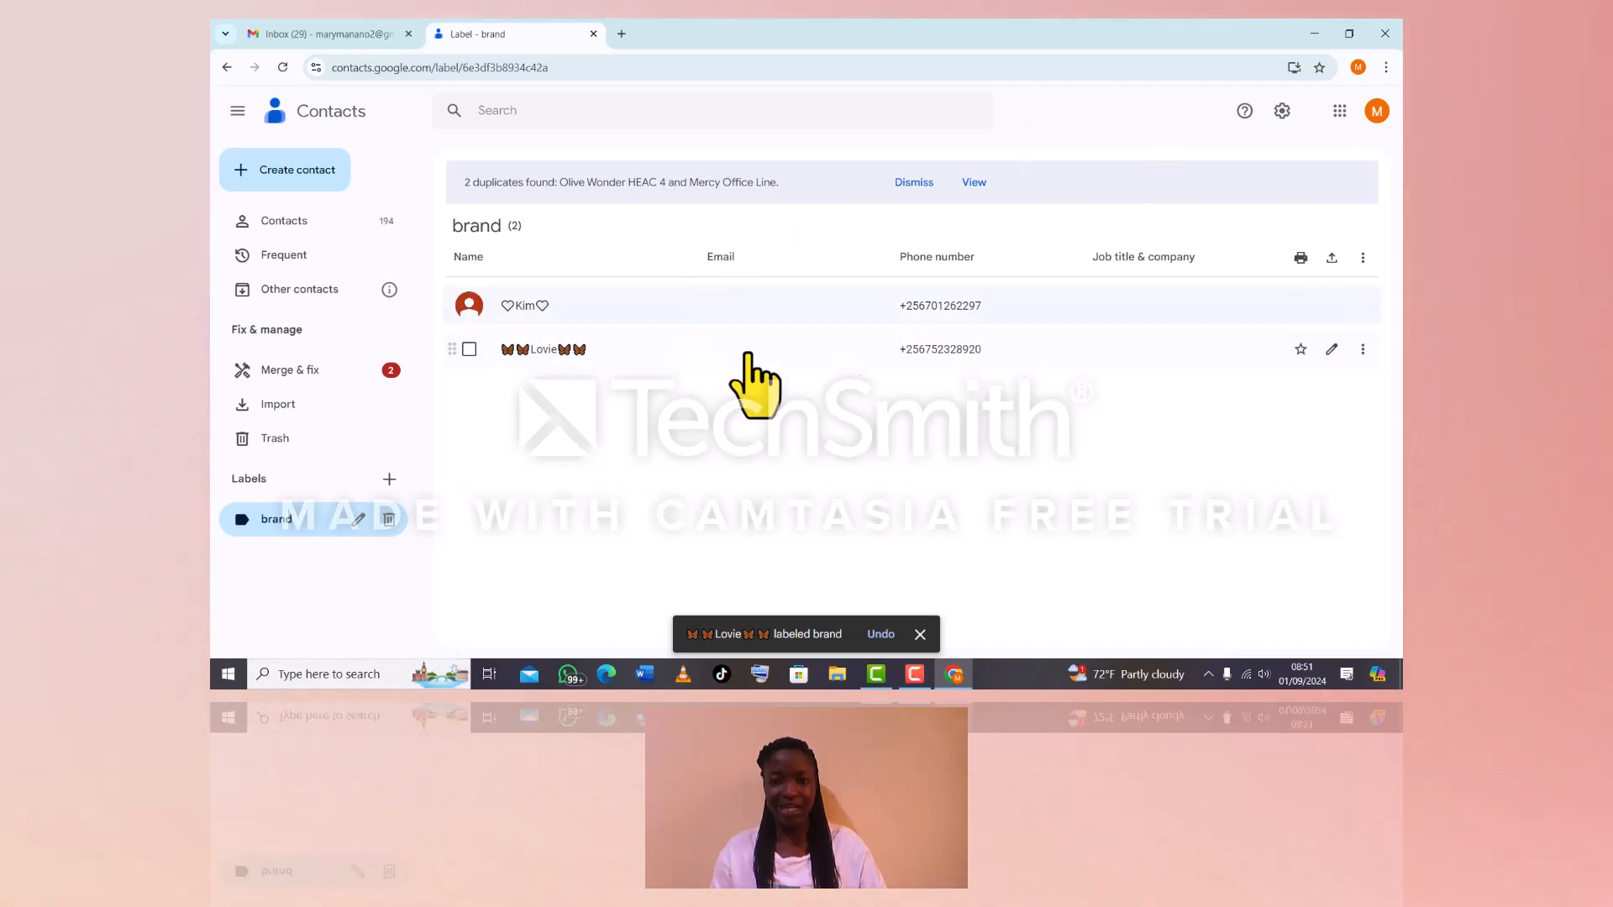
{"action": "left_click", "coordinate": [939, 307]}
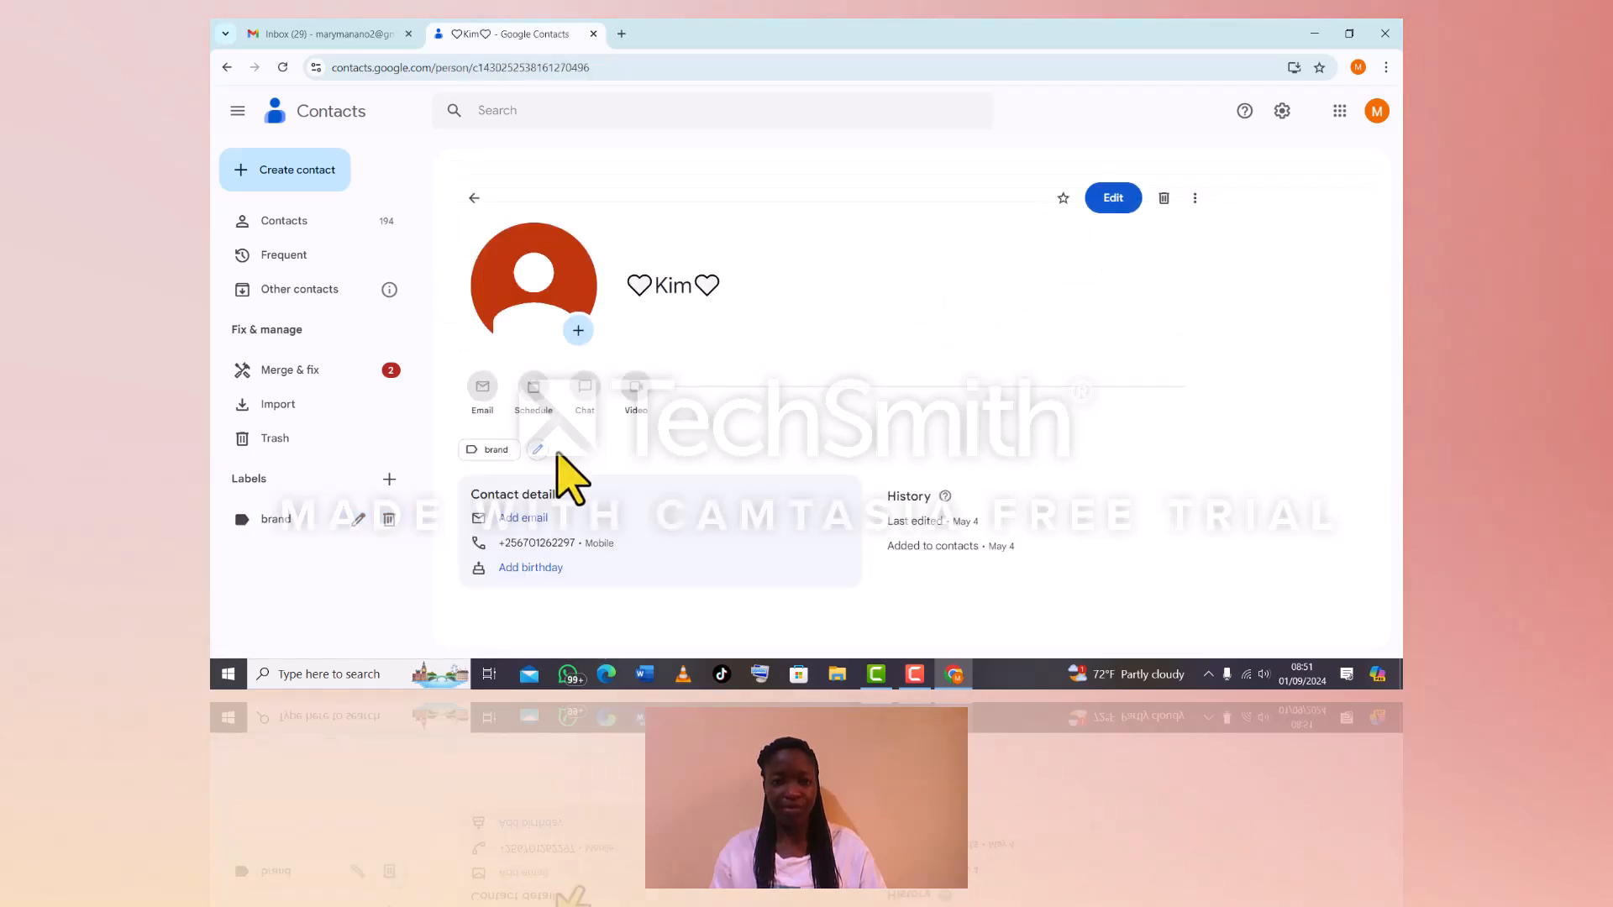
Create a 'case' label on the heart-framed contact, then view the case label's single contact
{"action": "left_click", "coordinate": [539, 451]}
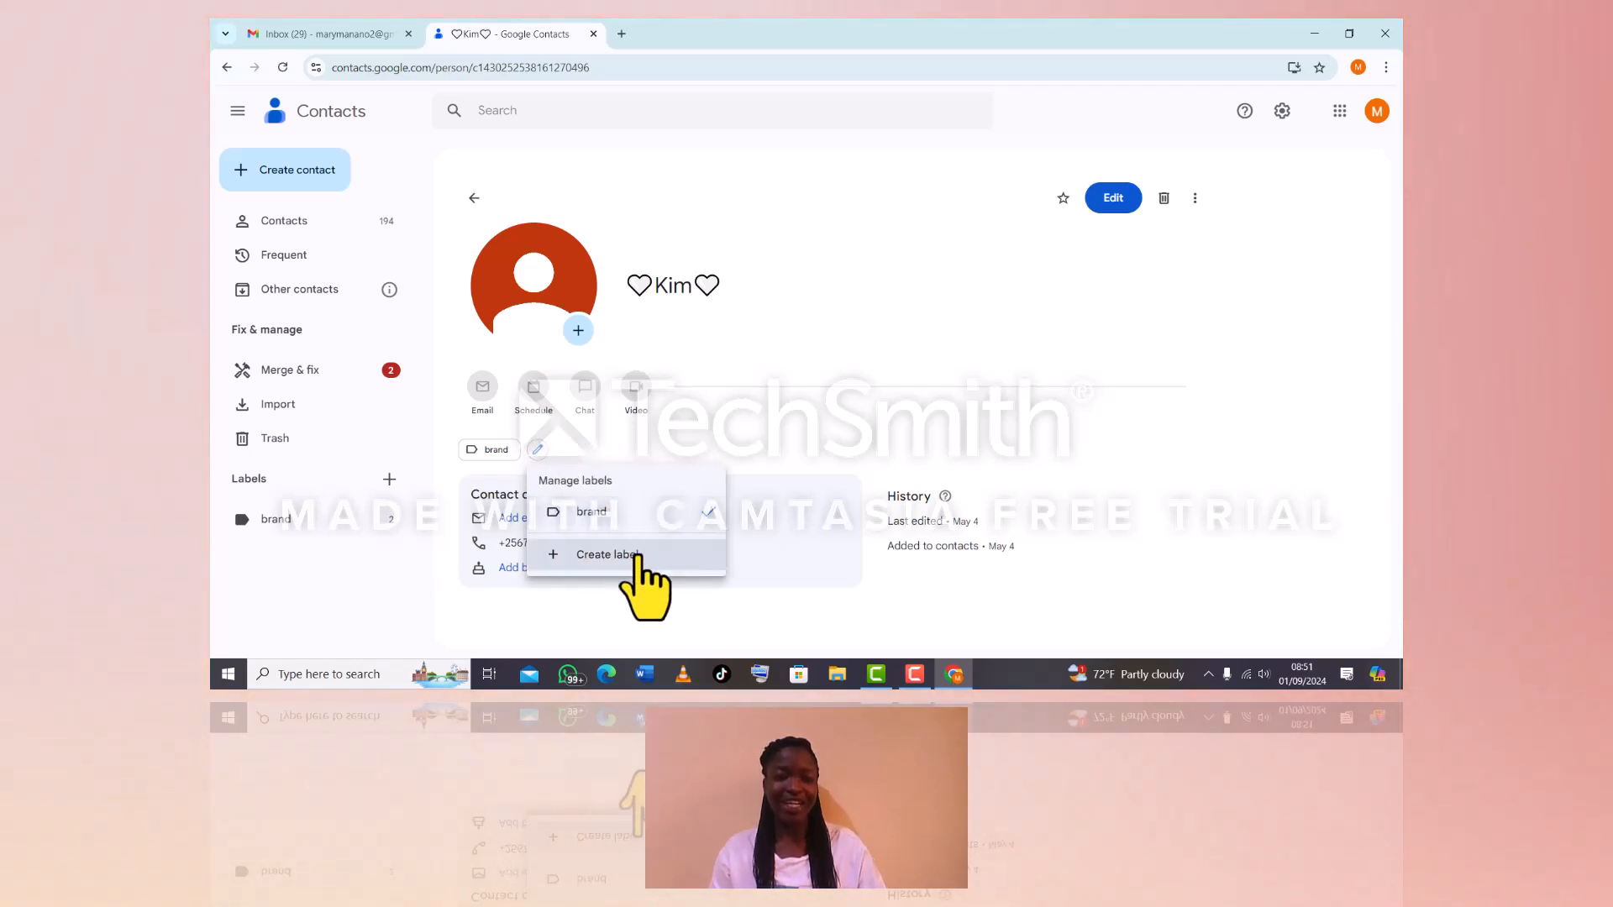
{"action": "left_click", "coordinate": [636, 556]}
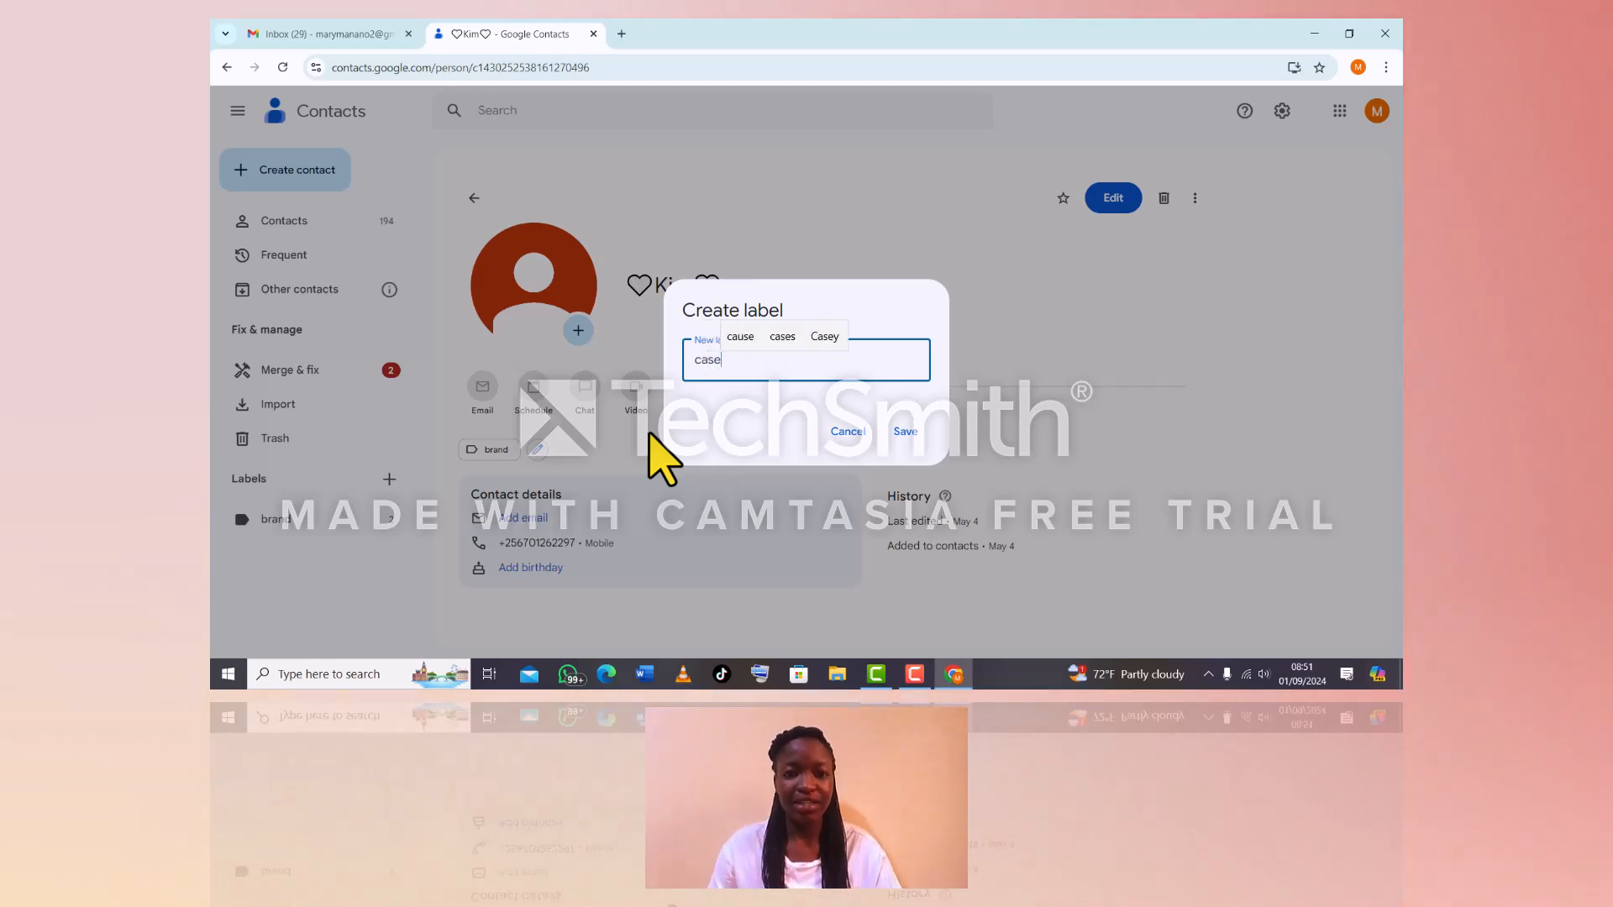
{"action": "left_click", "coordinate": [915, 445]}
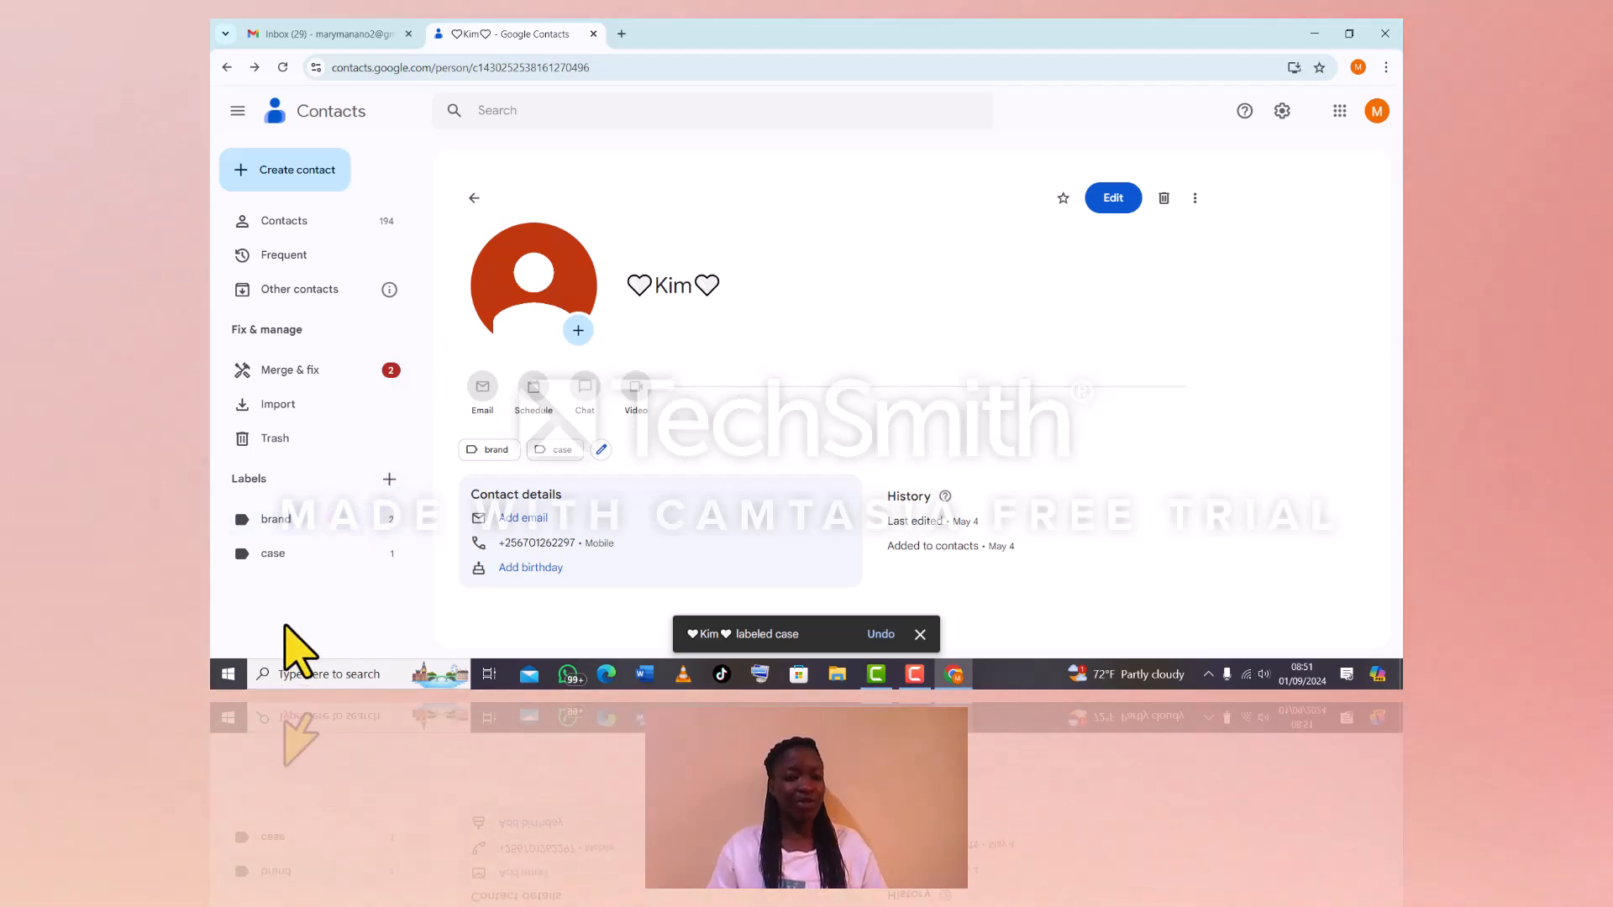
{"action": "left_click", "coordinate": [310, 553]}
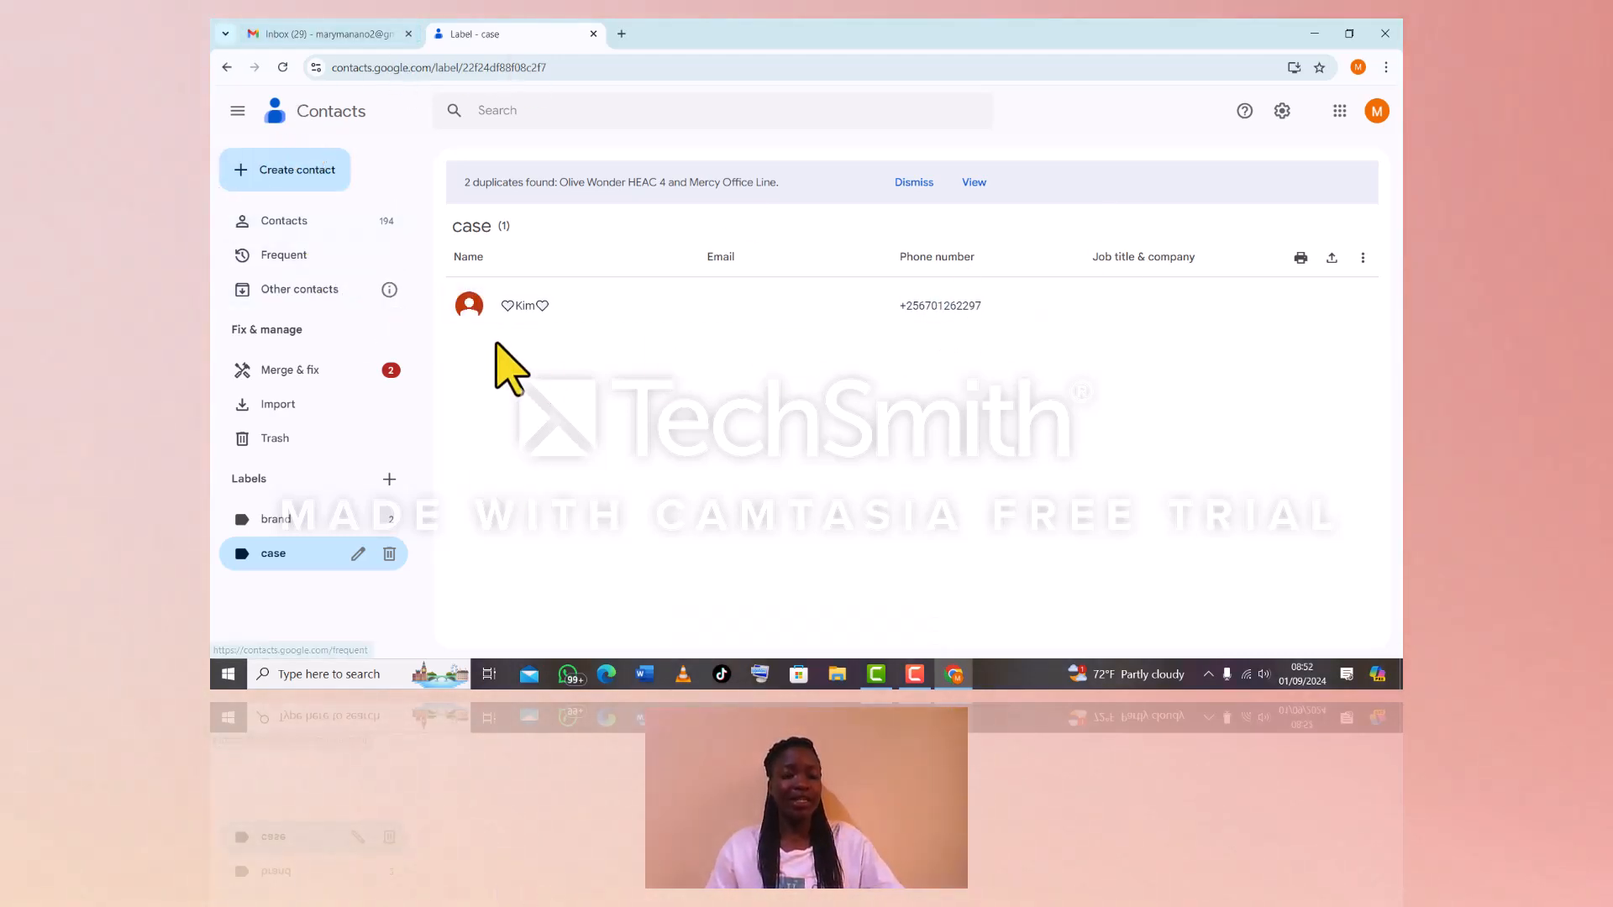
Merge all suggested duplicate contacts at once and open the merged contact's details
{"action": "left_click", "coordinate": [388, 377]}
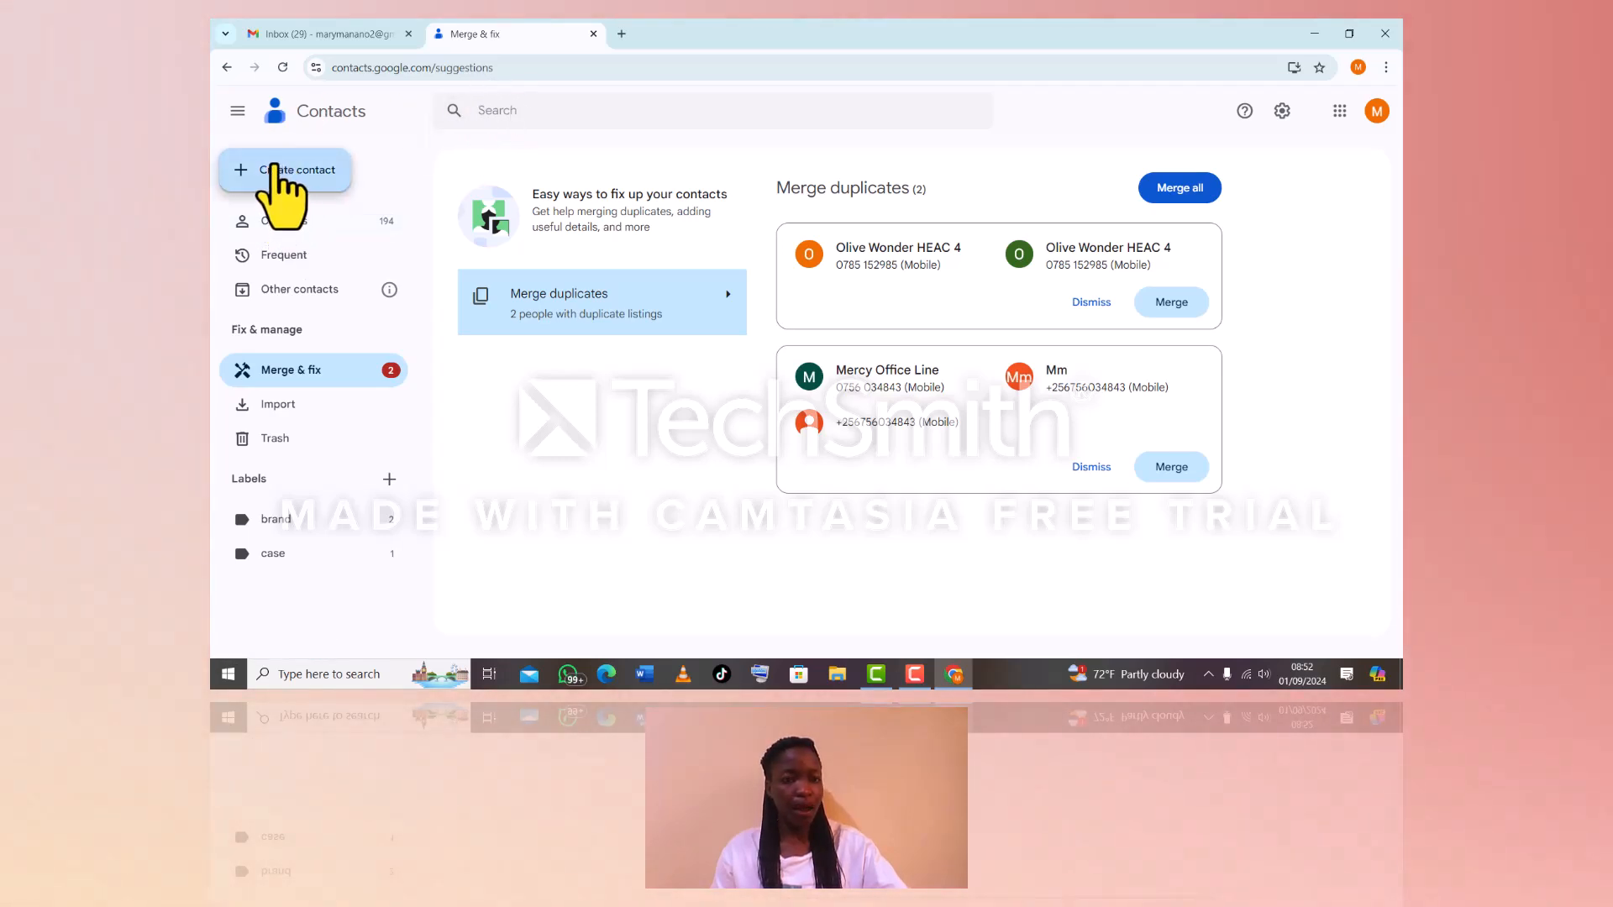
{"action": "left_click", "coordinate": [241, 114]}
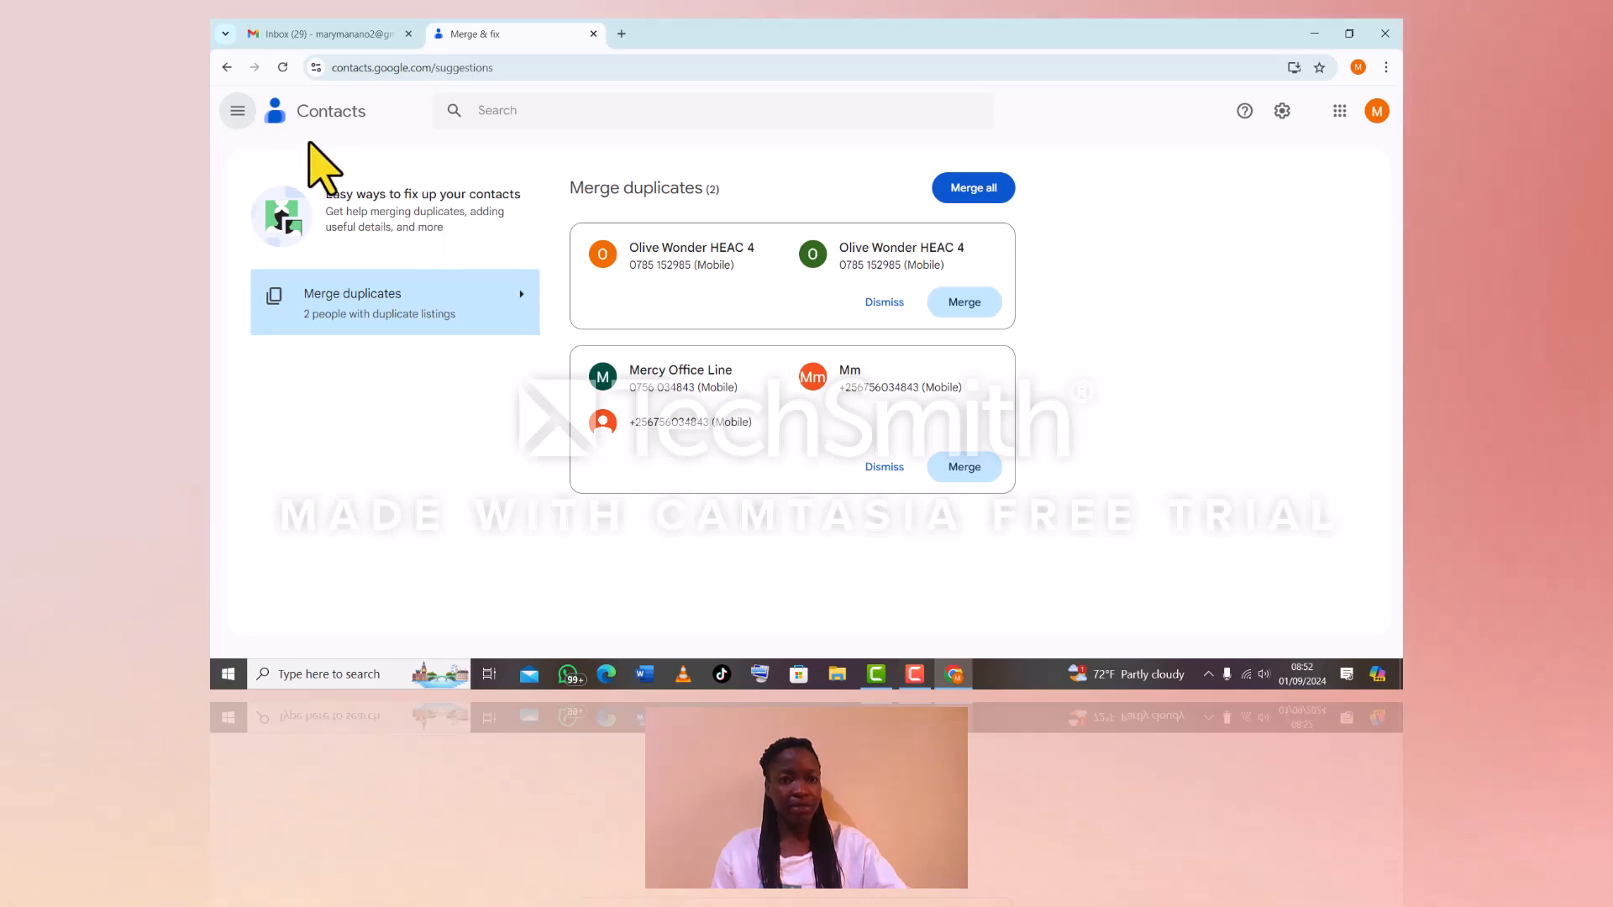
{"action": "left_click", "coordinate": [231, 114]}
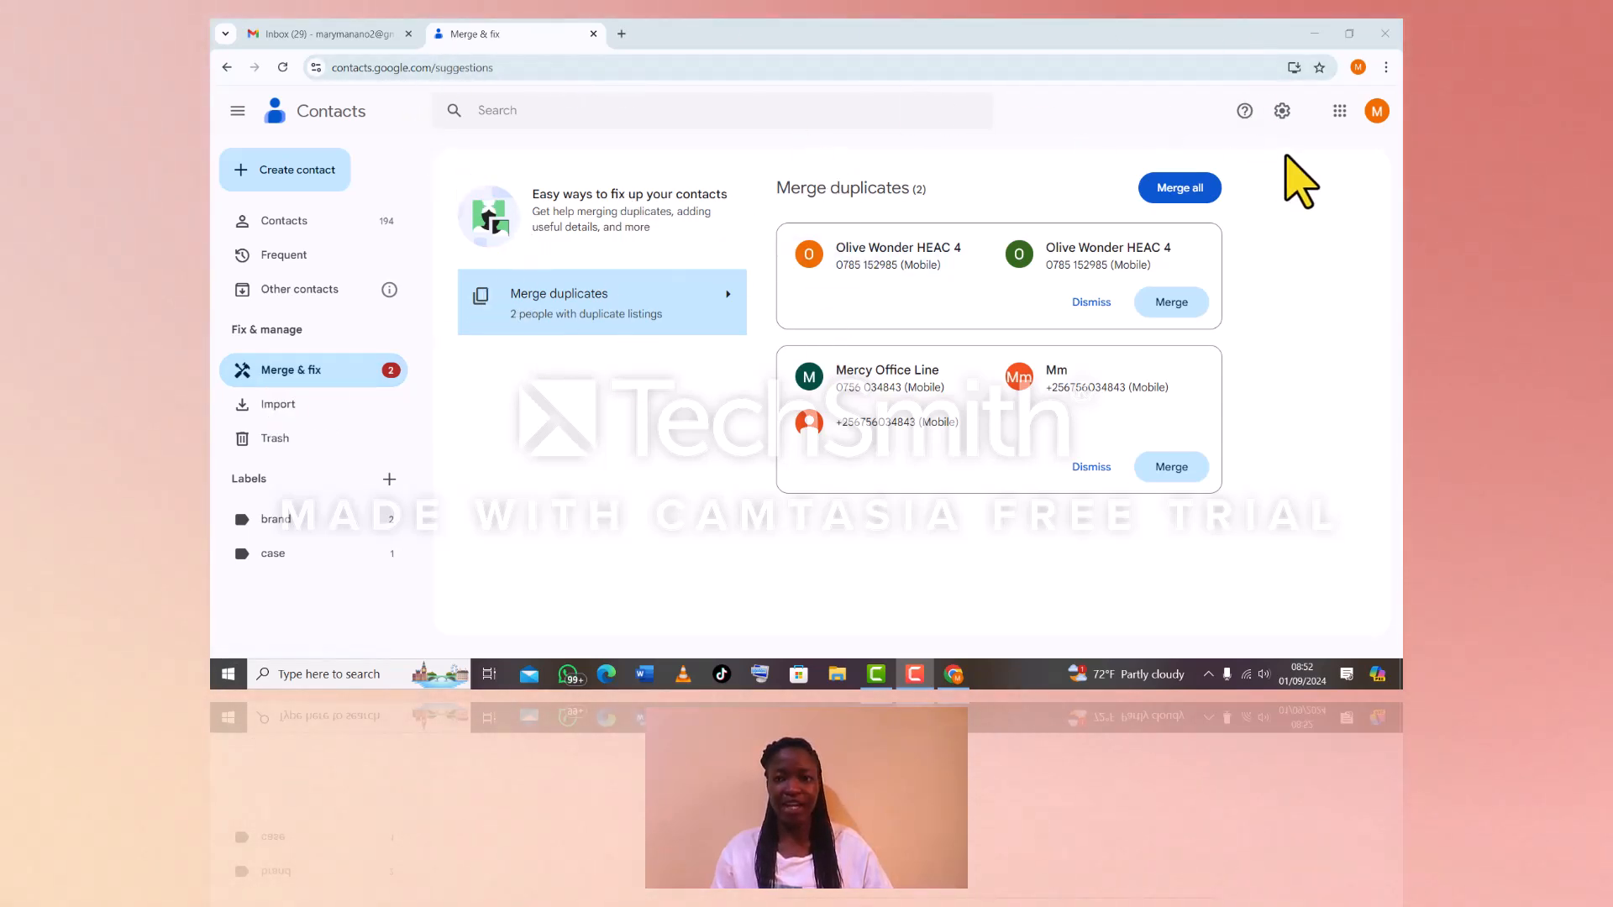
{"action": "left_click", "coordinate": [1199, 187]}
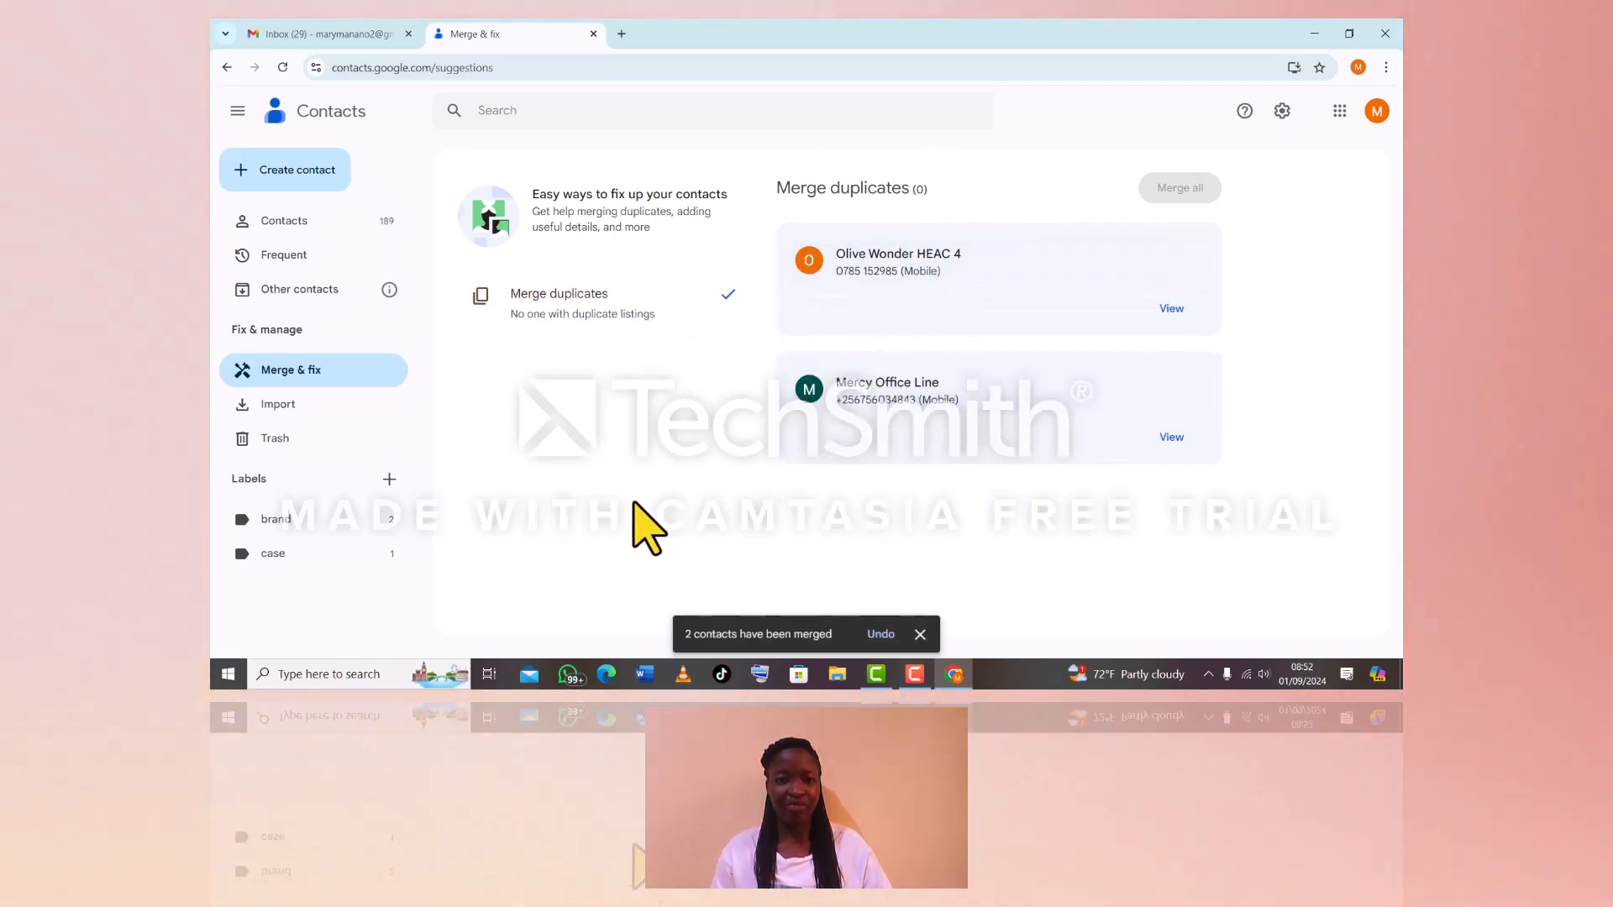
{"action": "left_click", "coordinate": [1172, 308]}
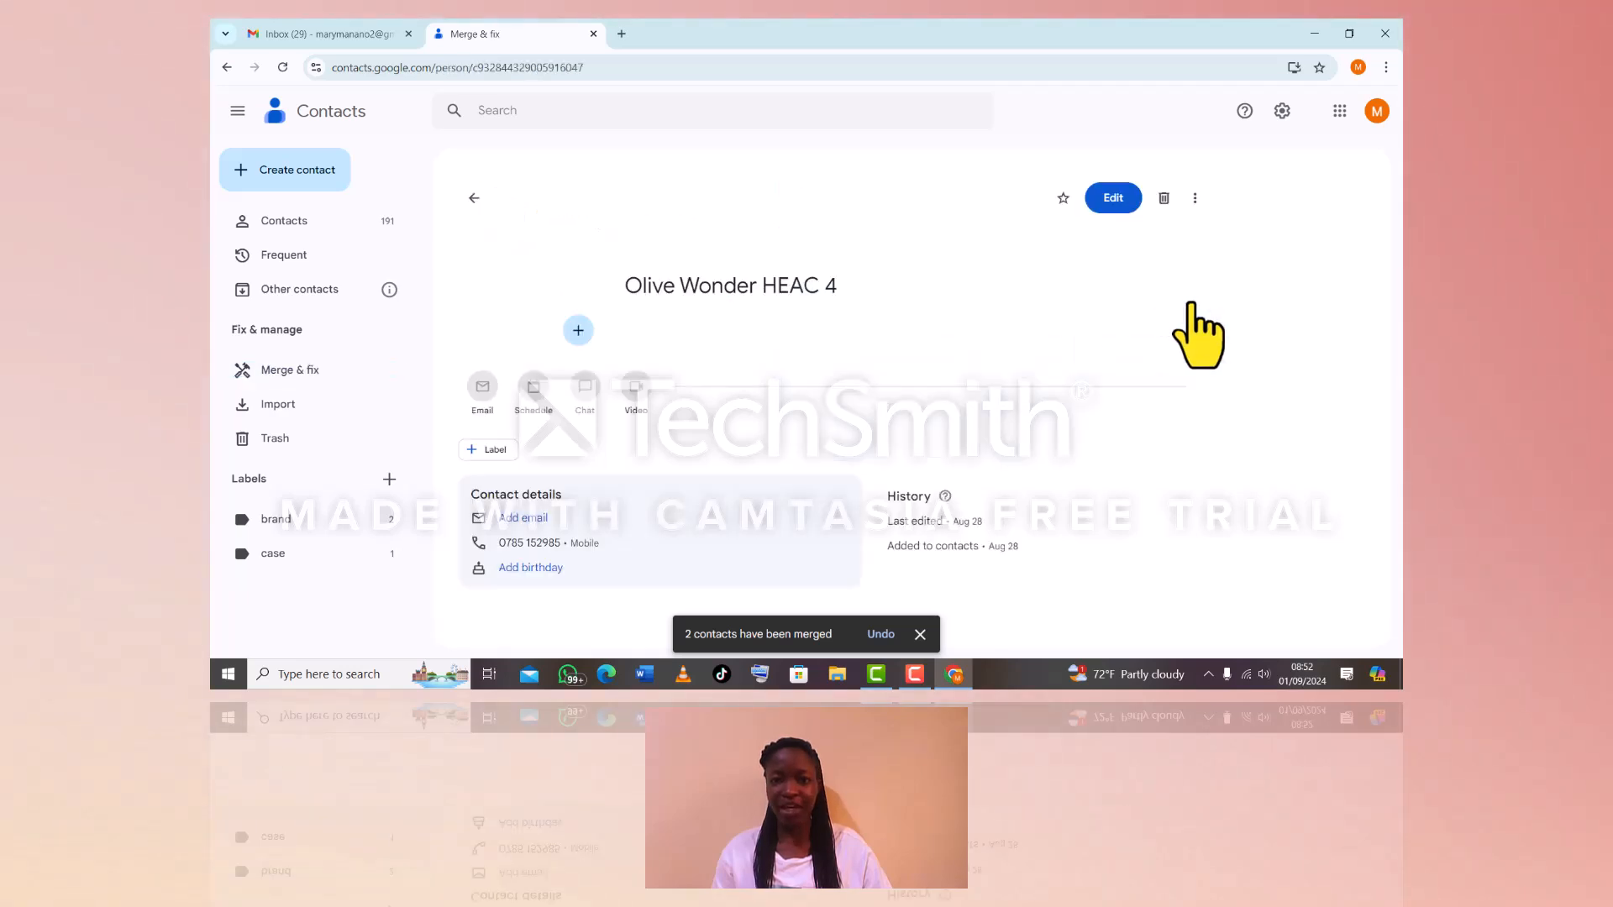
Apply the brand label to the merged contact, bringing brand to 3 contacts
{"action": "left_click", "coordinate": [486, 449]}
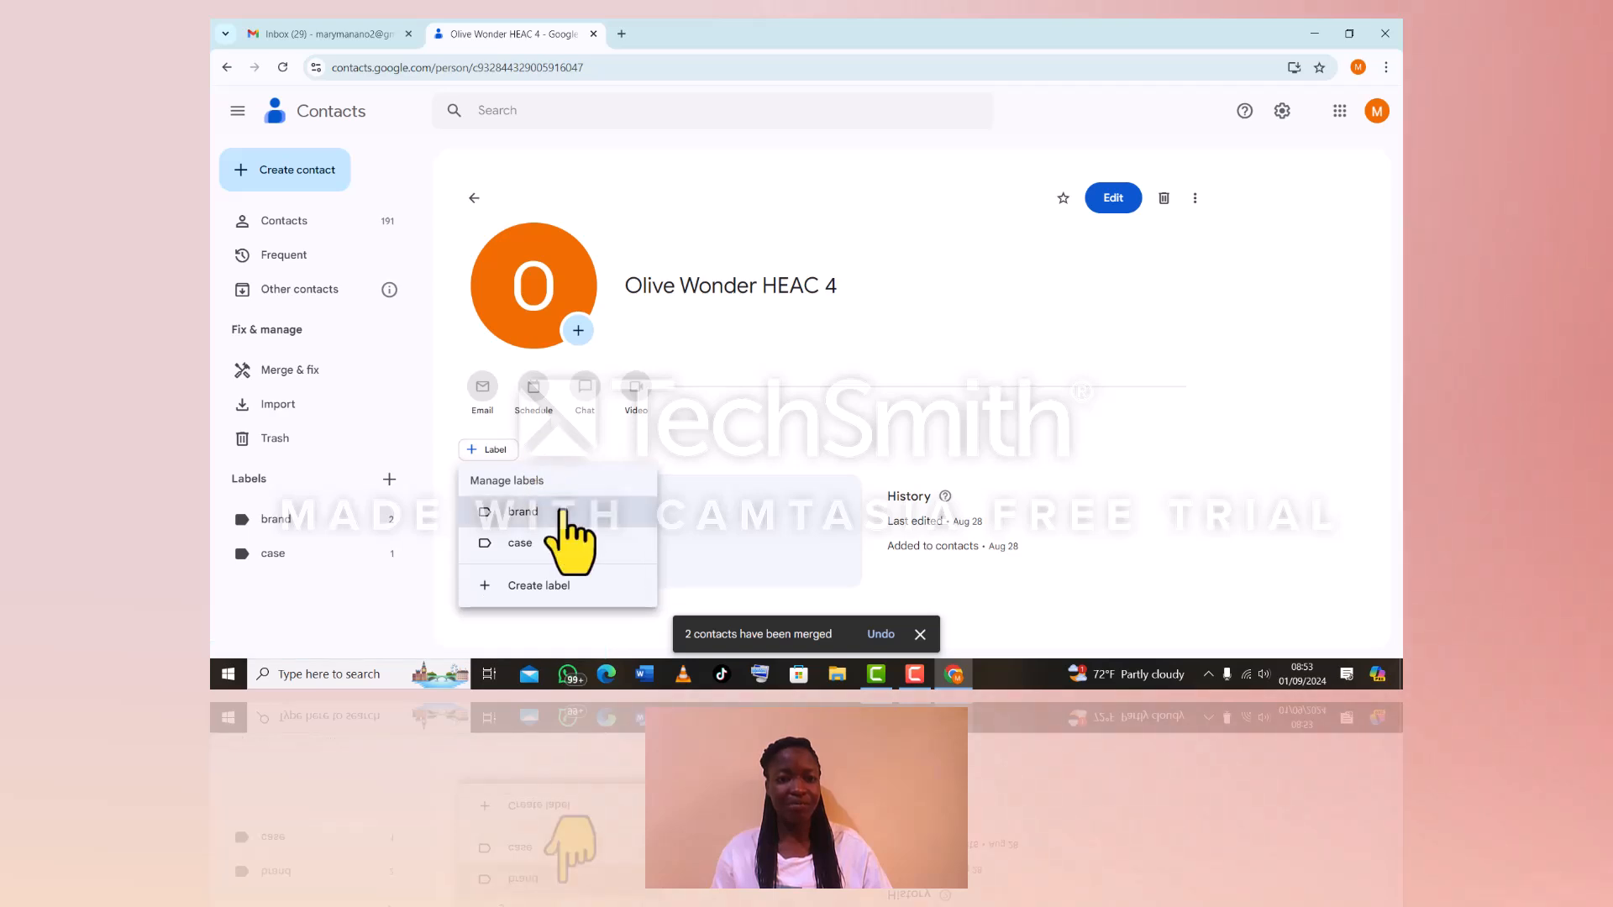
{"action": "left_click", "coordinate": [631, 514]}
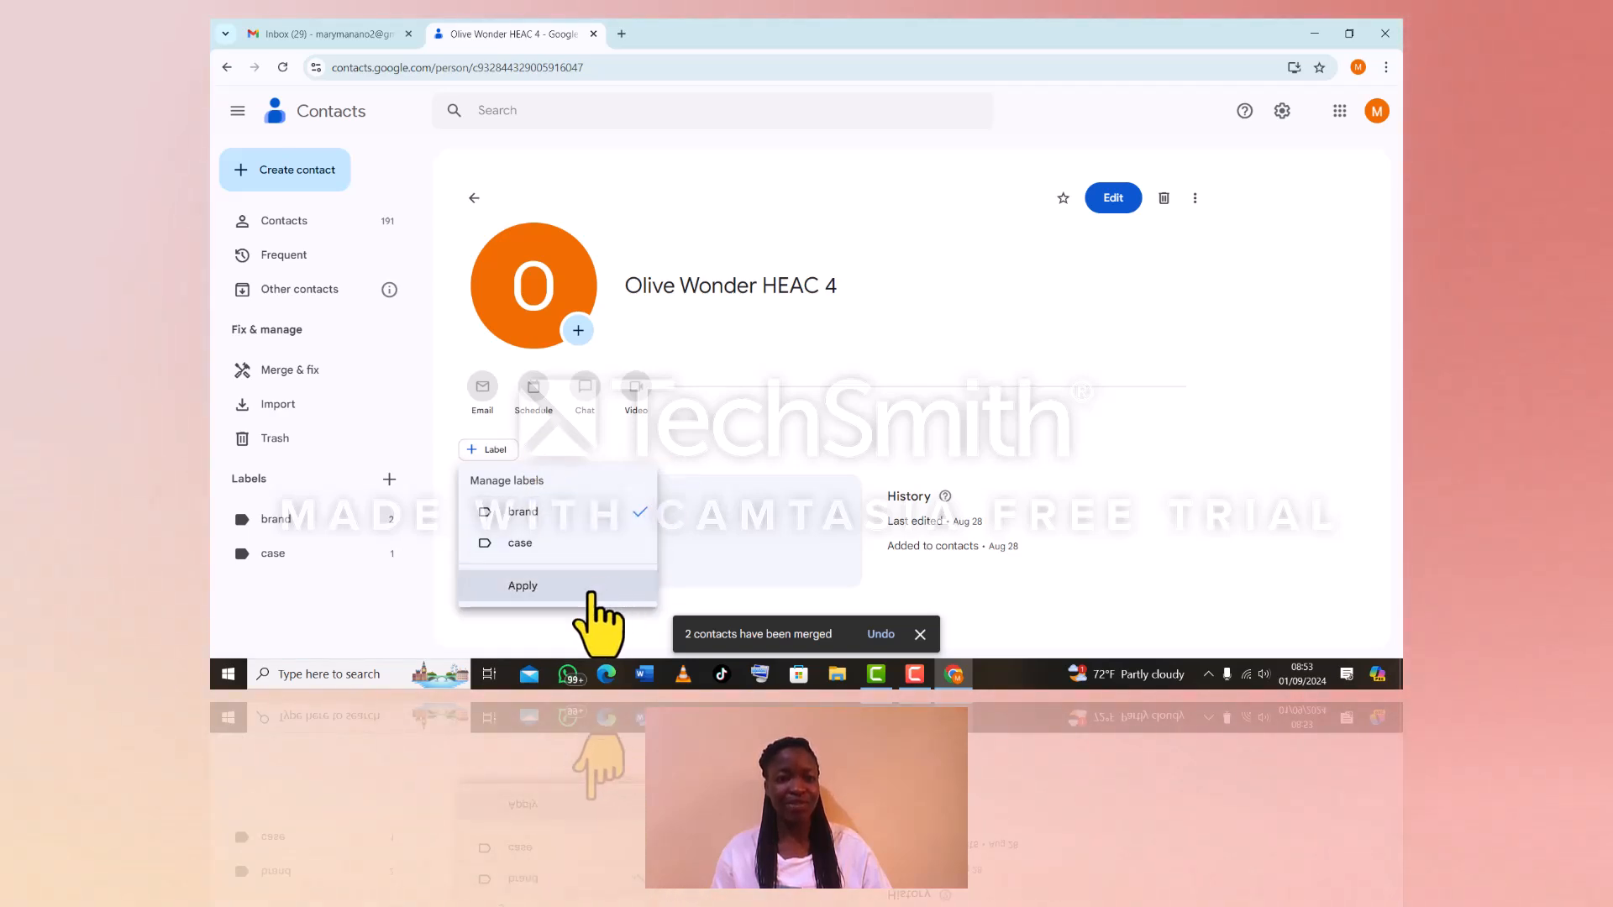
{"action": "left_click", "coordinate": [607, 585]}
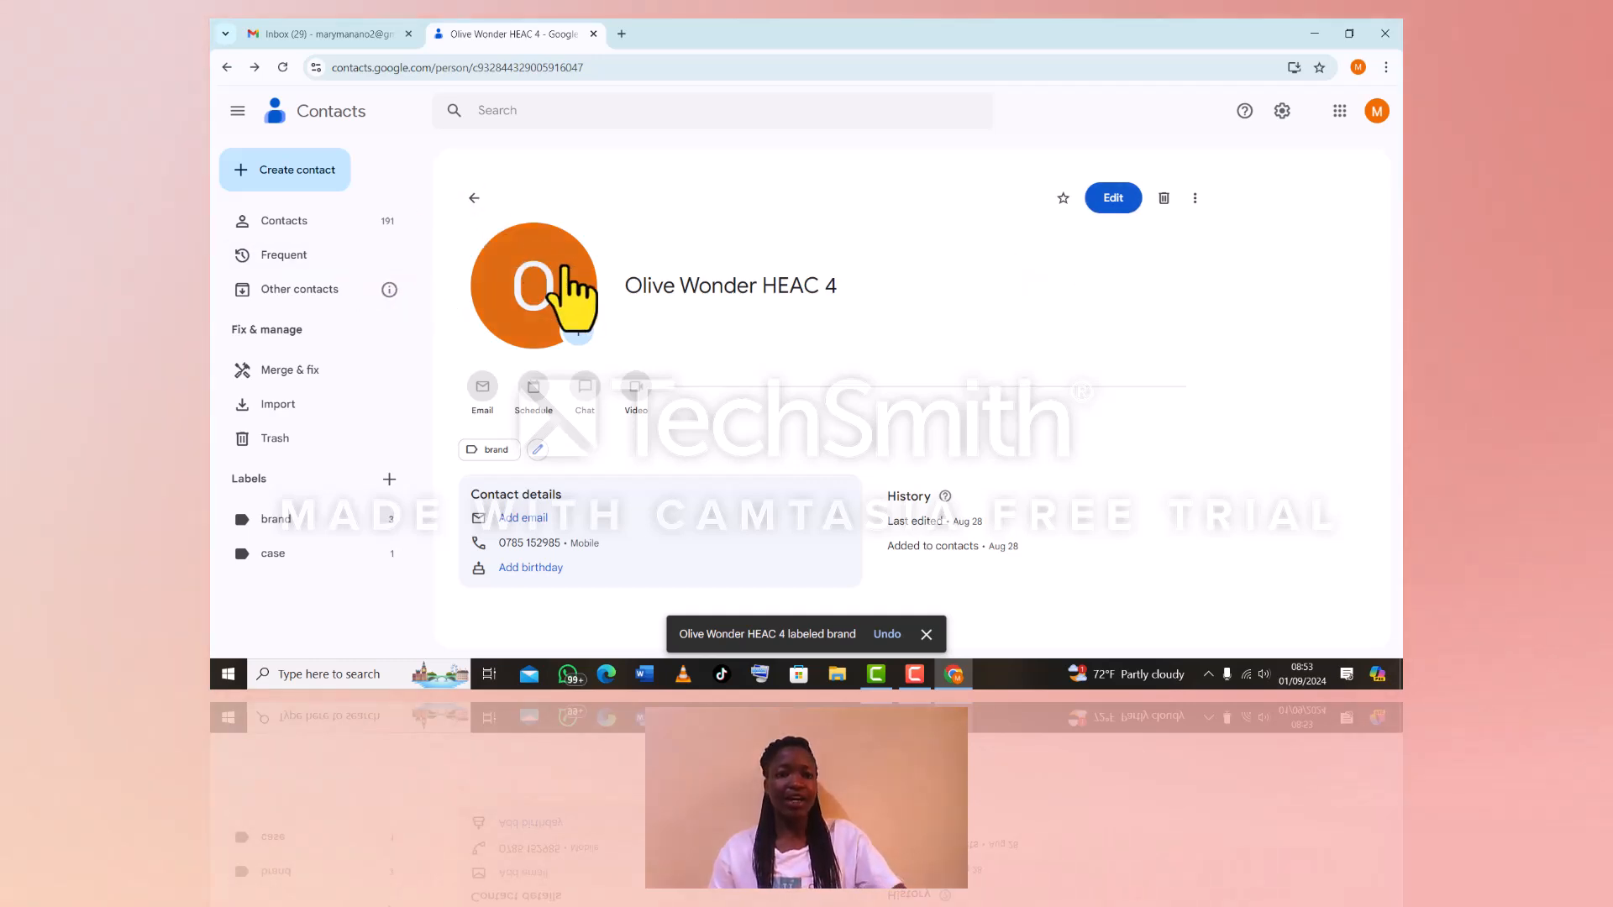
{"action": "left_click", "coordinate": [577, 329]}
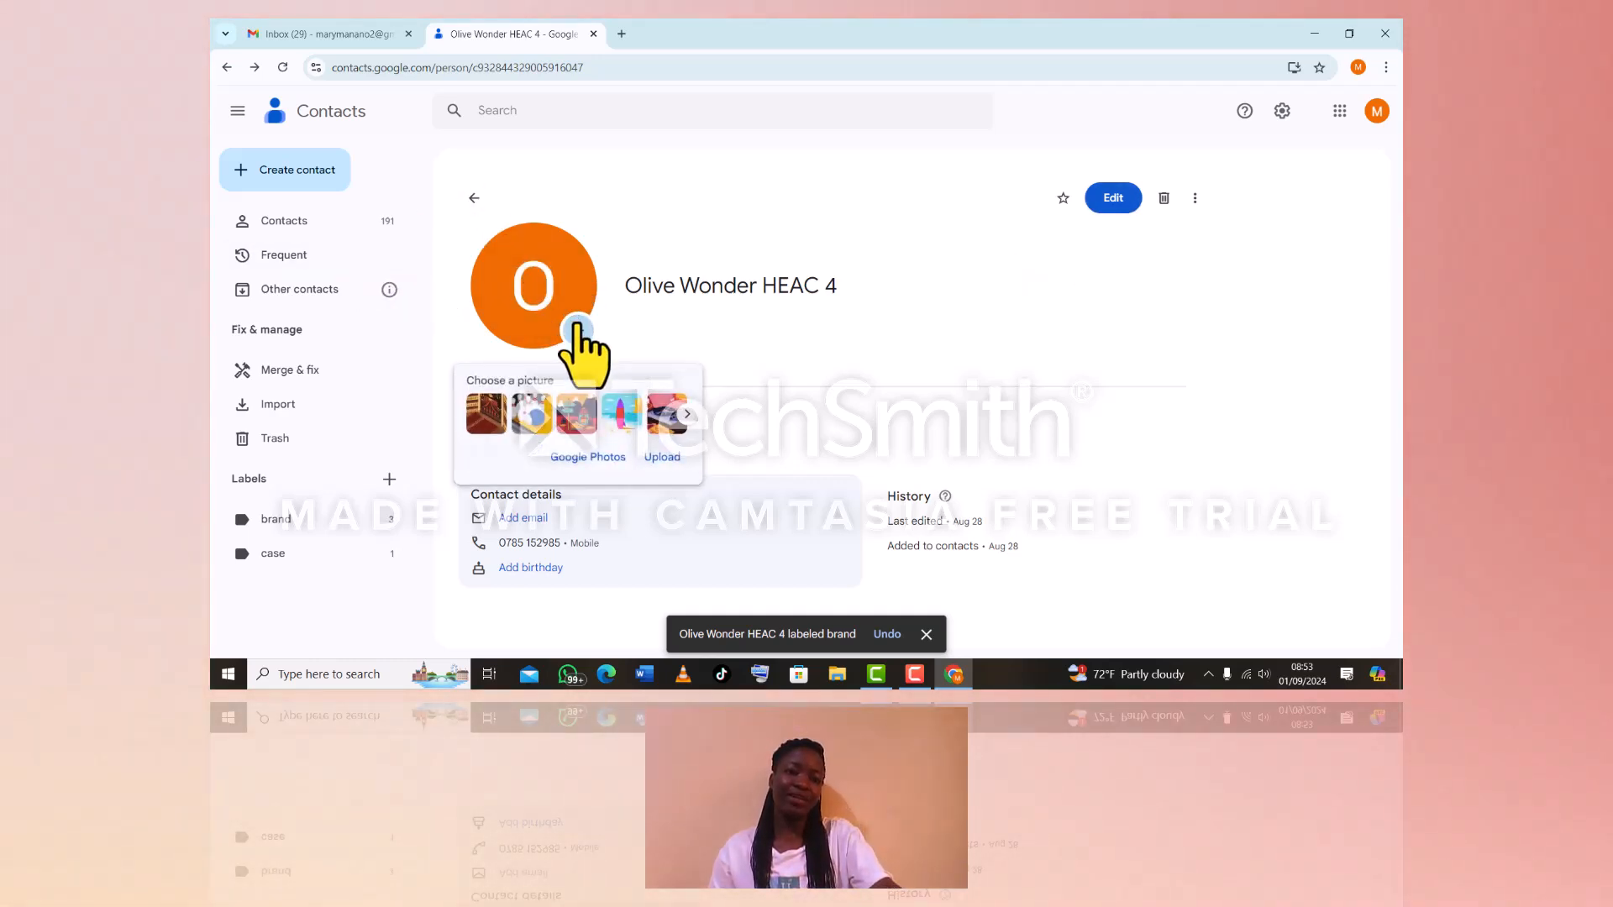
Set the merged contact's photo to the Hiker on summit illustration
{"action": "left_click", "coordinate": [577, 326]}
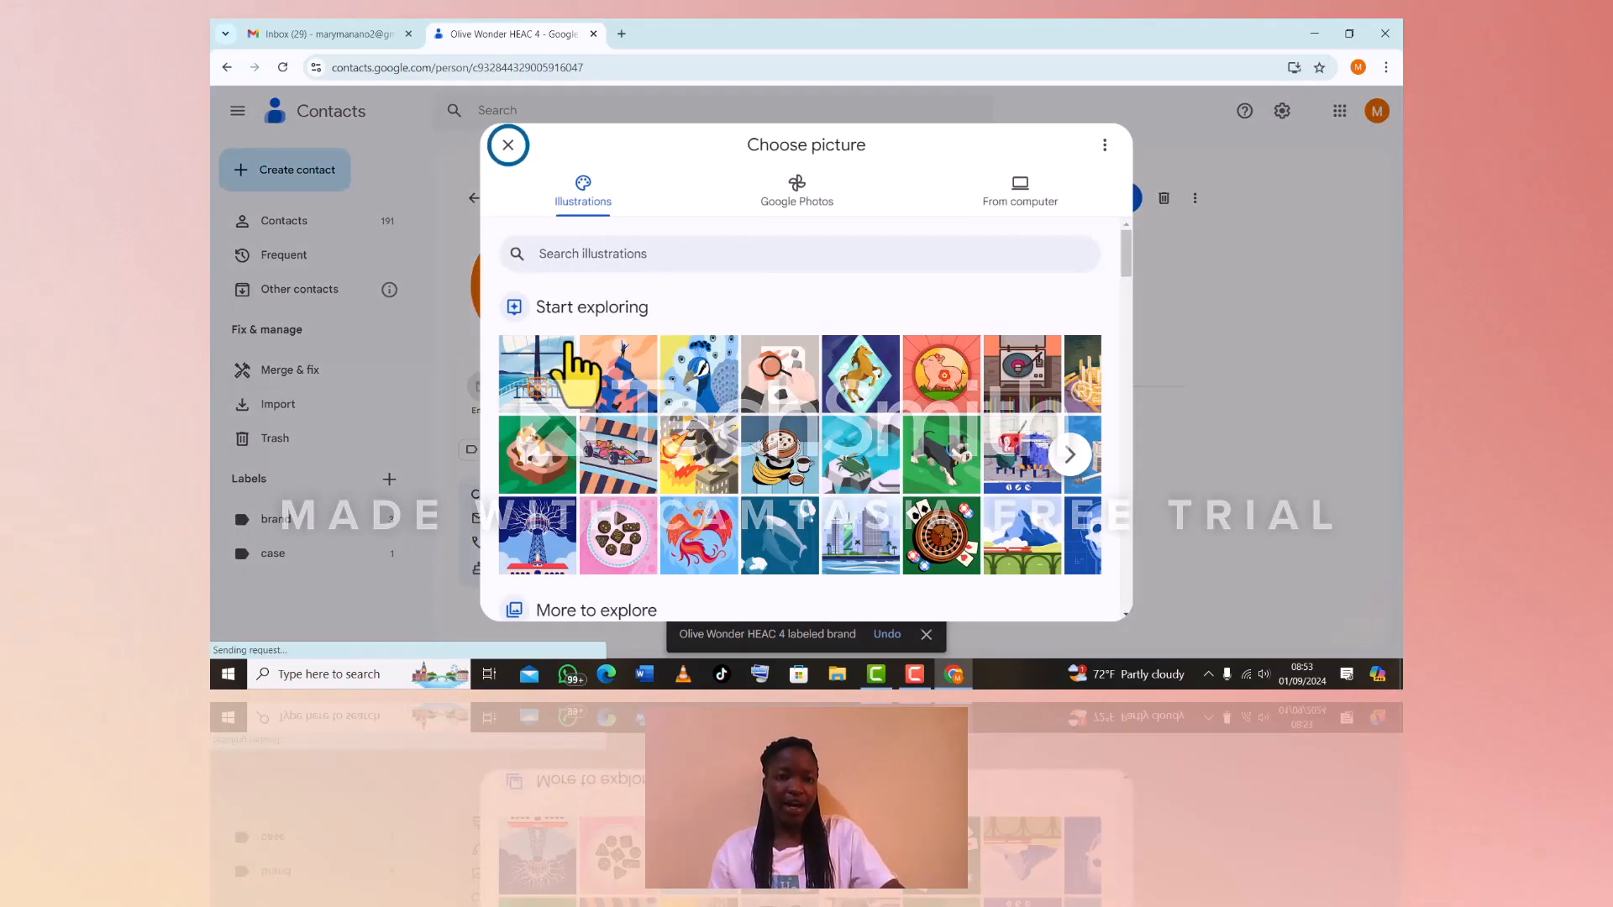
{"action": "left_click", "coordinate": [626, 352]}
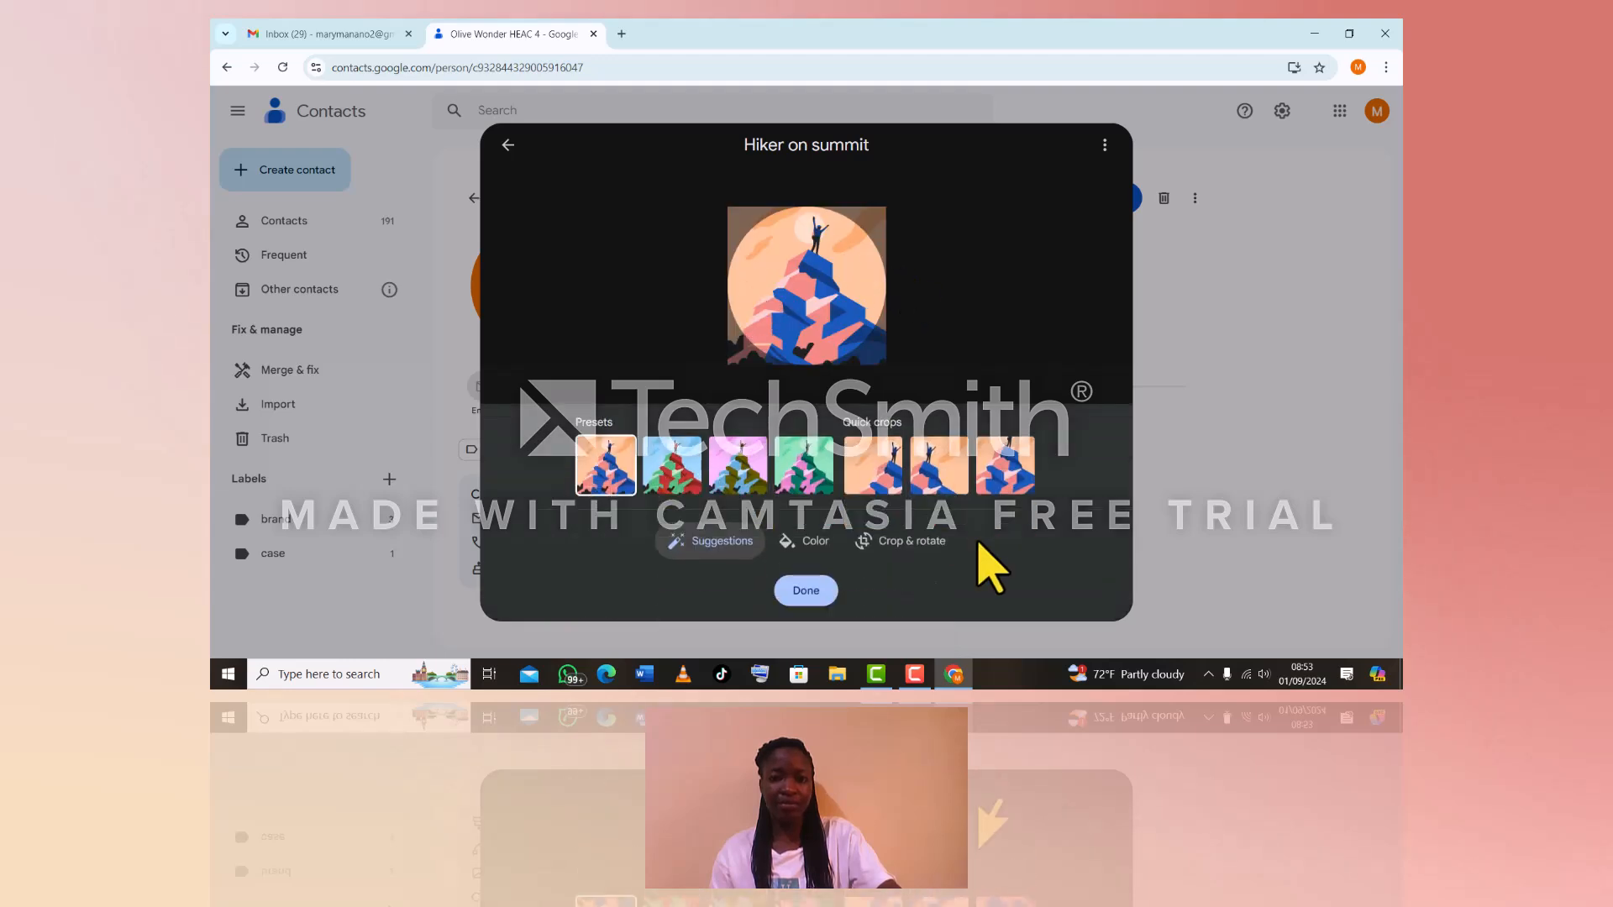
{"action": "left_click", "coordinate": [832, 591]}
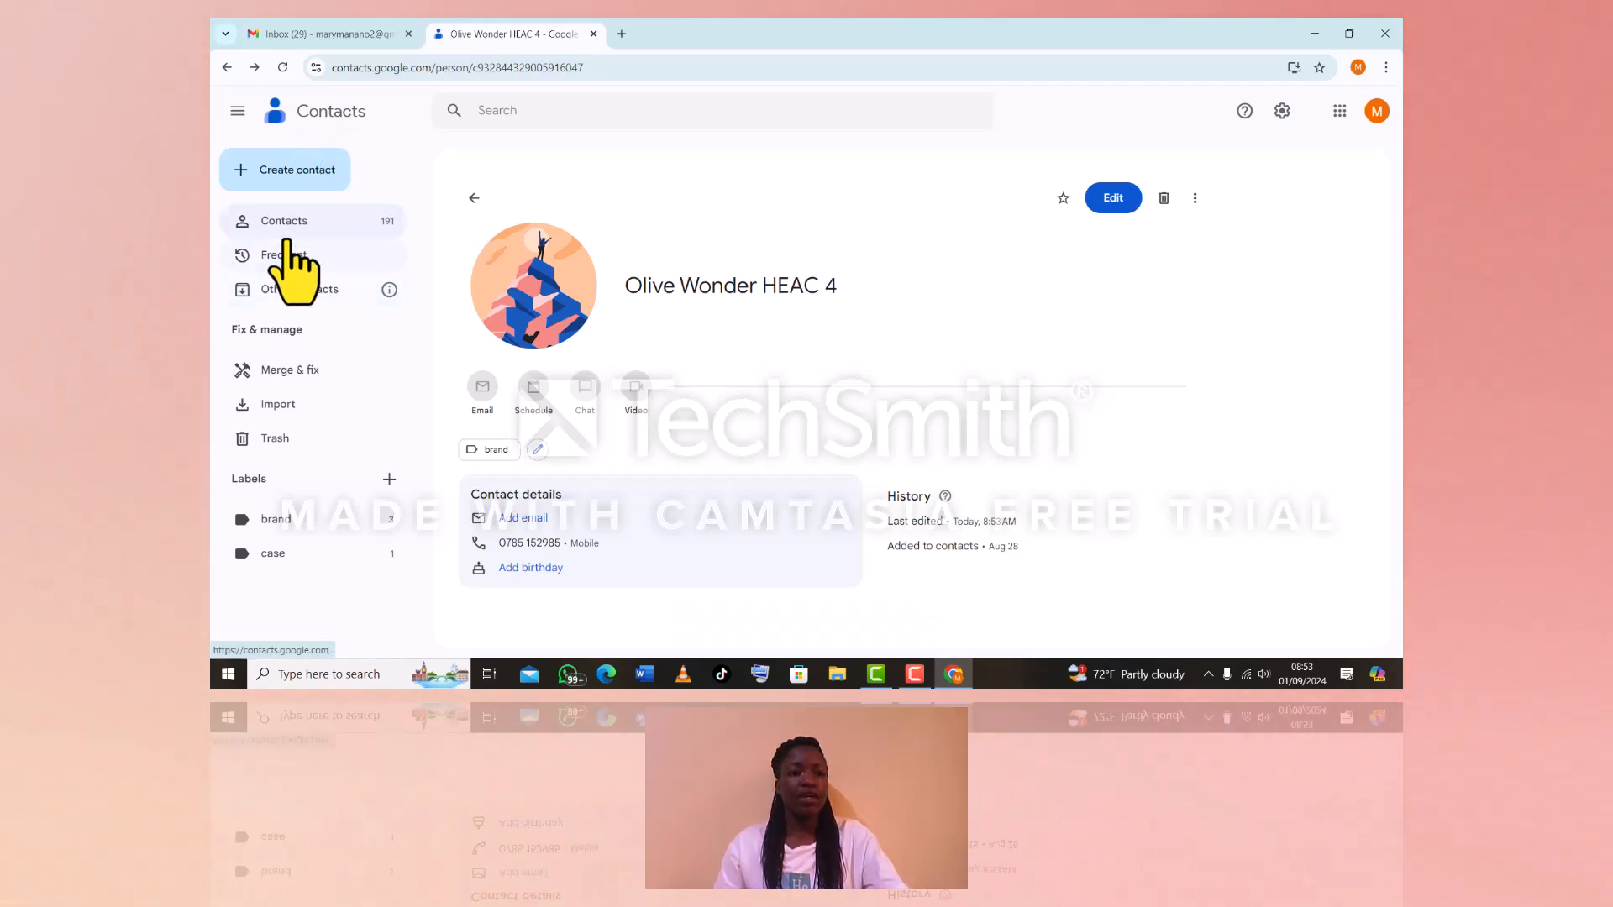
Confirm no duplicate suggestions remain and show the brand label's 3 contacts
{"action": "left_click", "coordinate": [270, 370]}
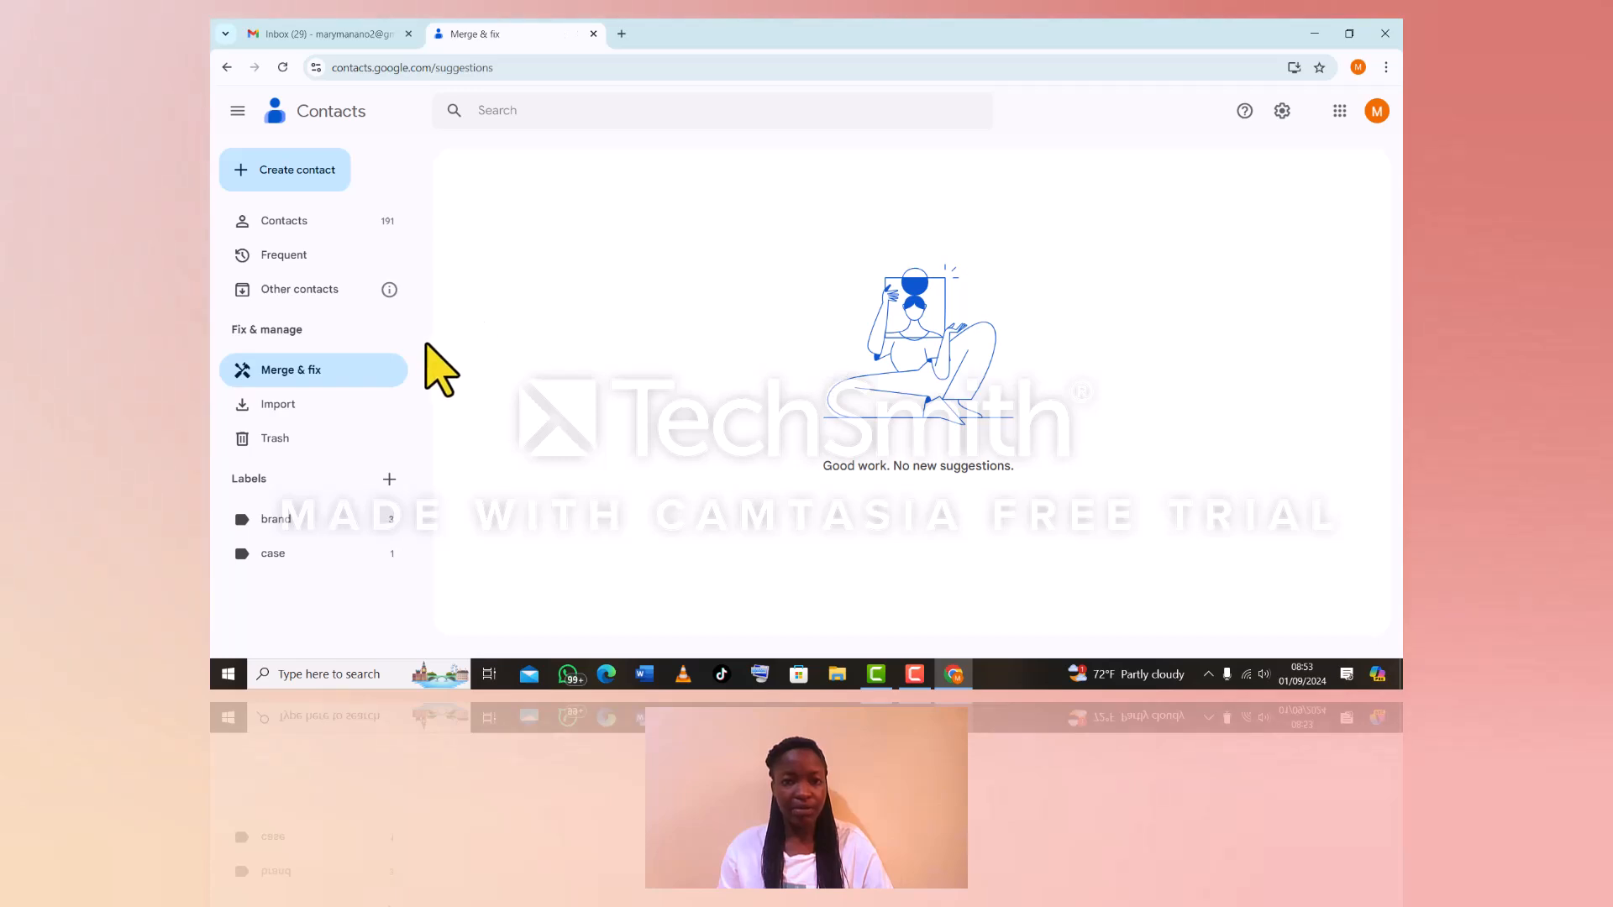
{"action": "left_click", "coordinate": [332, 519]}
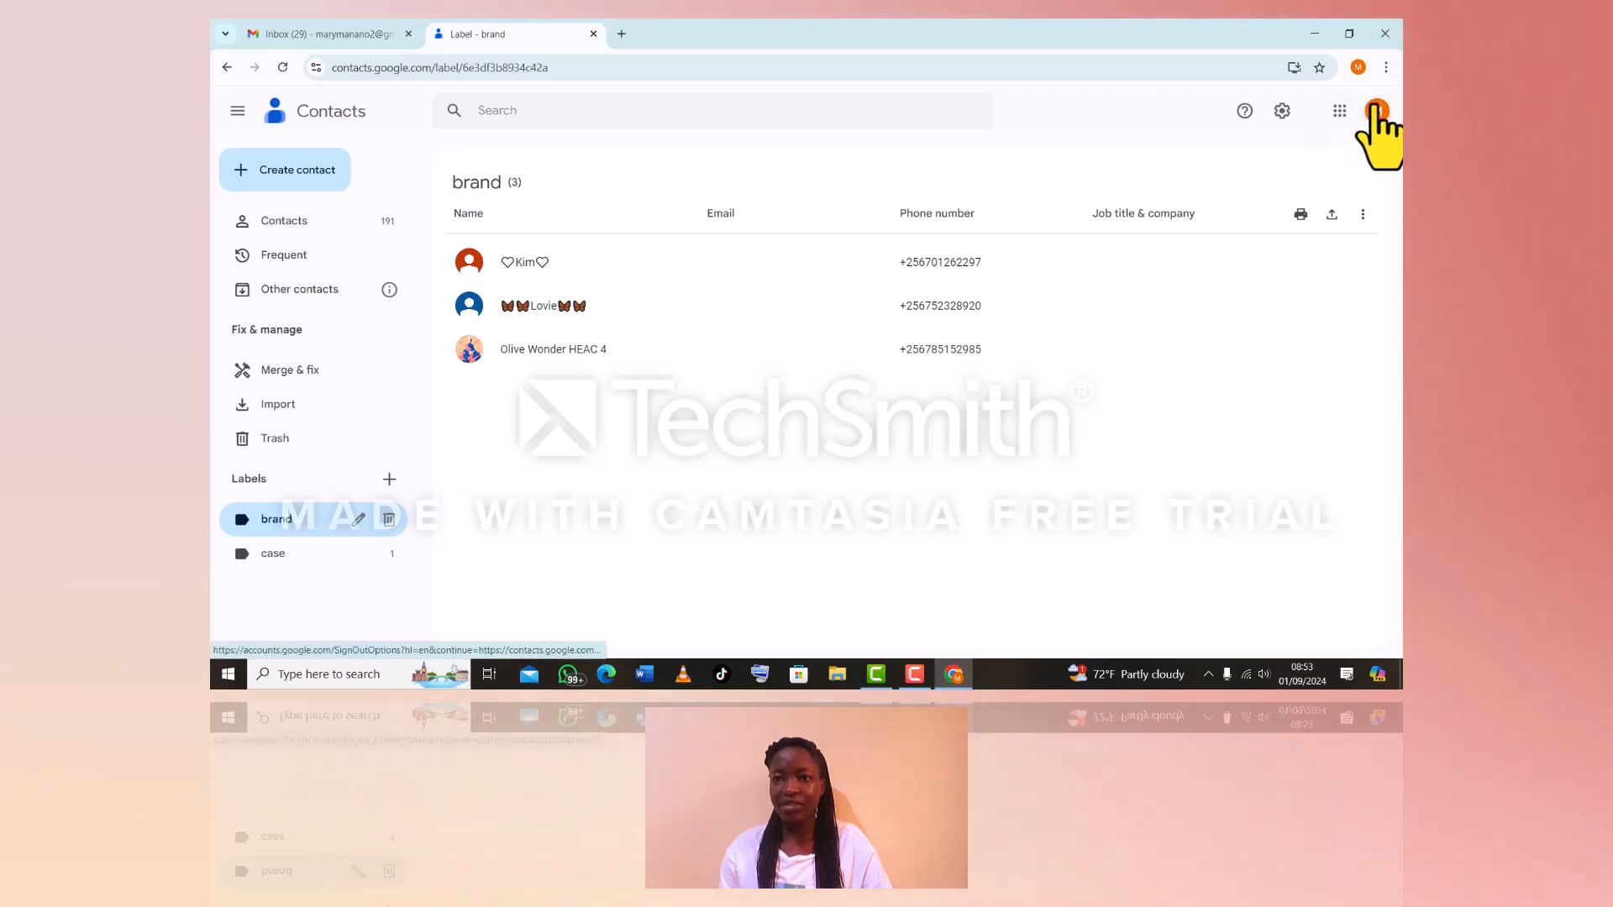
{"action": "left_click", "coordinate": [1342, 110]}
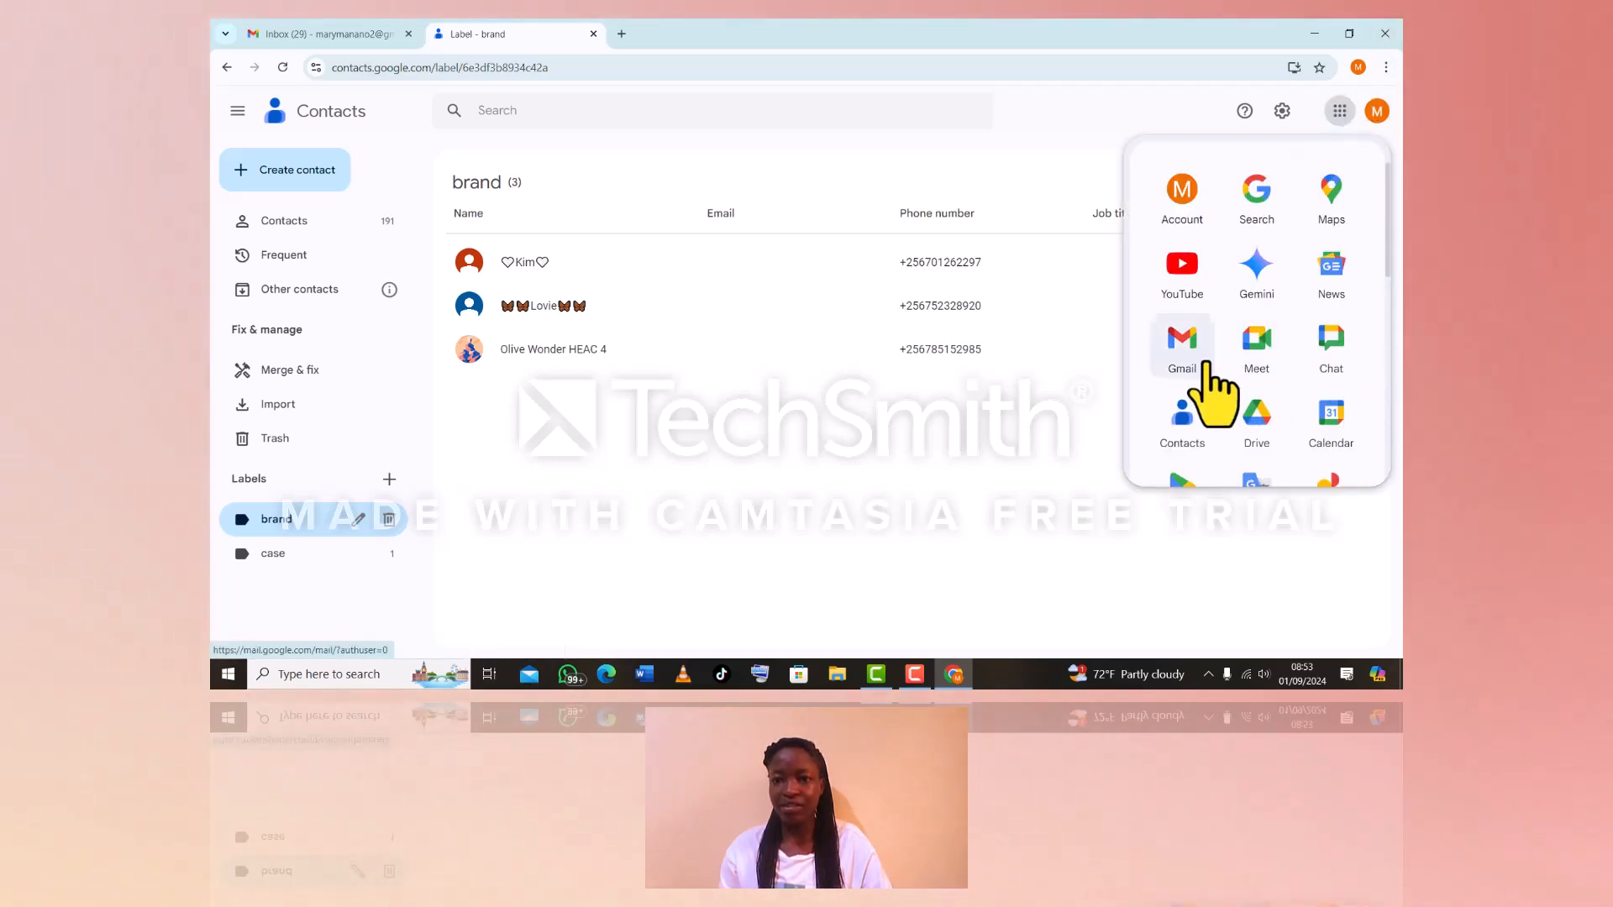
In Gmail, compose a new message addressed to 'brand' and keep it as a draft
{"action": "left_click", "coordinate": [1180, 344]}
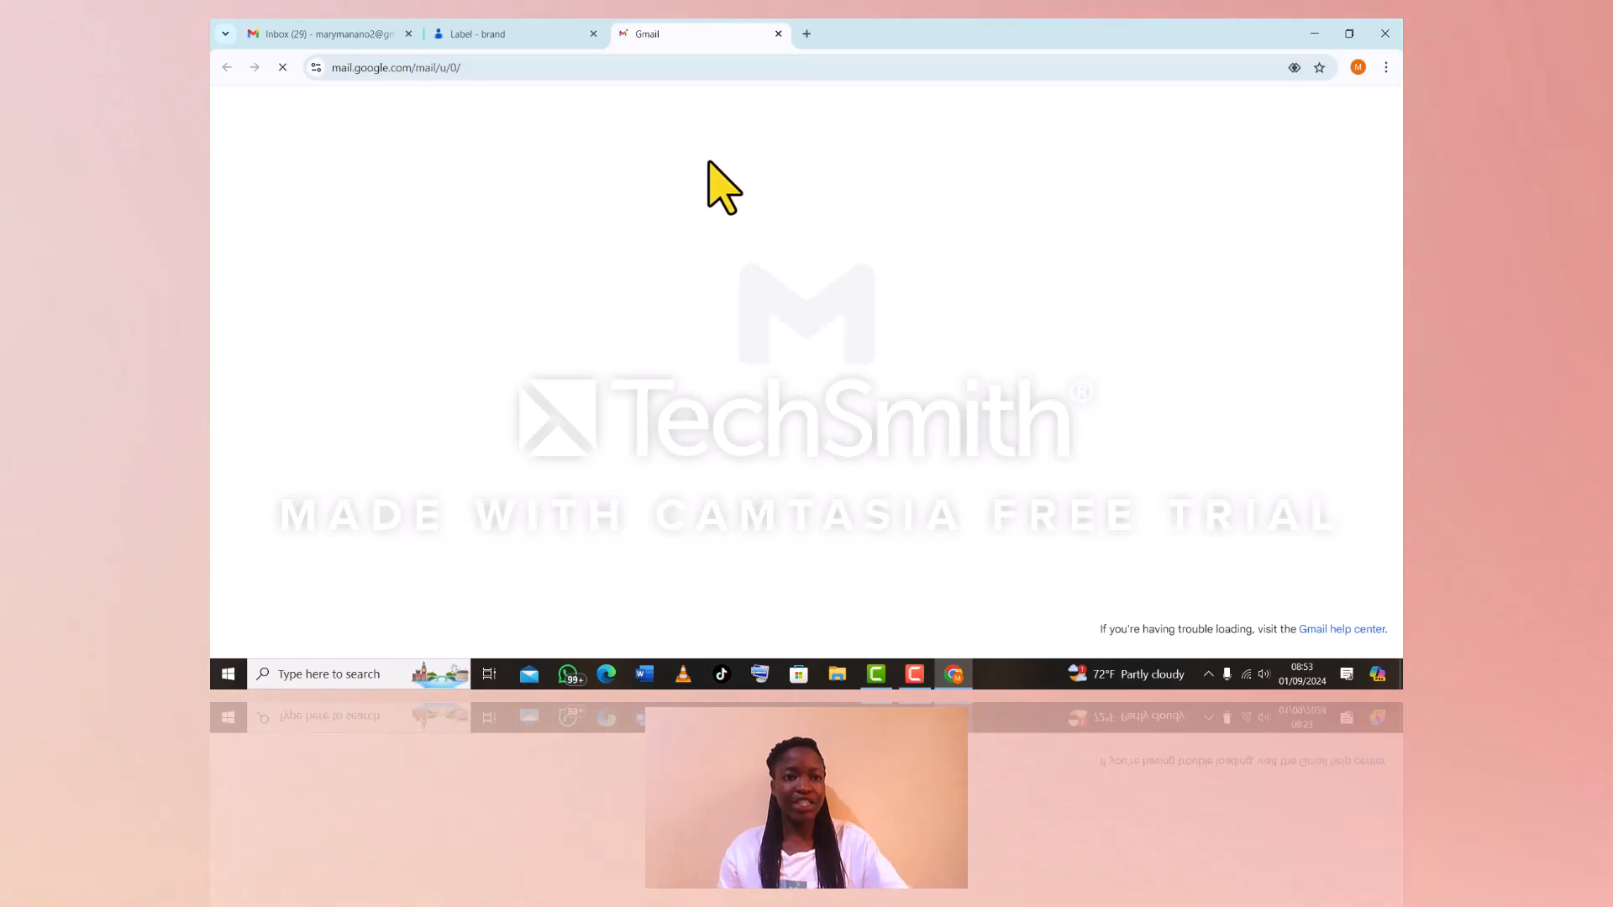
{"action": "left_click", "coordinate": [270, 168]}
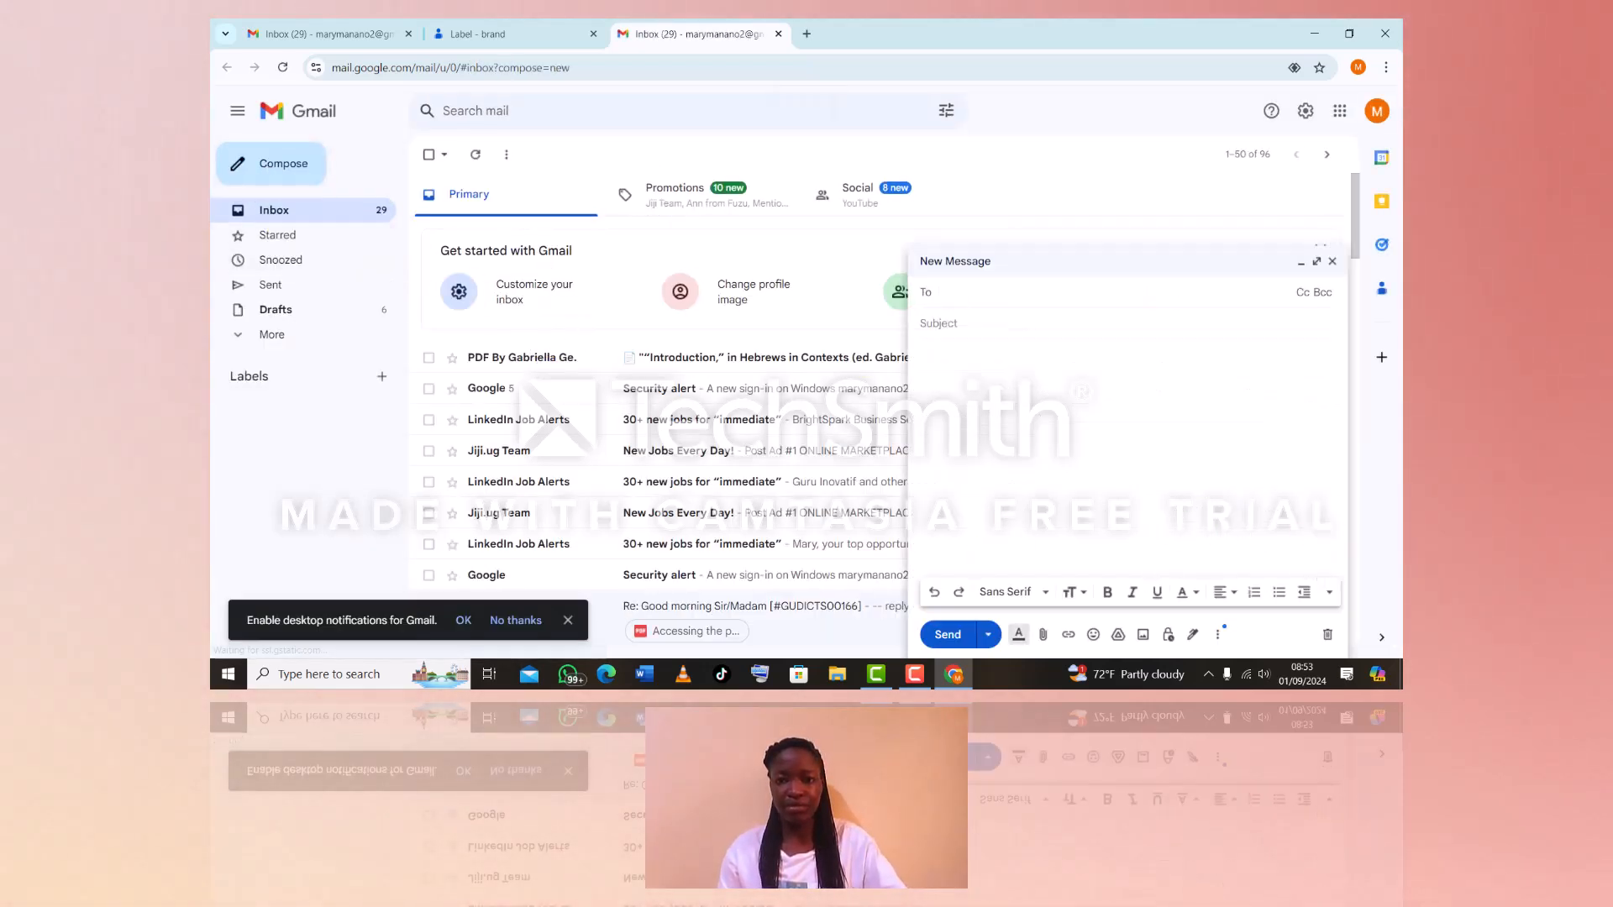
{"action": "type", "text": "case"}
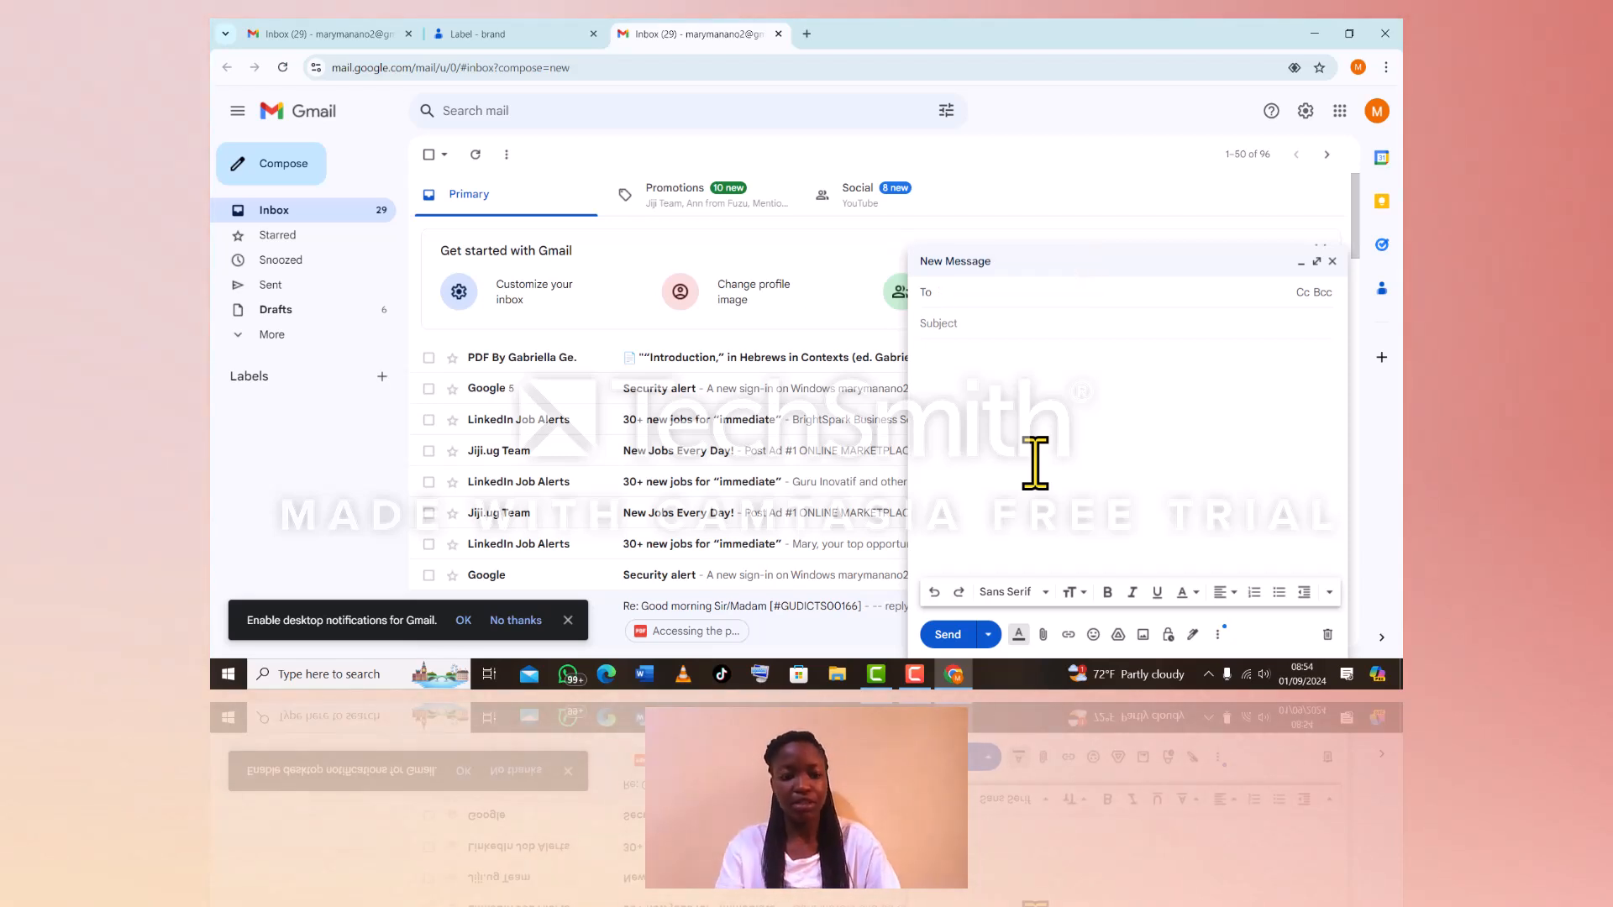
{"action": "type", "text": "case"}
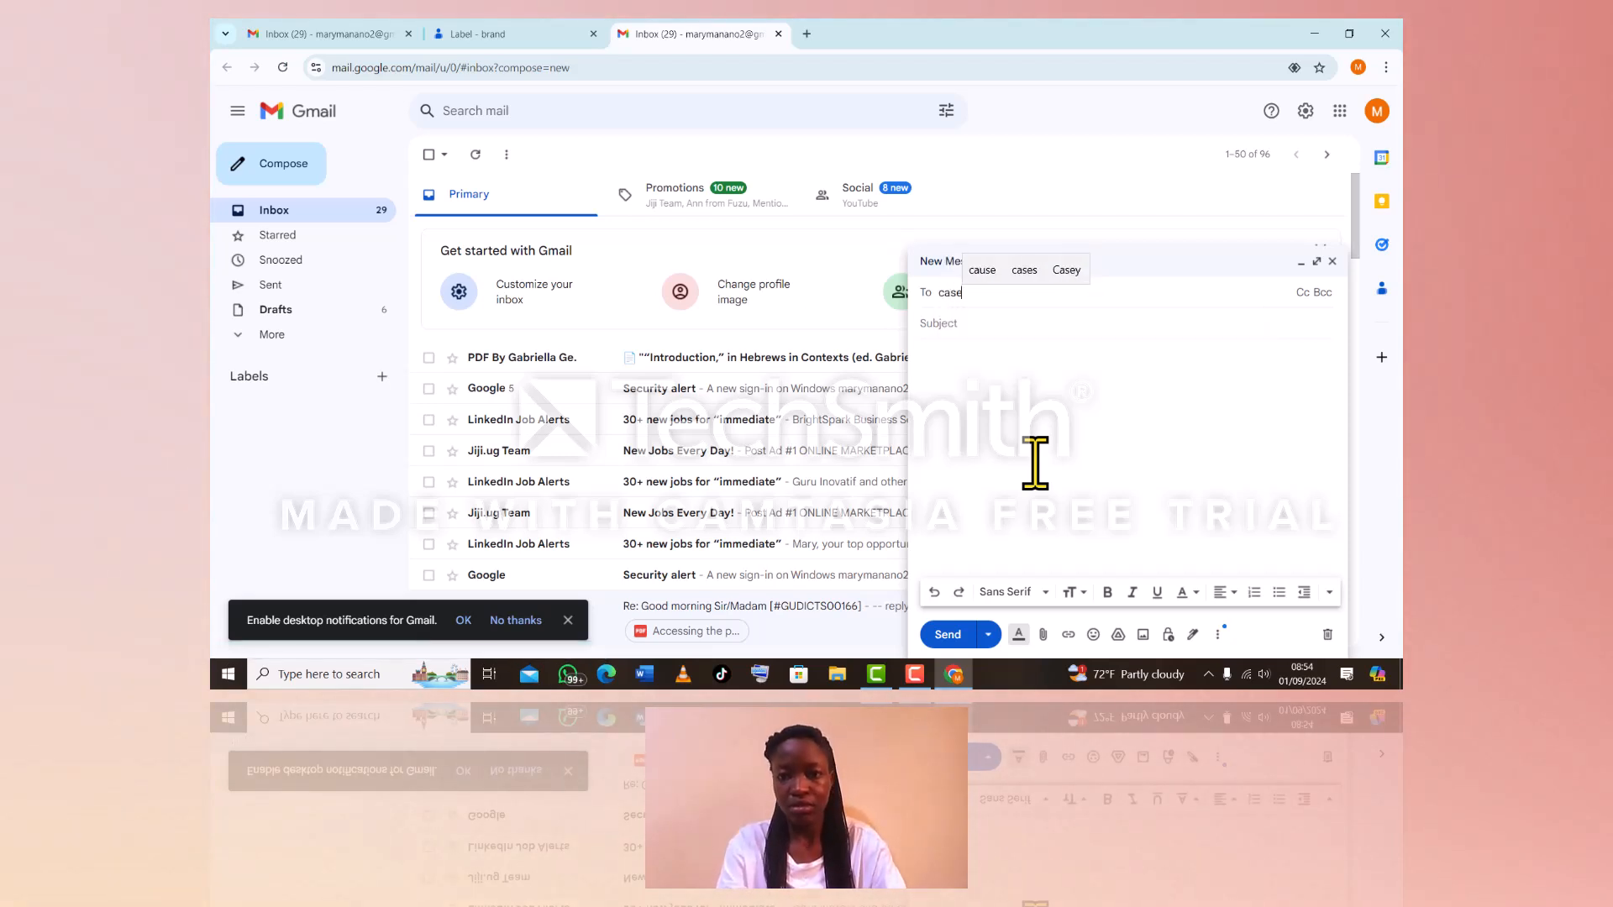
{"action": "key", "text": "BackSpace"}
{"action": "key", "text": "BackSpace"}
{"action": "key", "text": "BackSpace"}
{"action": "type", "text": "br"}
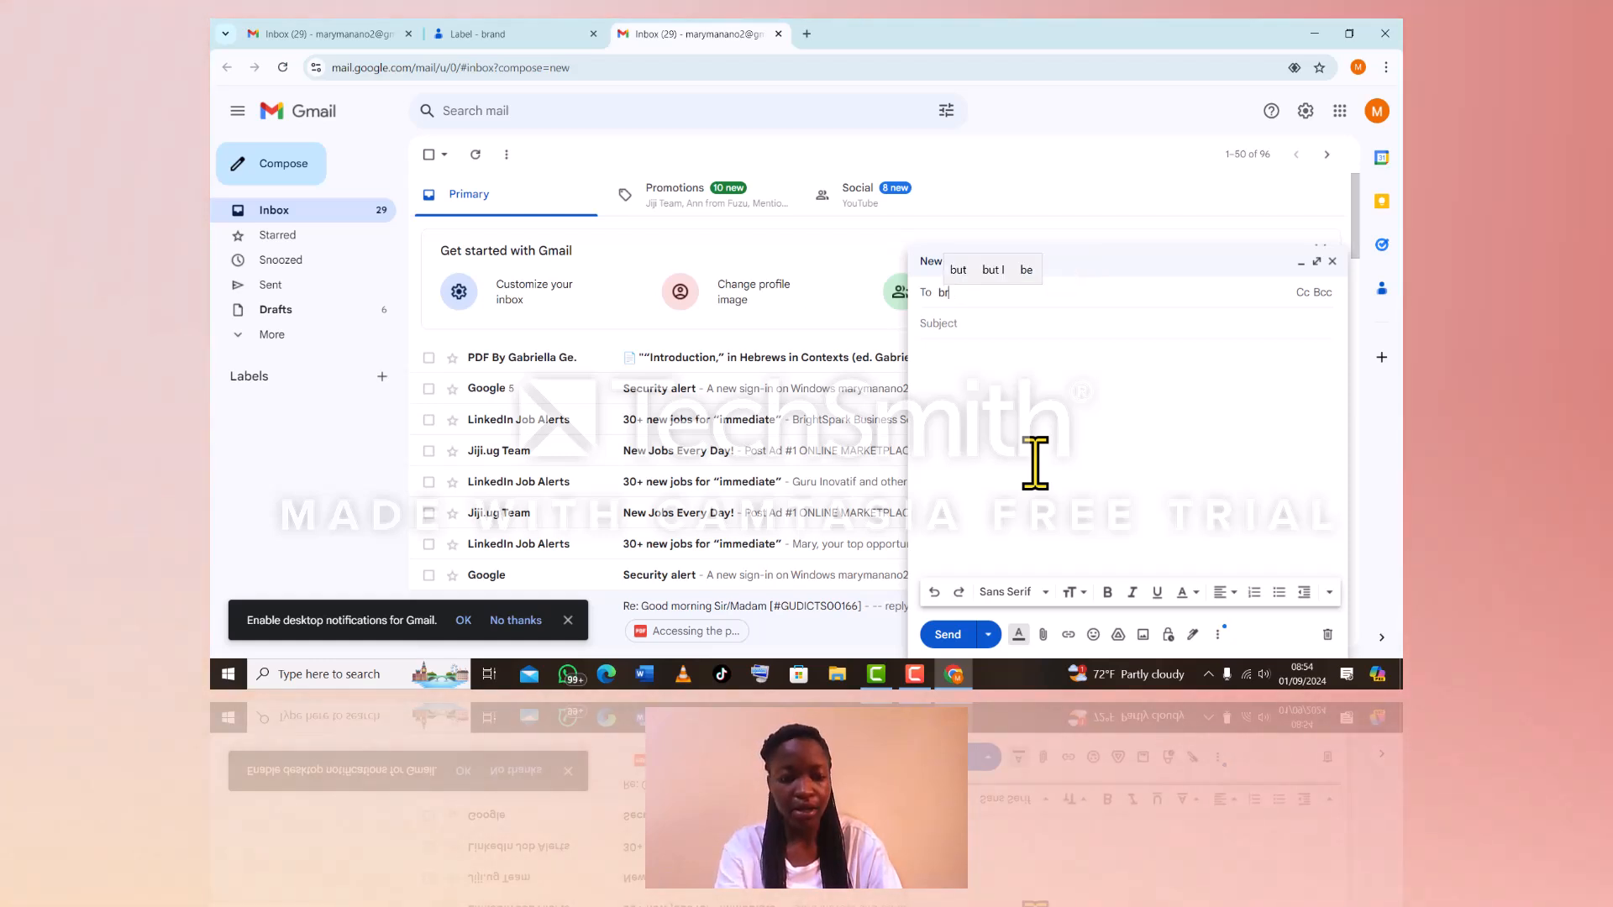
{"action": "type", "text": "and"}
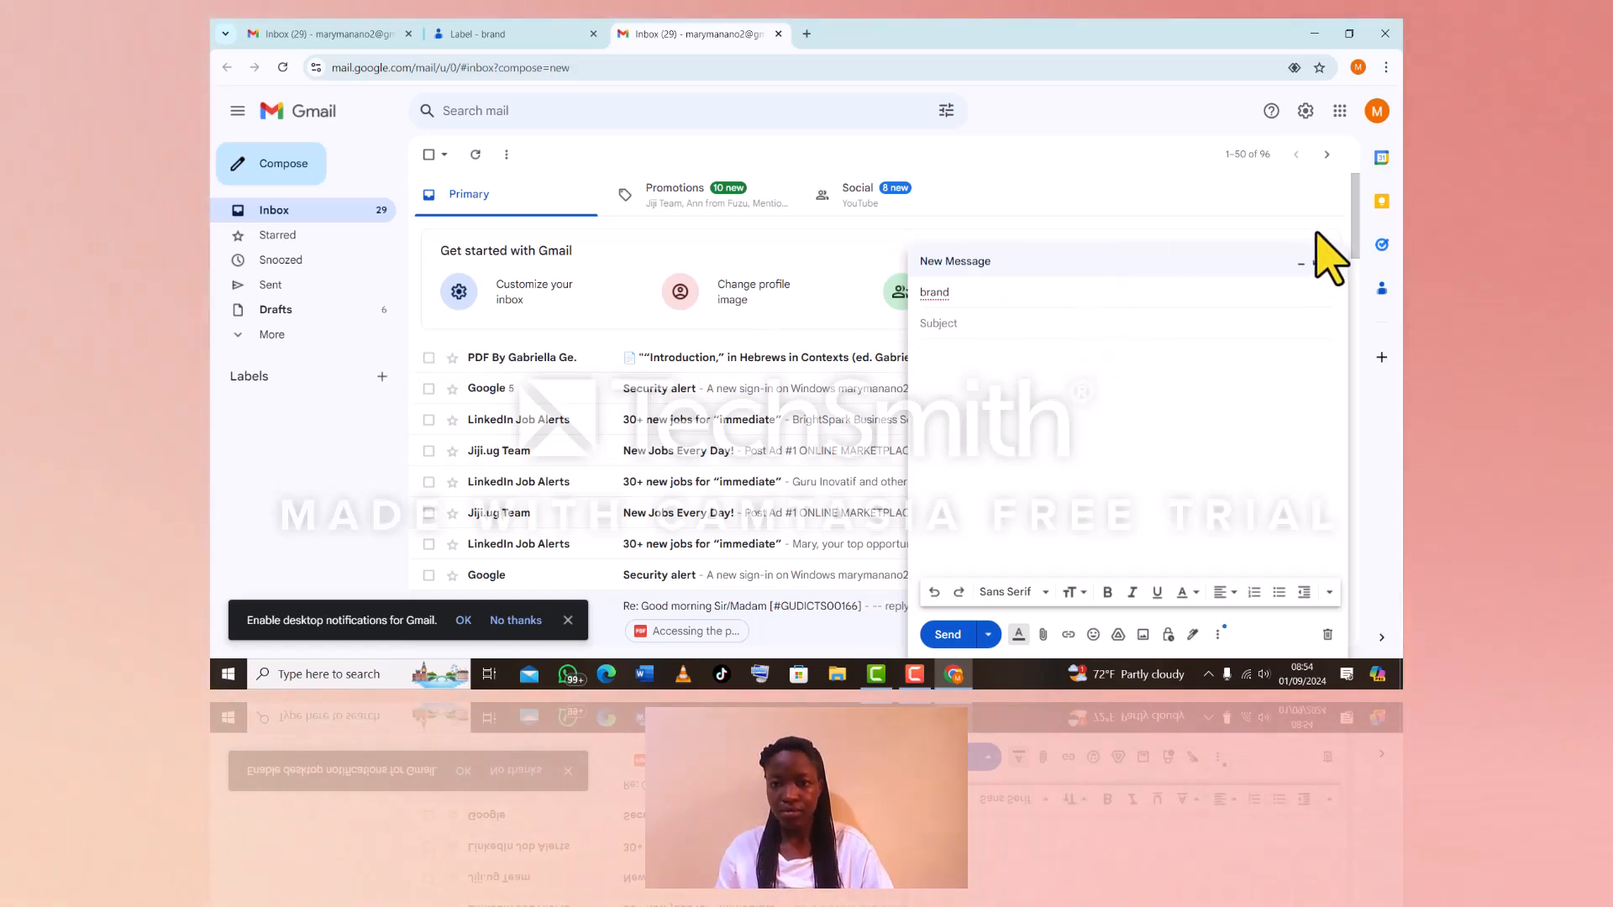
{"action": "left_click", "coordinate": [1334, 262]}
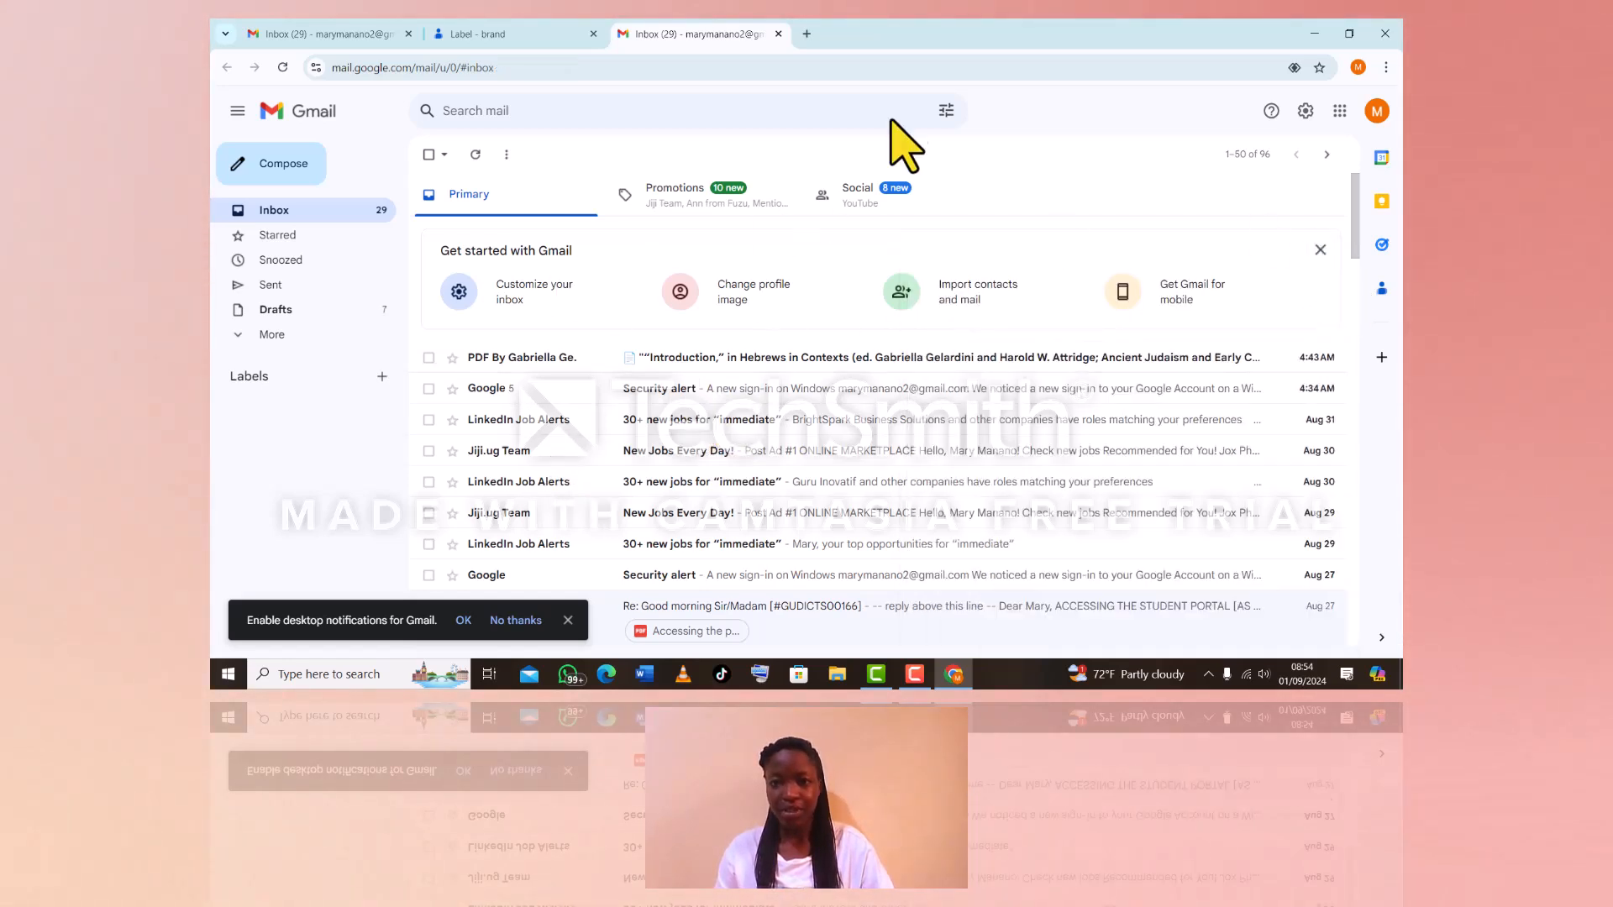
Open Google Contacts in a new tab from Gmail's Google apps grid
{"action": "left_click", "coordinate": [1376, 111]}
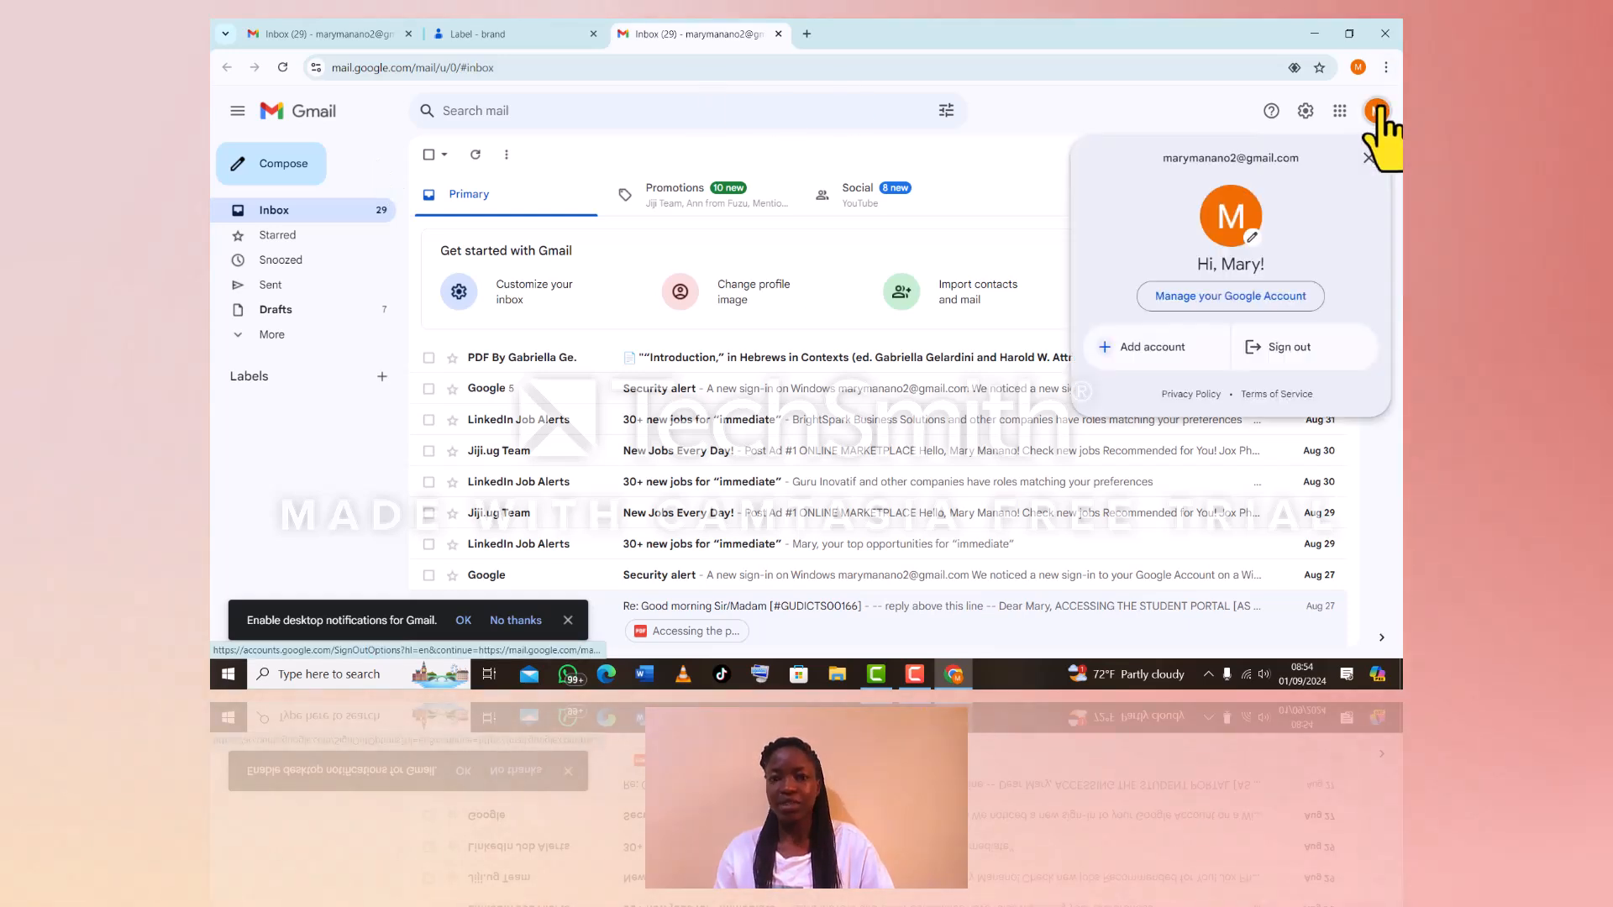
{"action": "left_click", "coordinate": [1377, 111]}
{"action": "left_click", "coordinate": [1339, 111]}
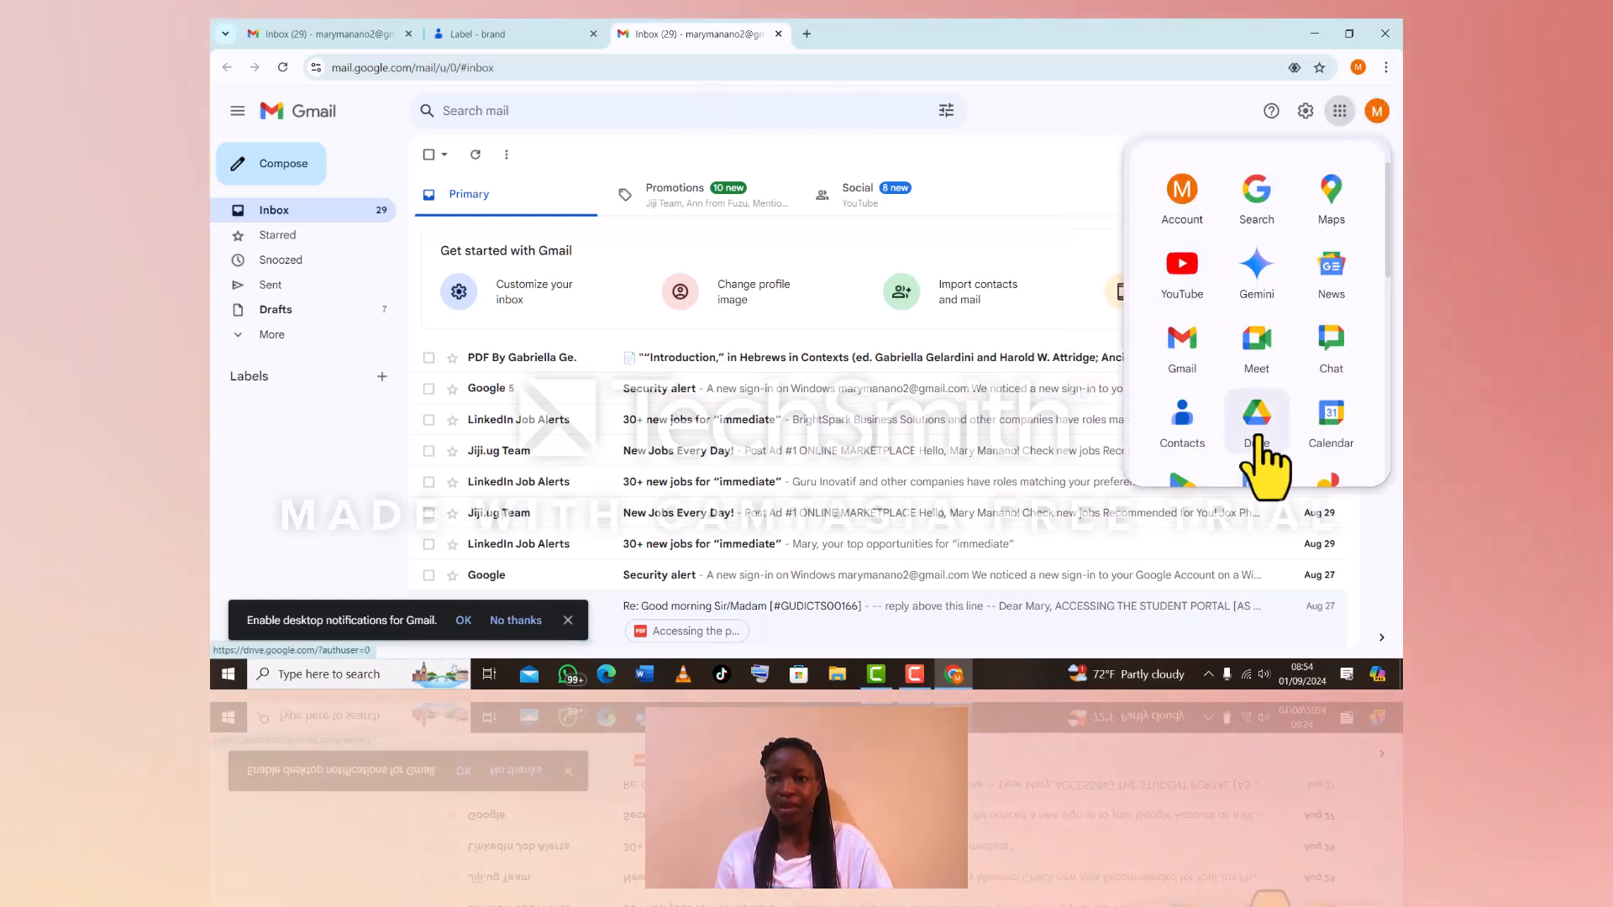
{"action": "left_click", "coordinate": [1182, 420]}
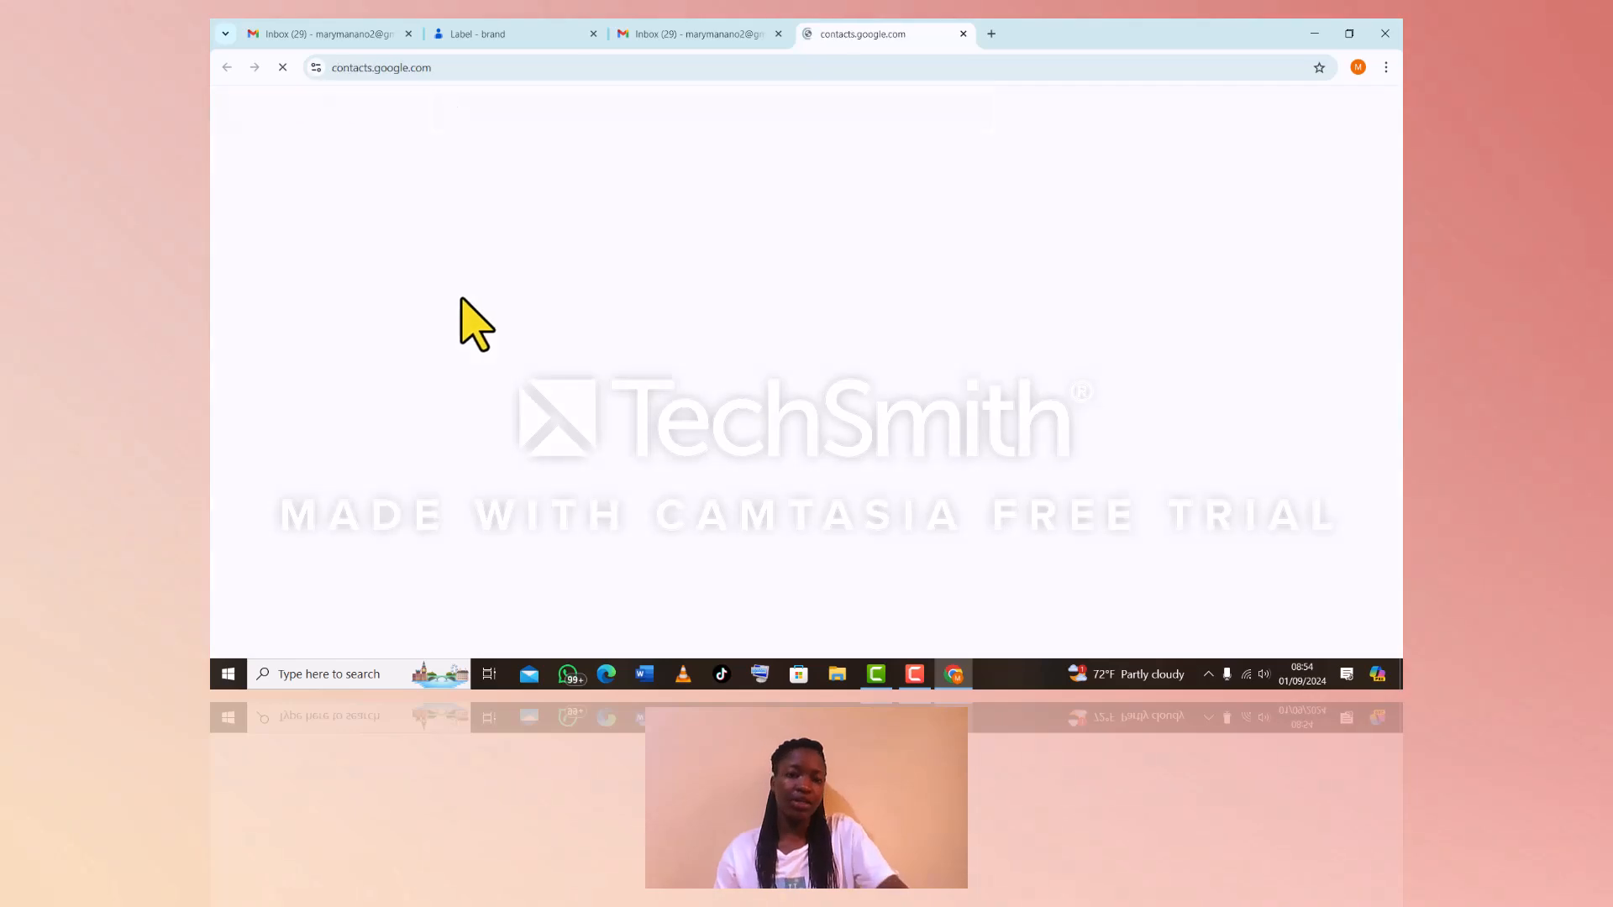